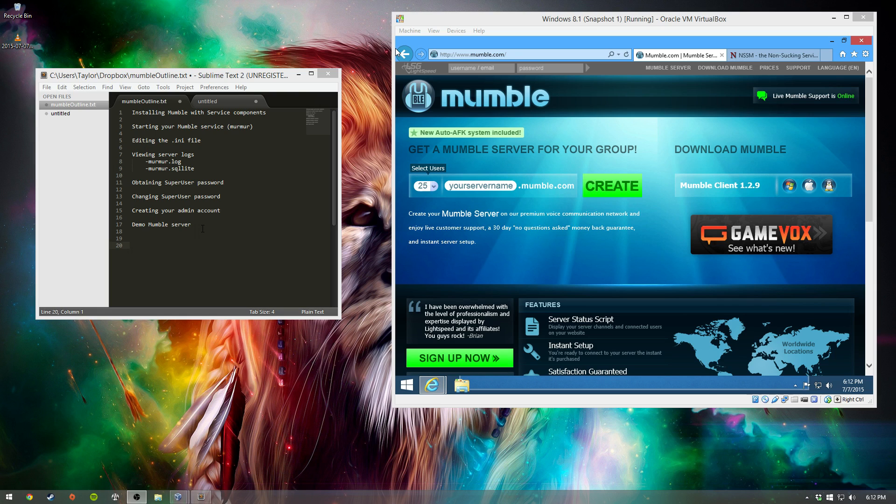
Step: Maximize the VirtualBox window, view the nssm.cc/download page, then minimize Internet Explorer
drag(242, 77, 0, 94)
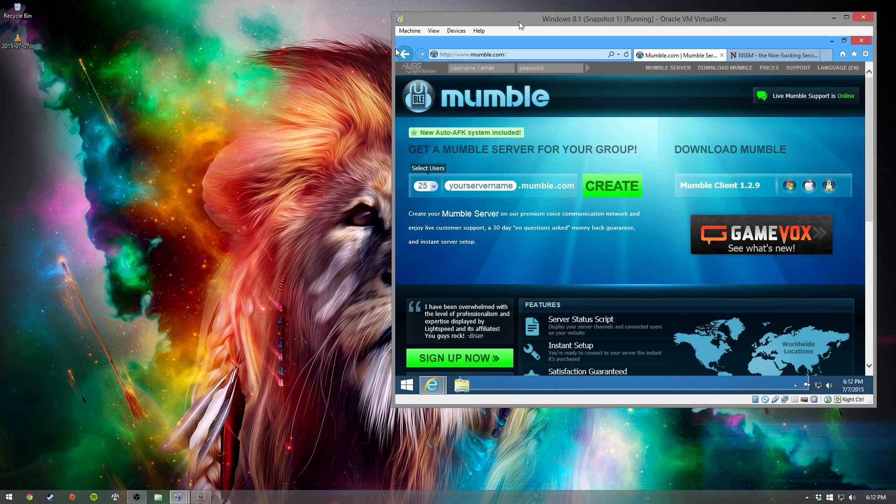
double_click(519, 21)
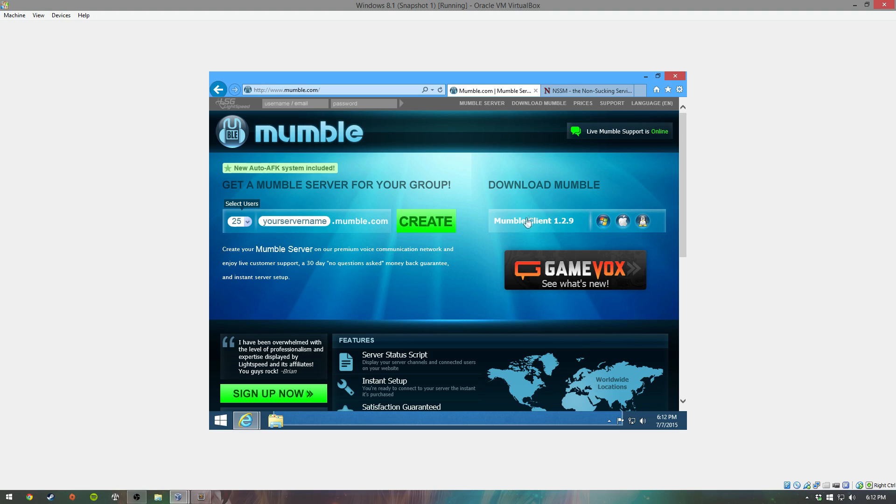
click(573, 93)
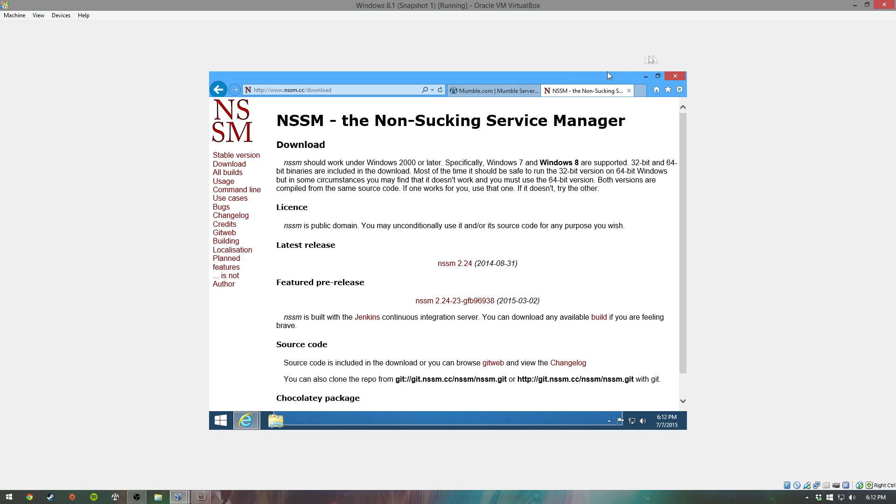
click(645, 76)
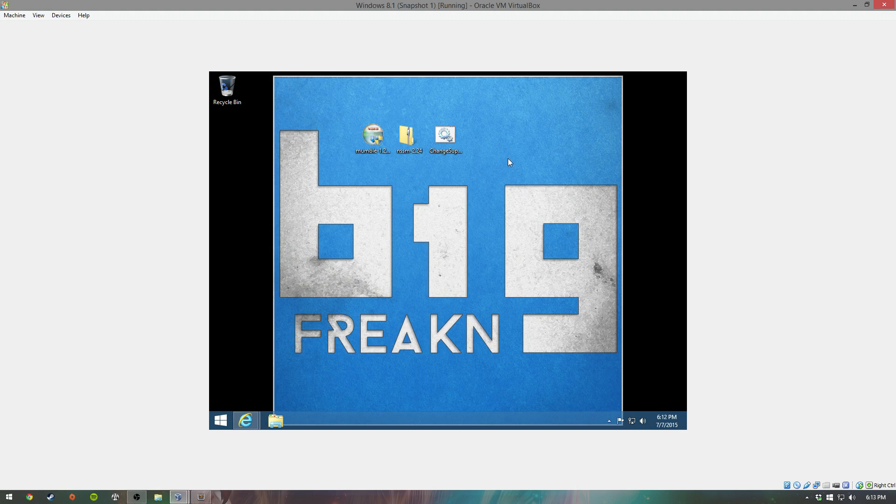
Step: Launch the Mumble installer with administrator rights and move past the welcome page
click(364, 136)
double_click(365, 136)
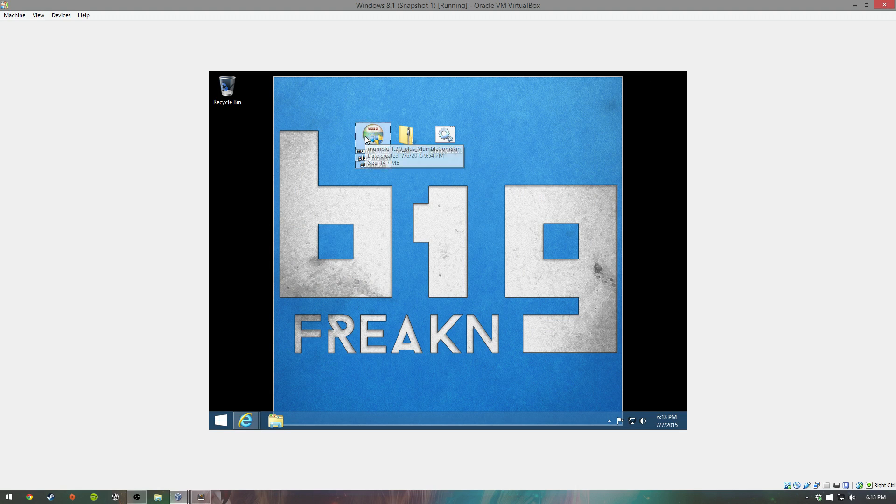
click(479, 262)
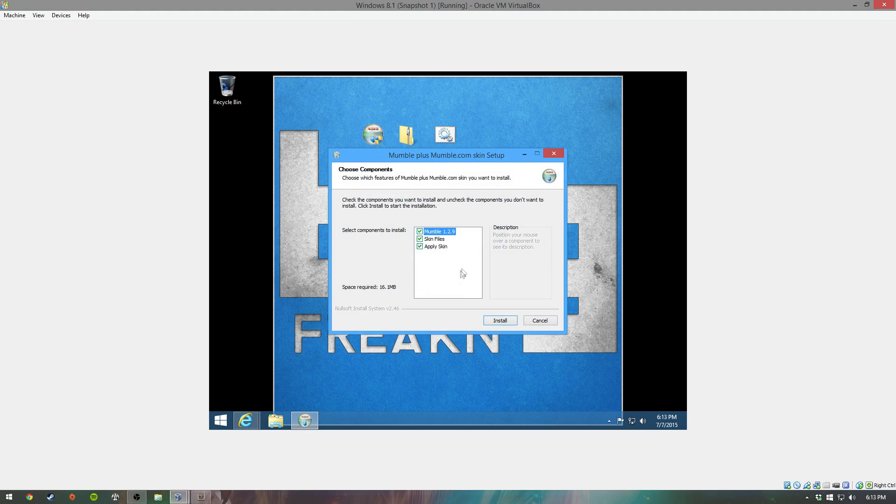
click(488, 323)
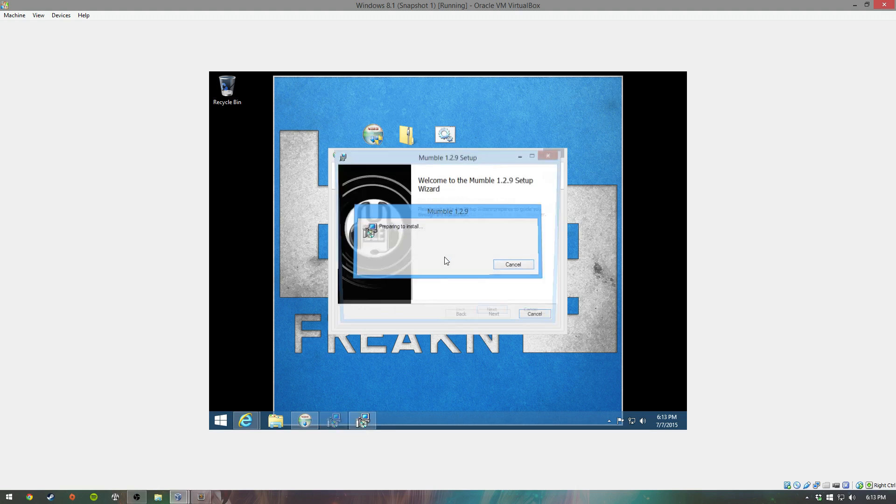
click(495, 319)
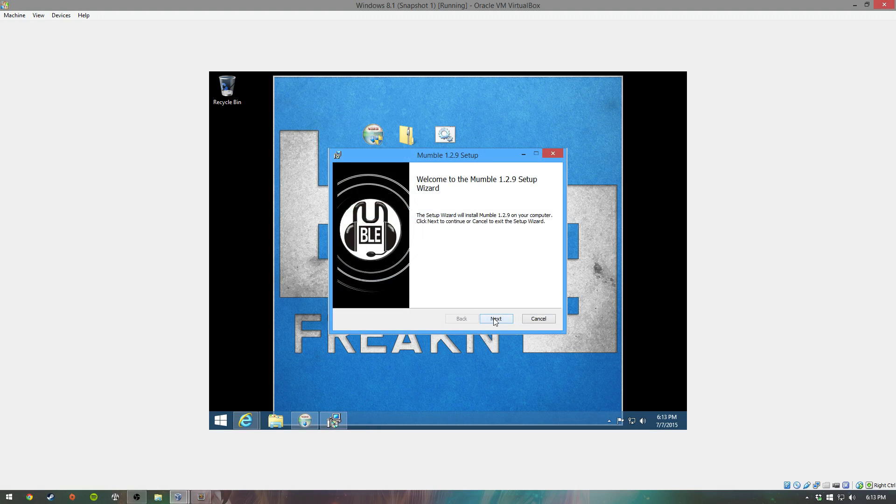
Step: Accept the license, include the entire Murmur (server) component, and install Mumble 1.2.9 to completion
click(348, 297)
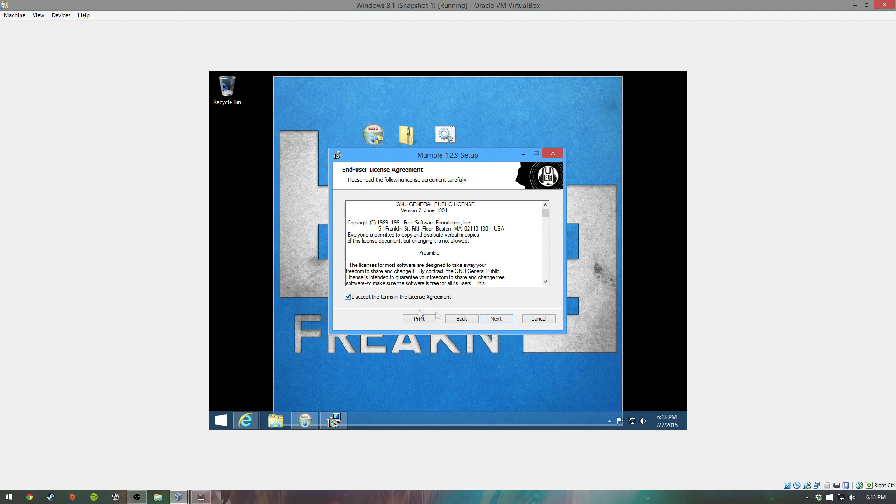
click(495, 320)
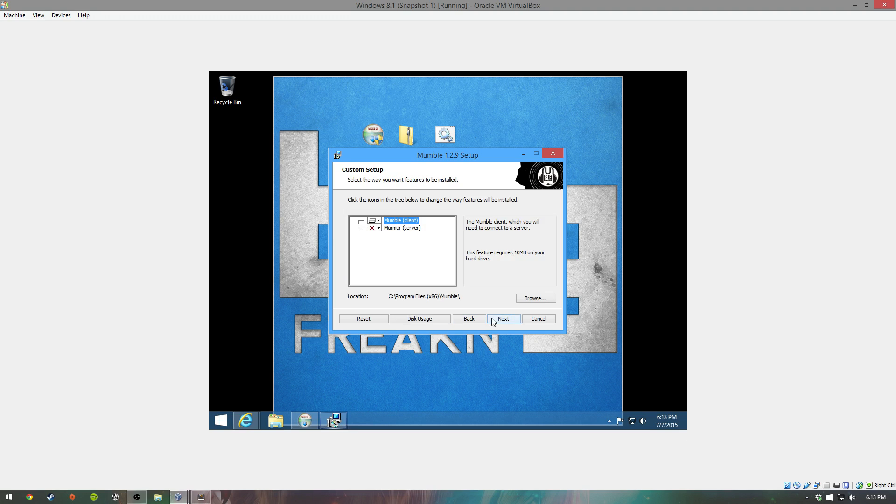
click(376, 228)
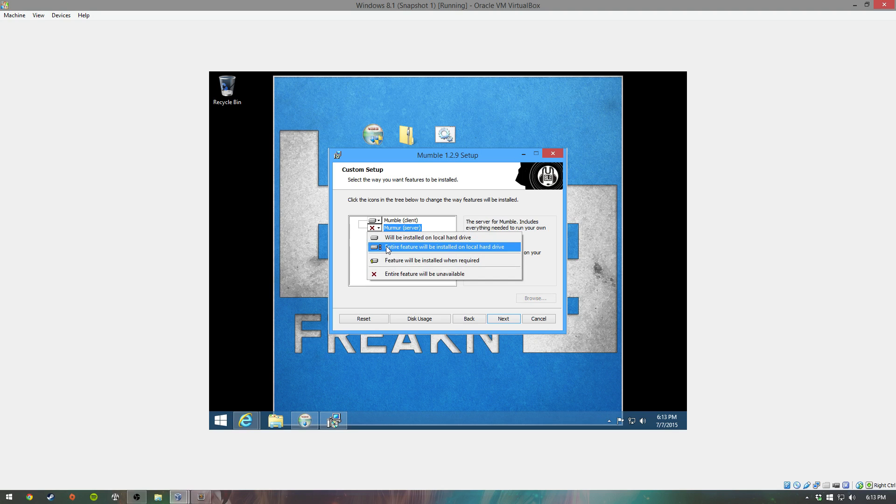
click(387, 248)
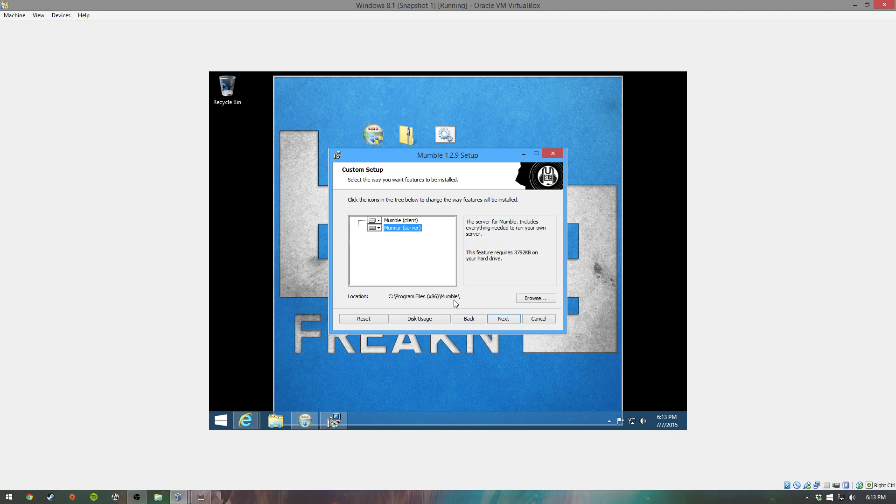
click(503, 319)
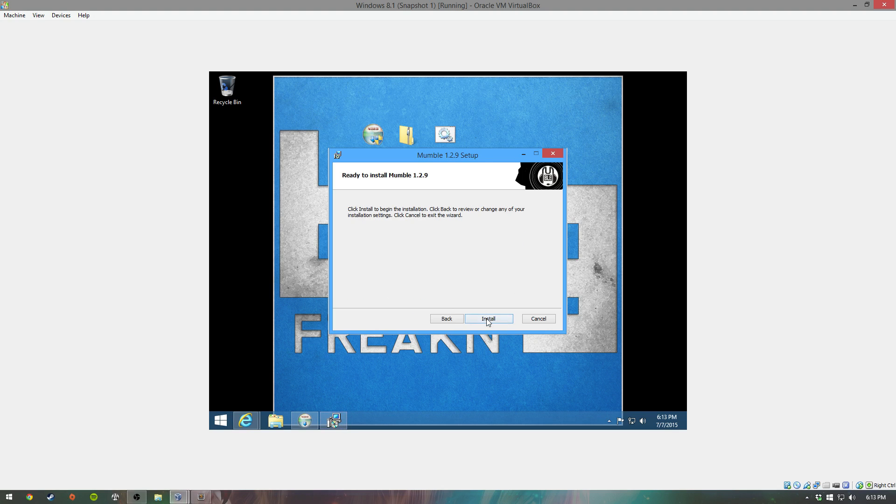
click(487, 318)
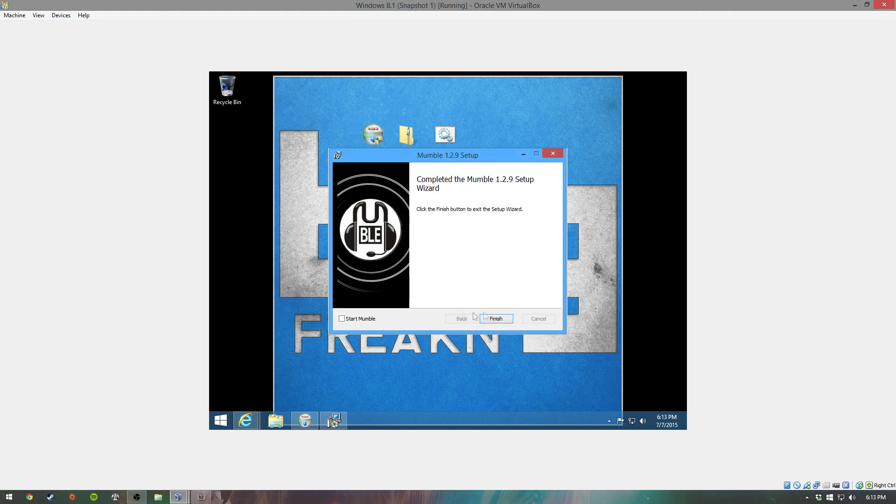
click(493, 318)
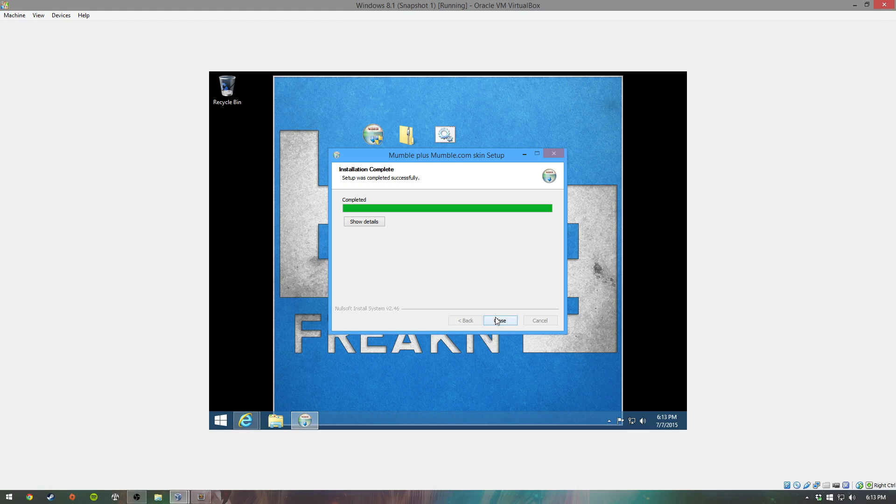
click(497, 320)
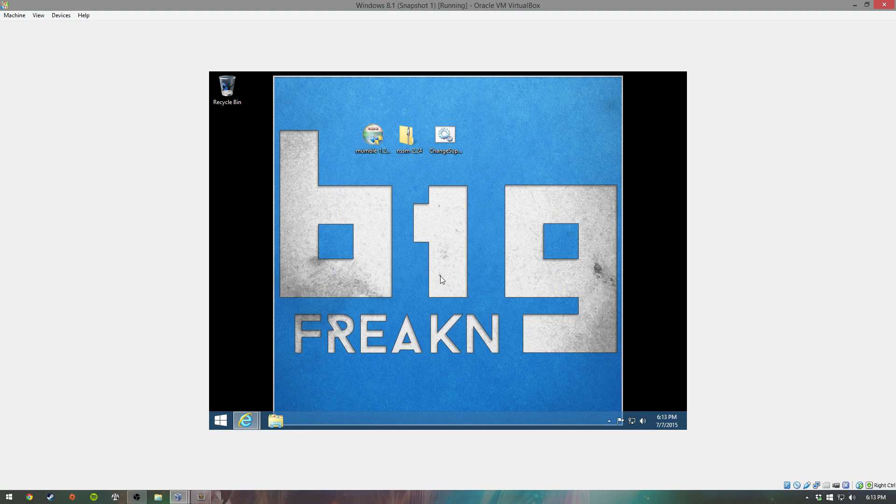
key(super+e)
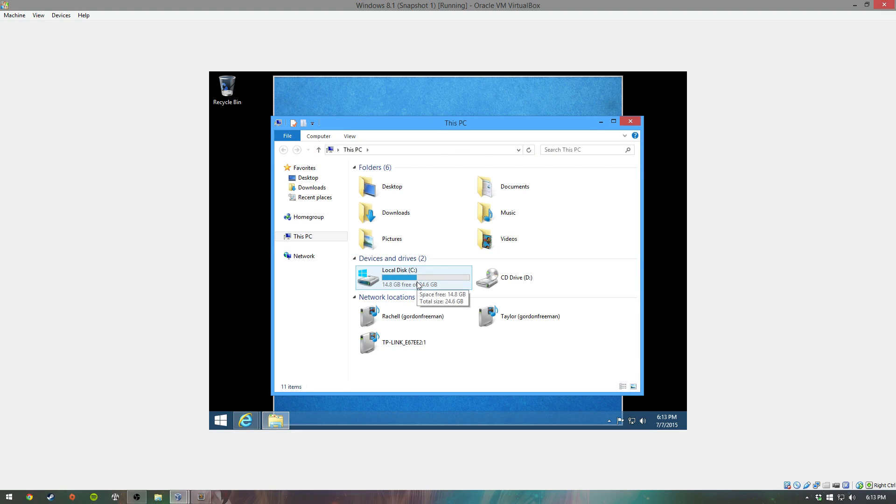
Step: Browse to the C:\Program Files (x86)\Mumble folder in File Explorer
double_click(418, 285)
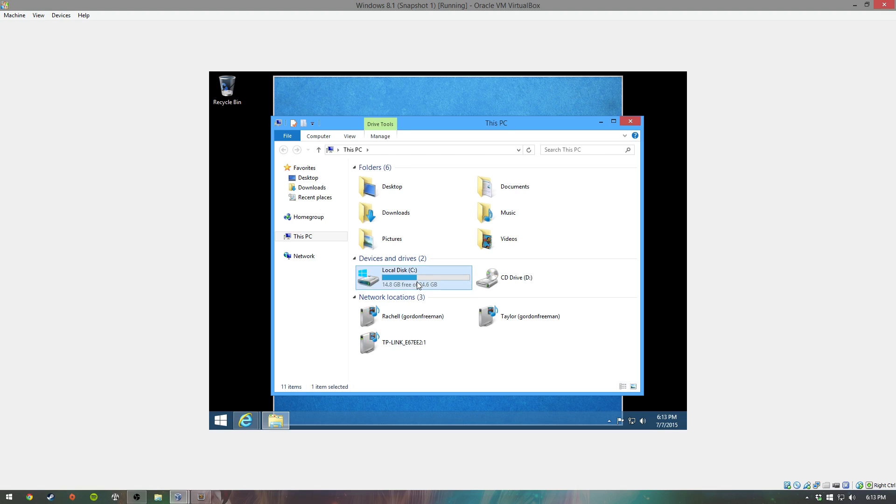
double_click(396, 199)
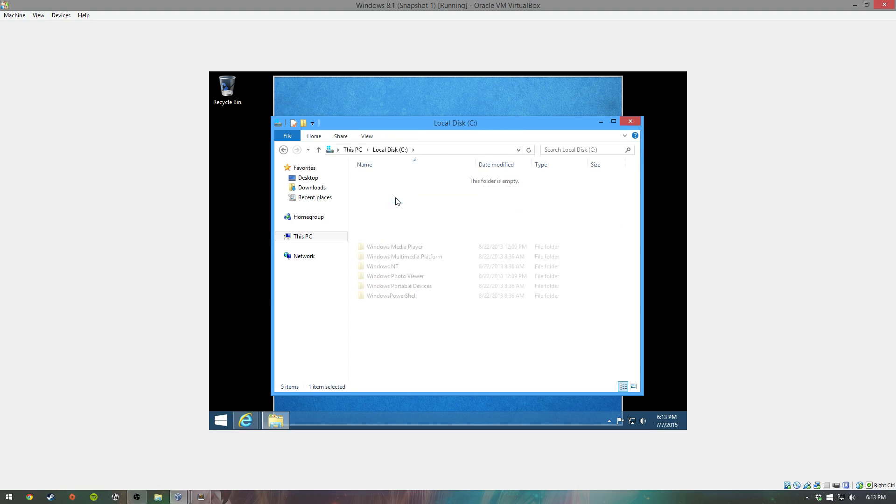
double_click(378, 218)
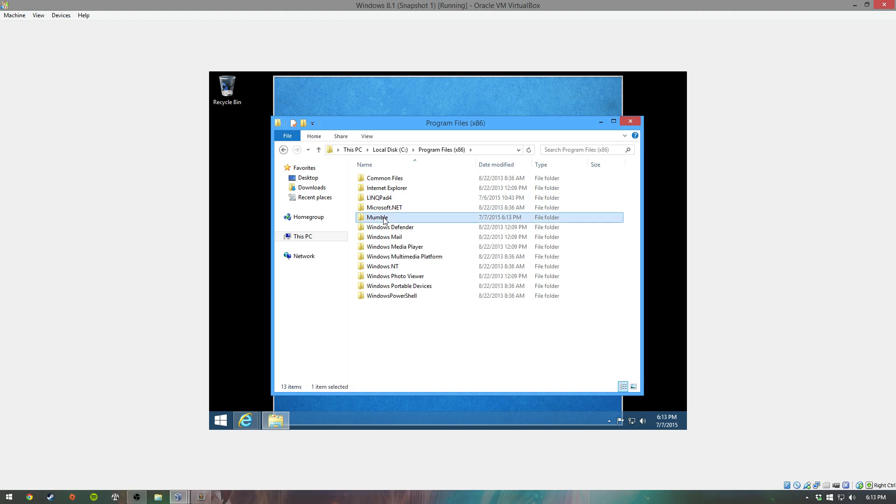
scroll(431, 224, down, 1)
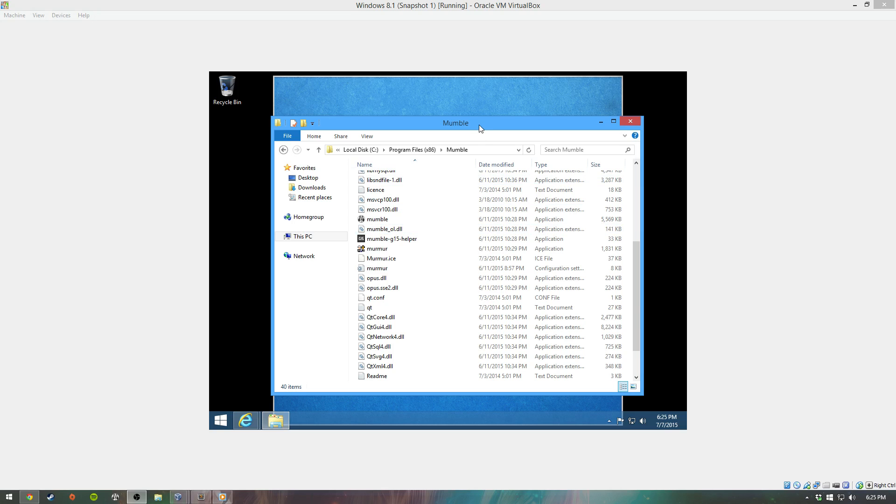
click(479, 125)
scroll(436, 311, down, 2)
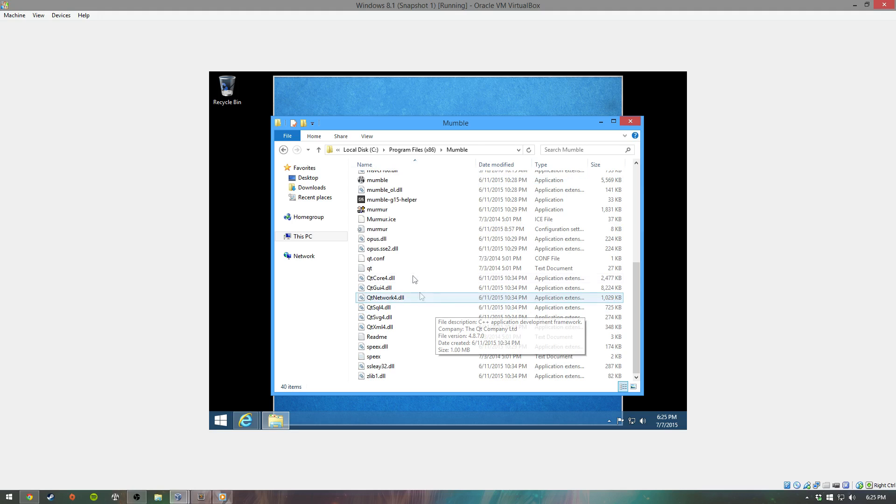
Step: Open murmur.ini in Notepad, scroll through its settings, and close it
double_click(401, 233)
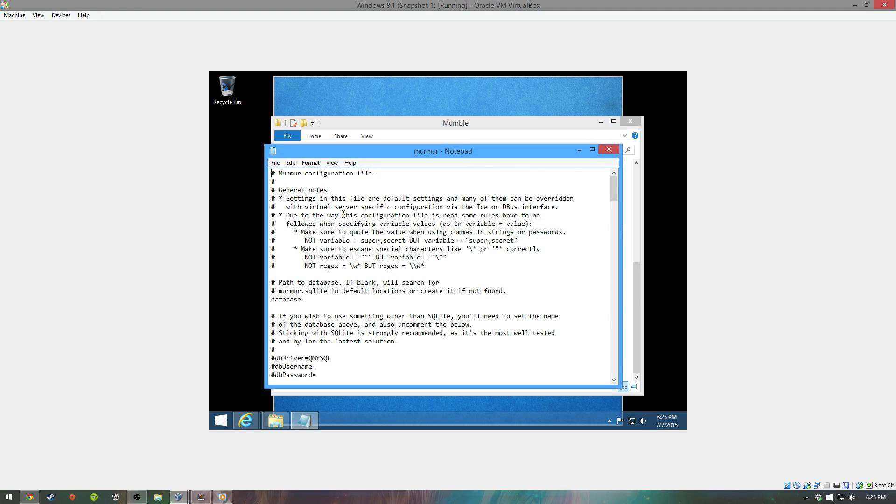
scroll(415, 272, down, 1)
scroll(416, 272, down, 18)
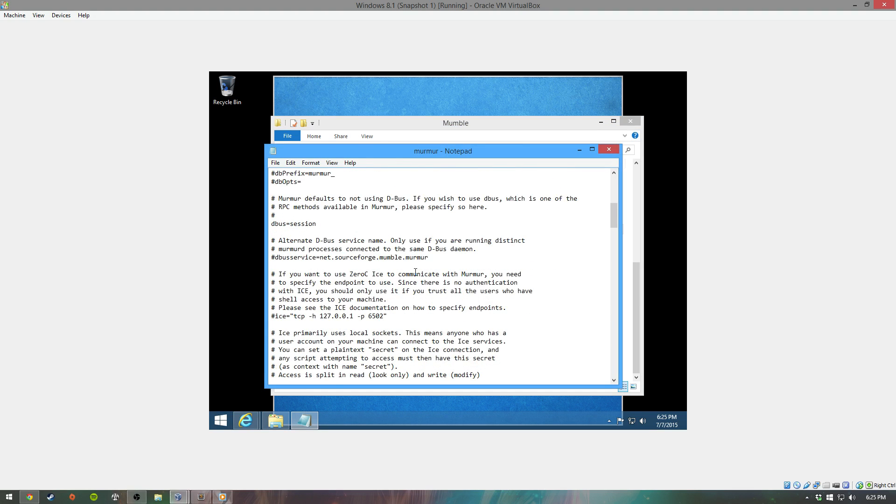
click(608, 150)
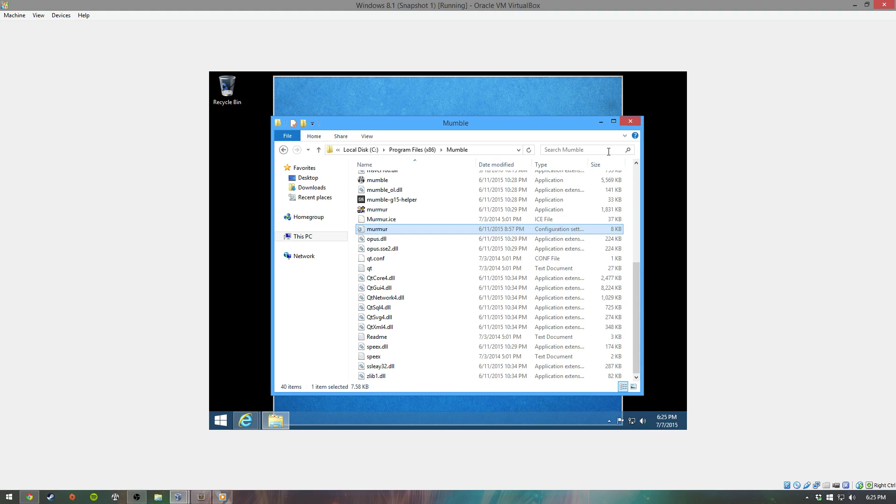
key(super)
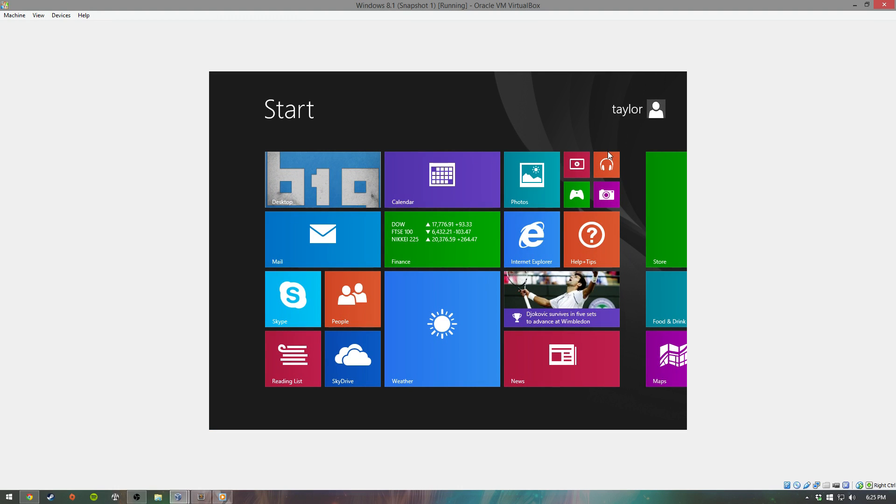
Step: Run Sublime Text 2 as administrator, maximize it, and close the empty untitled document
text(sublime Text 2)
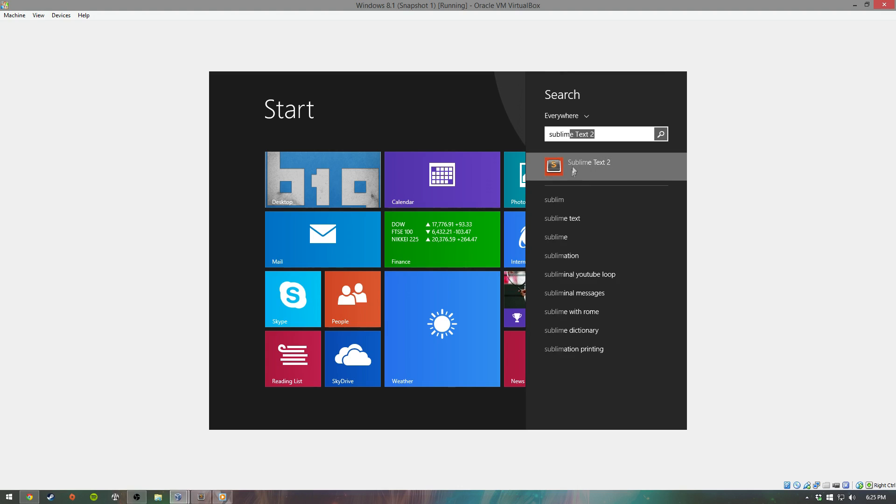
right_click(573, 167)
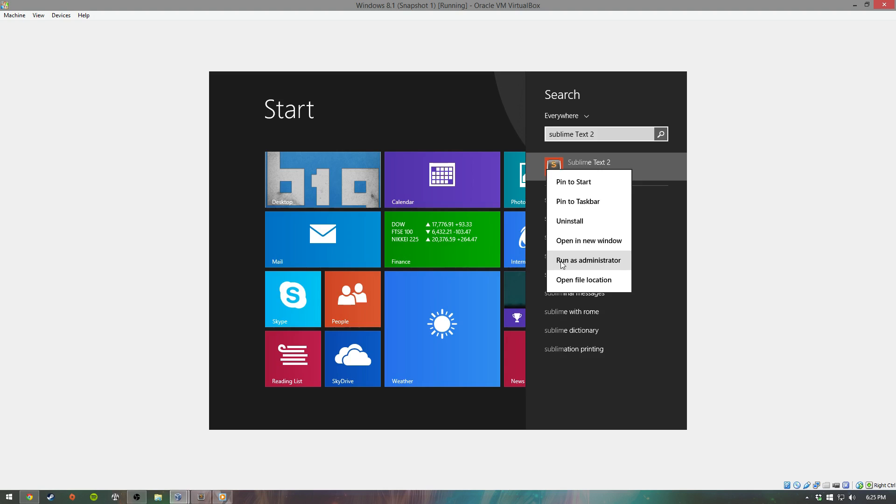
click(561, 262)
click(483, 267)
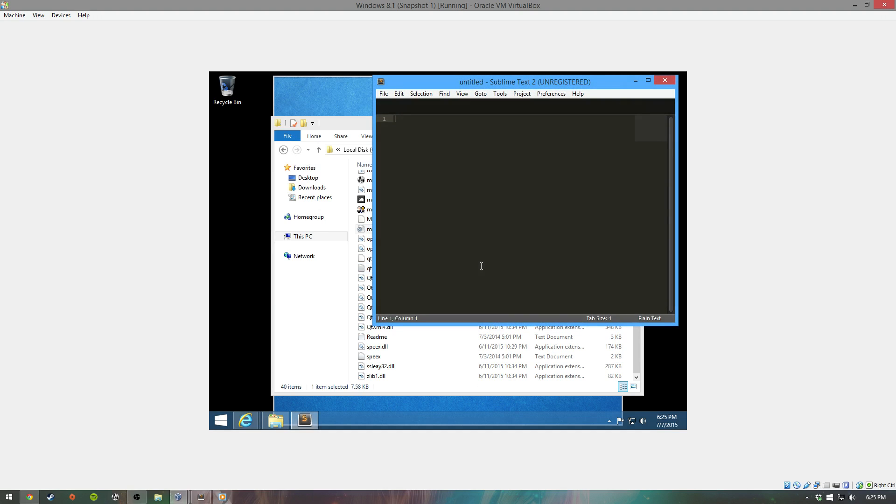
double_click(581, 79)
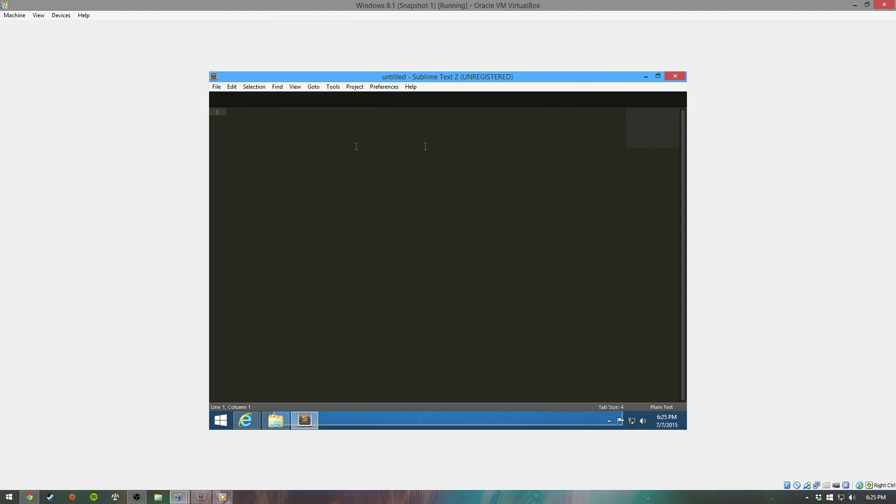
click(221, 89)
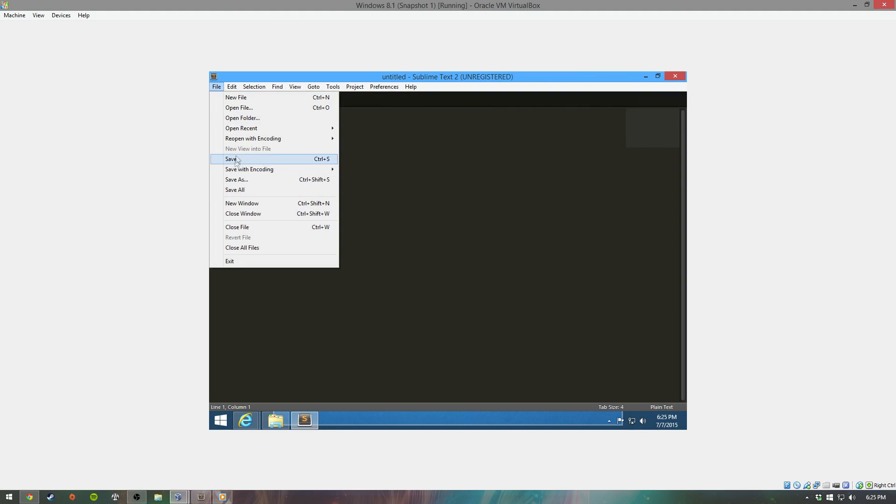
click(237, 98)
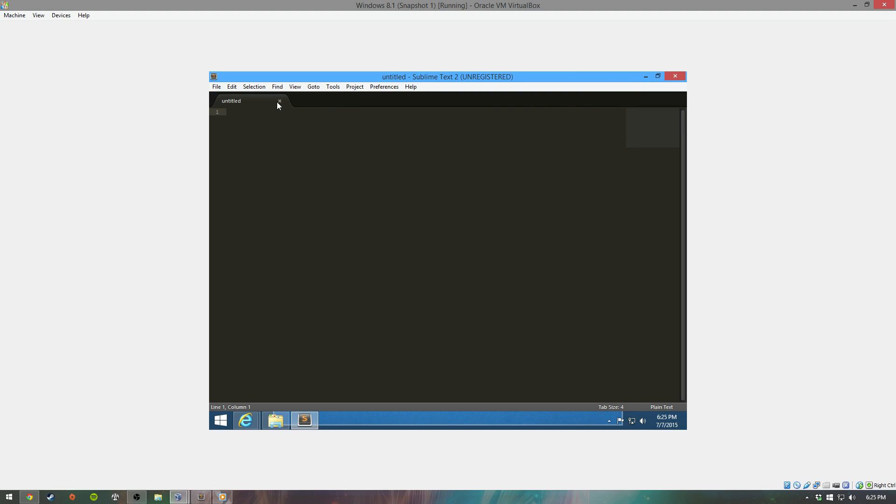
click(279, 101)
Step: In the Open File dialog, navigate to C:\Program Files (x86)\Mumble
click(216, 87)
click(227, 107)
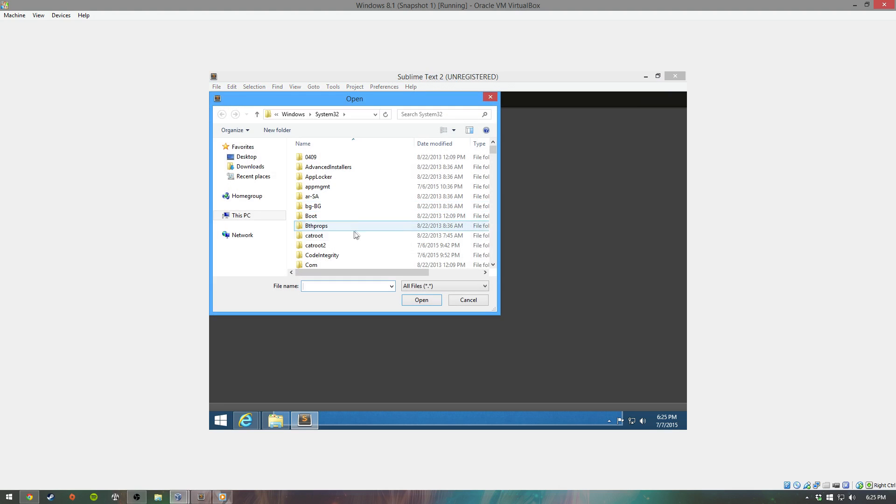
click(349, 114)
click(303, 117)
drag(281, 114, 356, 117)
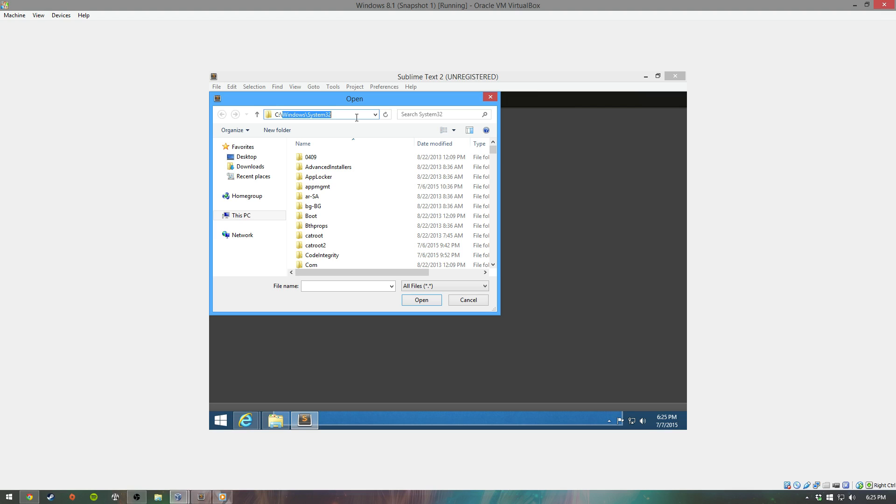
text(\P)
key(Down)
key(Down)
key(Down)
text(\mumb)
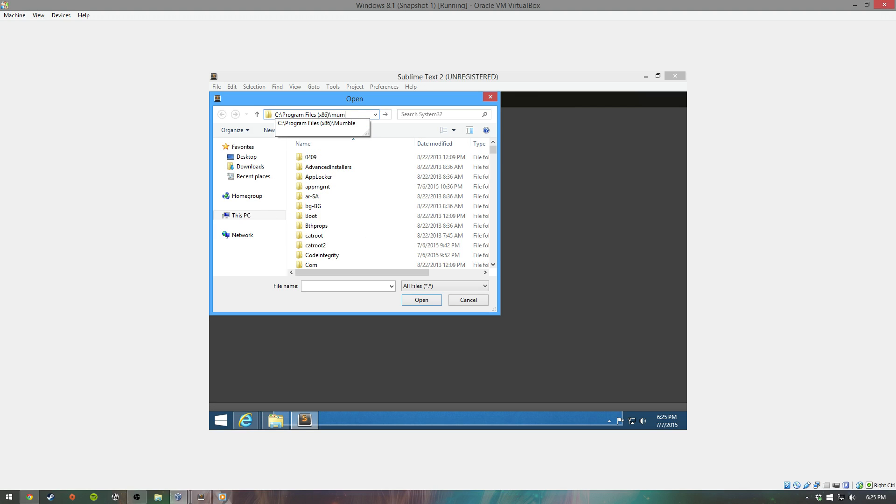
key(Down)
key(Return)
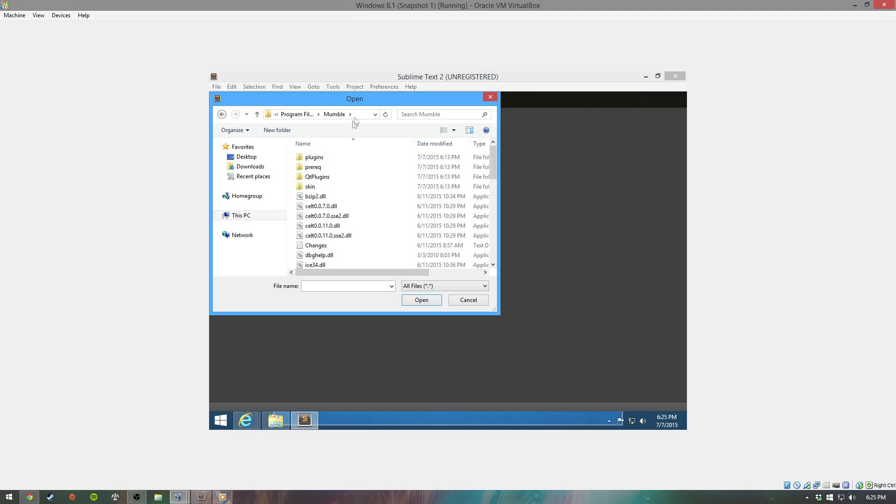
Step: Select murmur.ini in the Mumble folder and open it in the editor
click(352, 255)
scroll(352, 254, down, 4)
scroll(352, 255, down, 2)
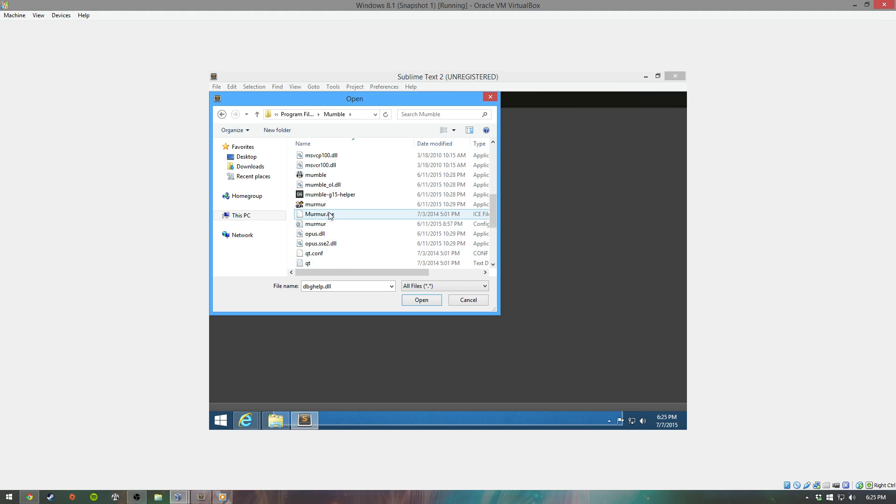
click(322, 224)
click(422, 300)
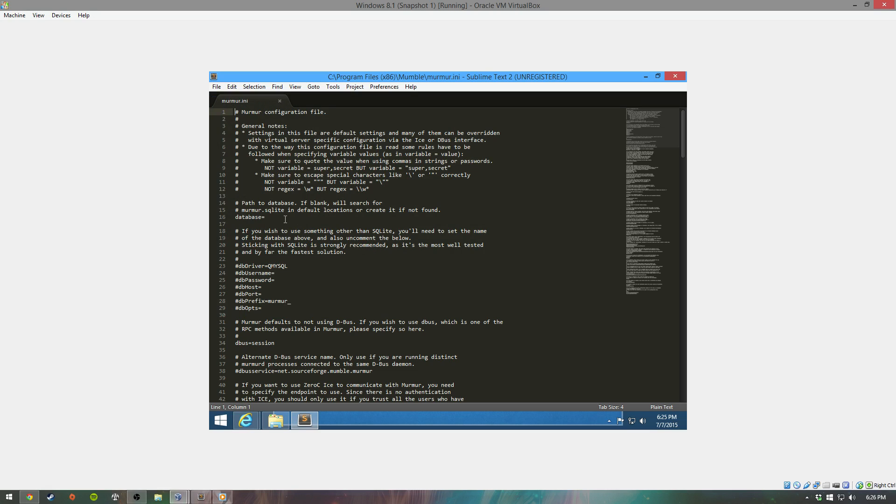
Step: Comment out the database= line and uncomment logfile=murmur.log in murmur.ini
click(238, 216)
text(#)
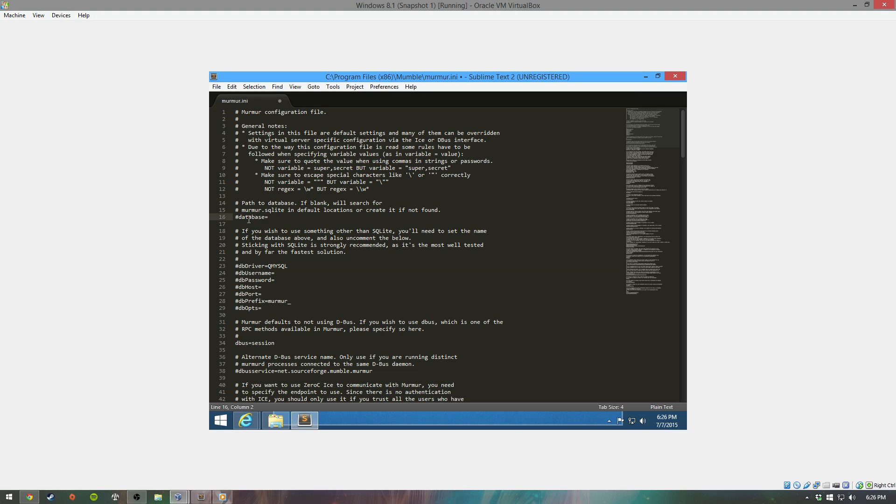
scroll(253, 222, down, 1)
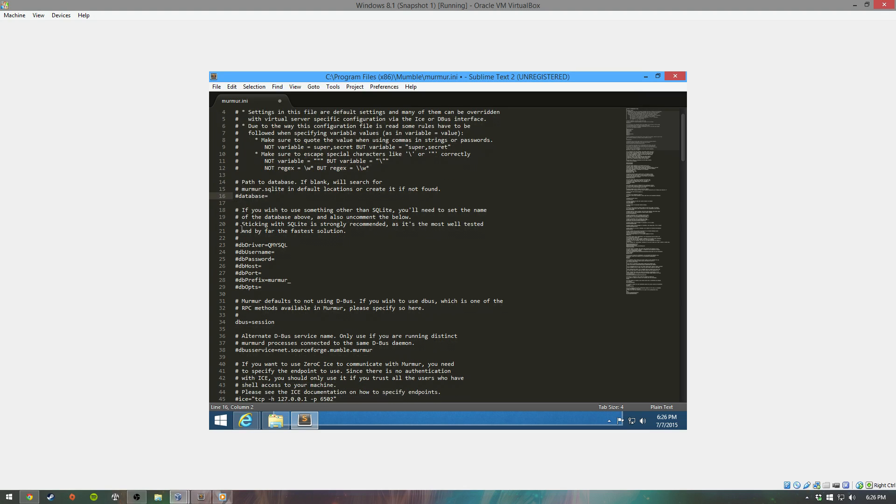
scroll(250, 221, down, 6)
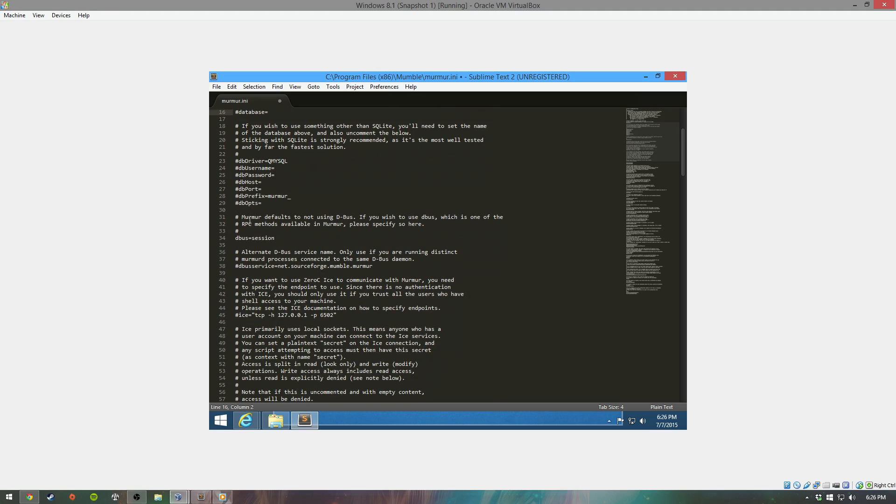
scroll(250, 223, down, 5)
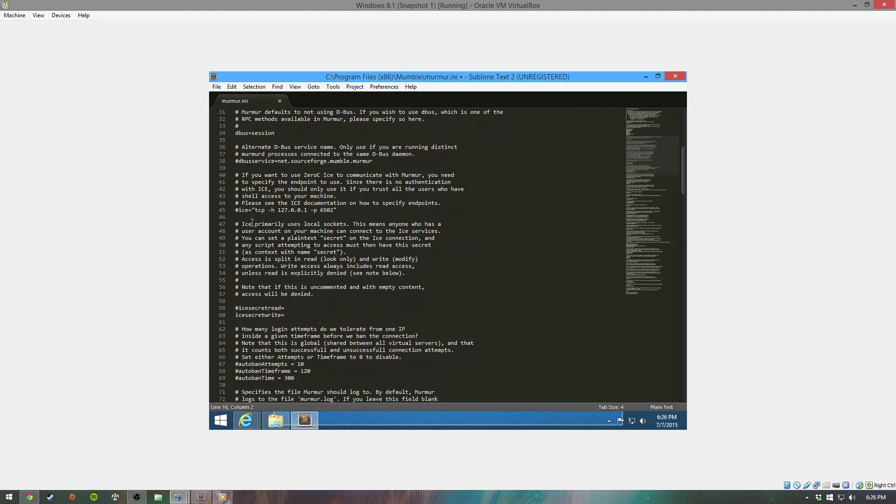
scroll(252, 227, down, 5)
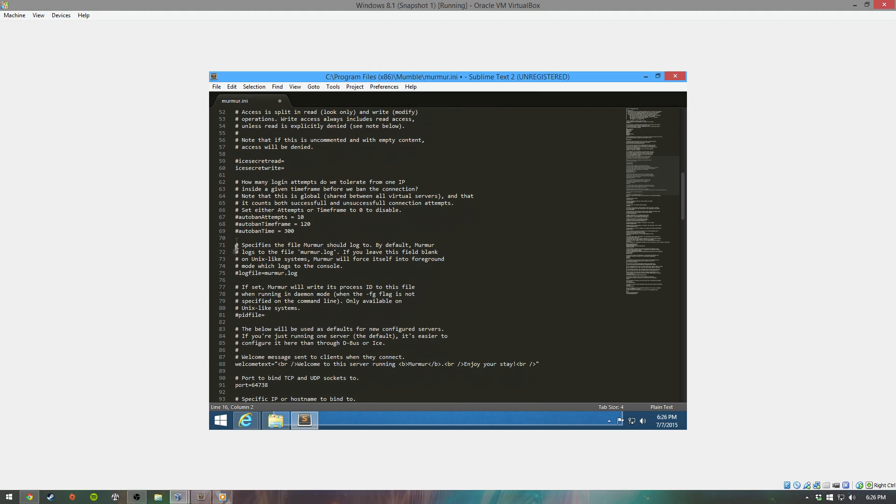
click(238, 273)
key(BackSpace)
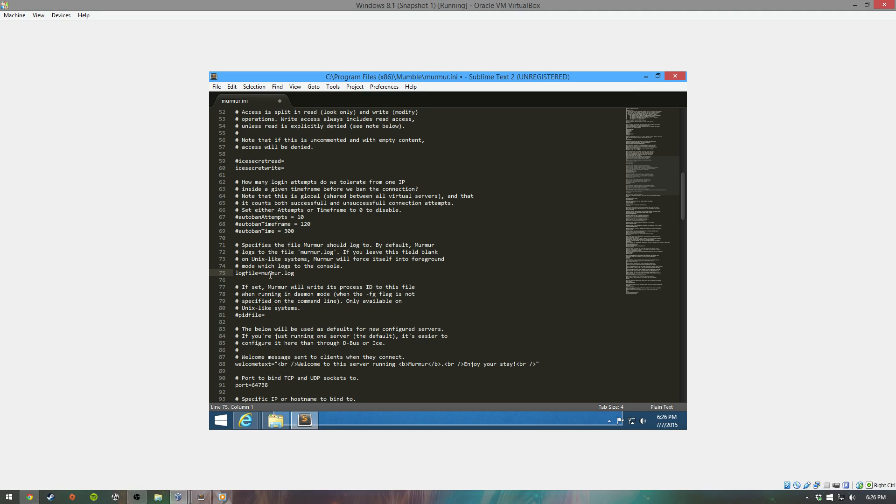
Step: Review the welcometext setting and the port=64738 line
scroll(293, 252, down, 1)
scroll(295, 251, down, 4)
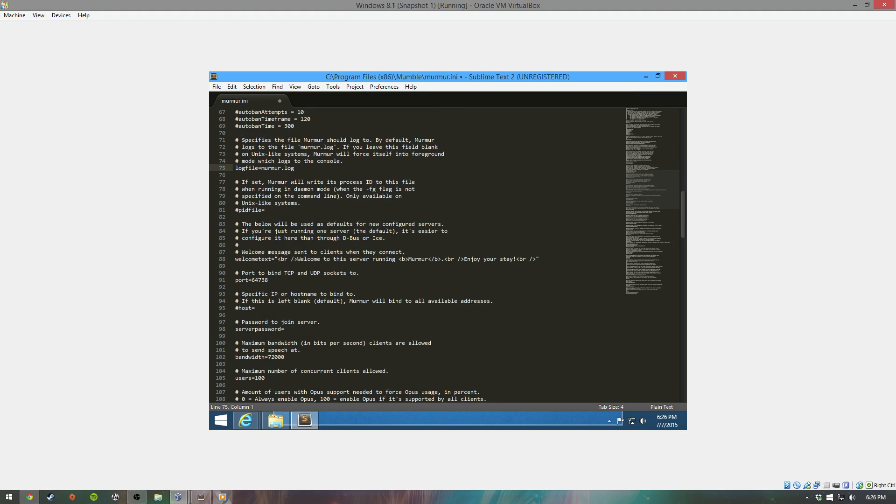
click(279, 259)
drag(269, 280, 236, 280)
click(273, 280)
Step: Enter the join password after serverpassword= on line 98 of murmur.ini
scroll(250, 268, down, 2)
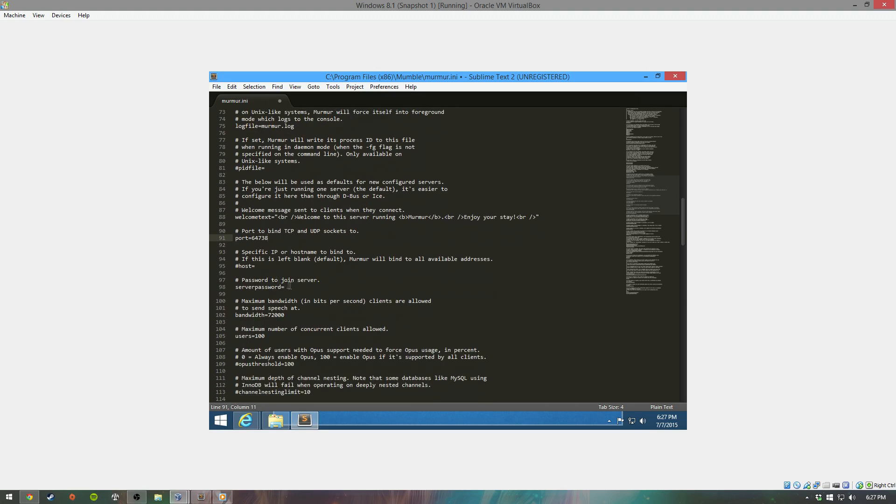
click(292, 286)
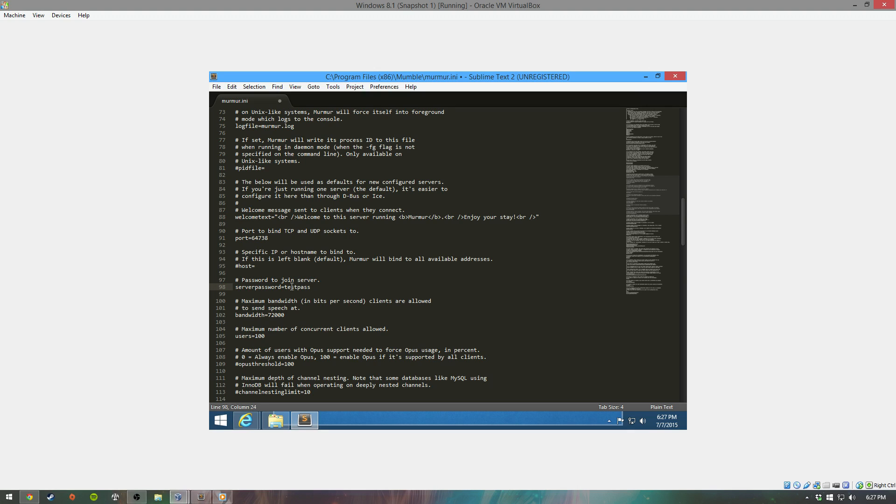
scroll(328, 283, down, 2)
scroll(331, 283, down, 4)
scroll(318, 308, down, 4)
scroll(318, 308, down, 3)
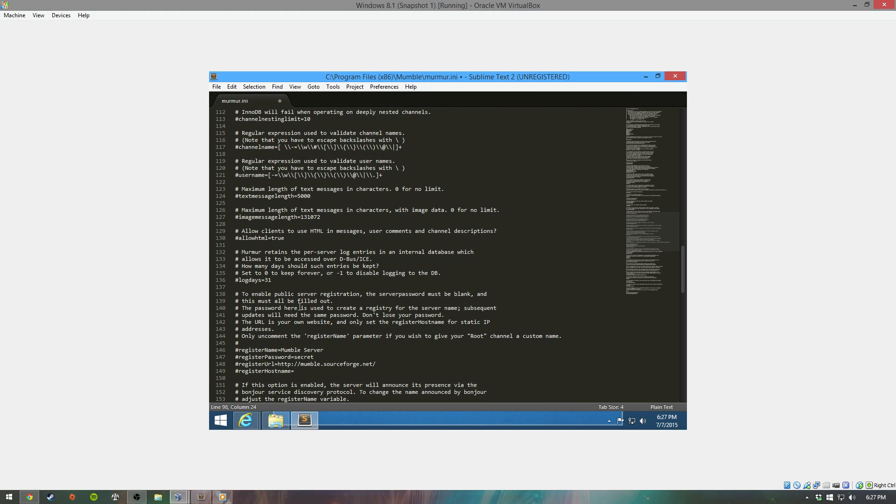
scroll(300, 307, down, 3)
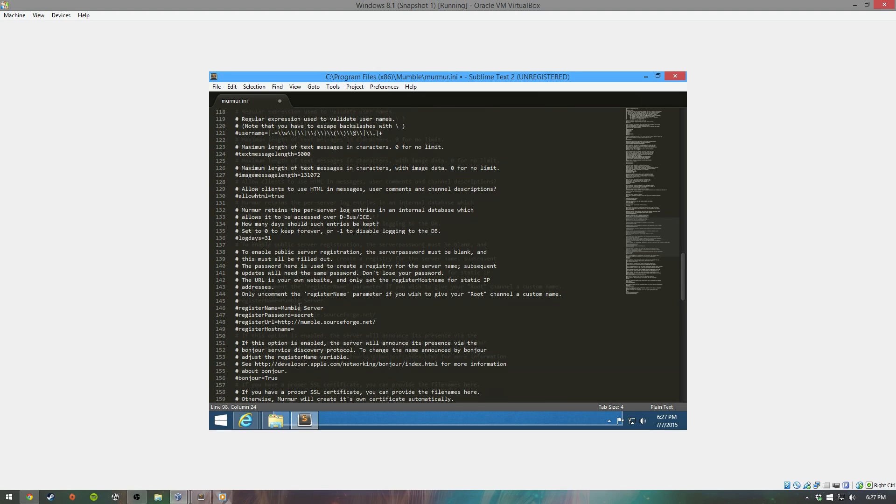
Step: Change registerName to 'Test Channel', remove its leading #, and save murmur.ini
click(327, 286)
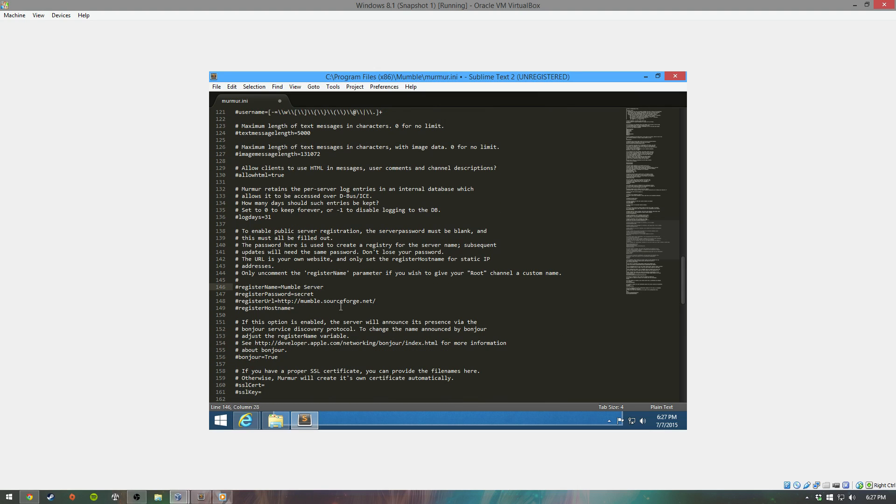
key(BackSpace)
key(BackSpace)
key(BackSpace)
key(BackSpace)
key(BackSpace)
key(BackSpace)
key(BackSpace)
key(BackSpace)
key(BackSpace)
key(BackSpace)
key(BackSpace)
key(BackSpace)
text(Test Chane)
key(BackSpace)
text(nel)
key(Delete)
scroll(341, 307, down, 6)
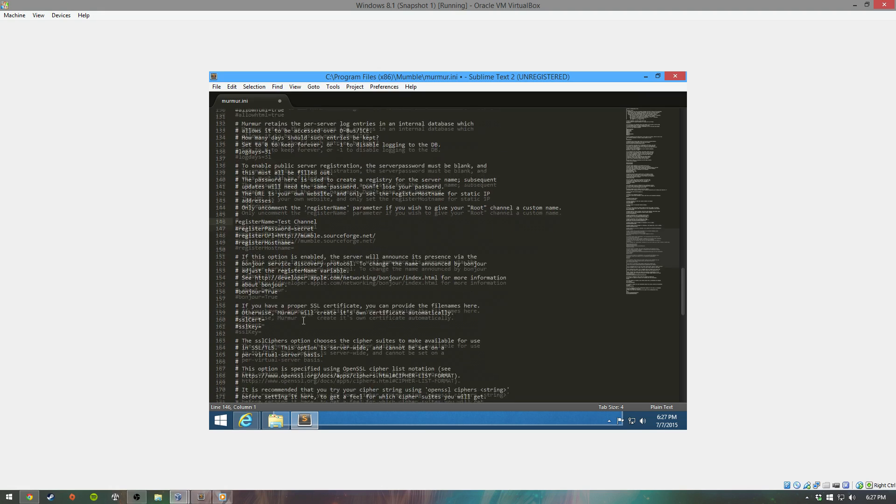
scroll(304, 322, down, 6)
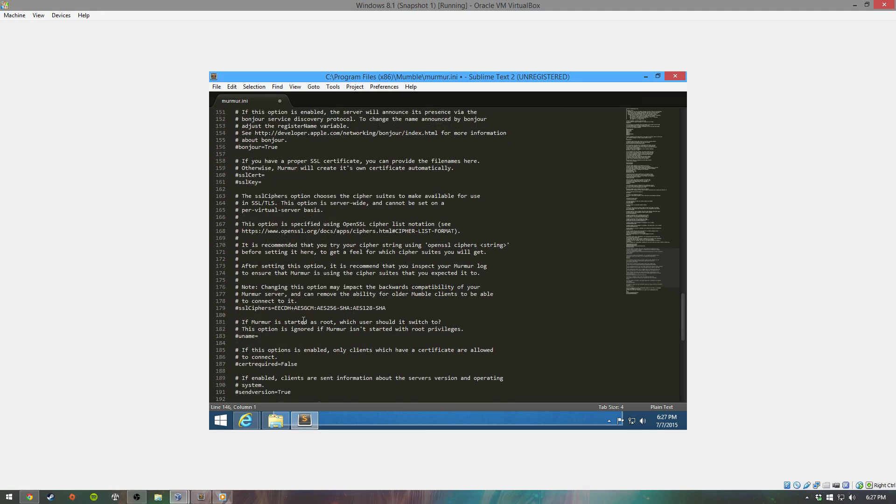
scroll(305, 327, down, 2)
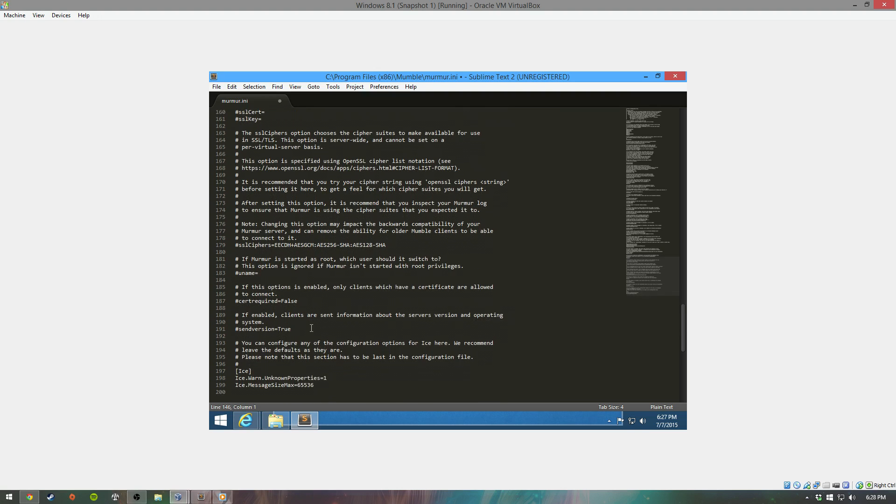
click(217, 88)
click(231, 159)
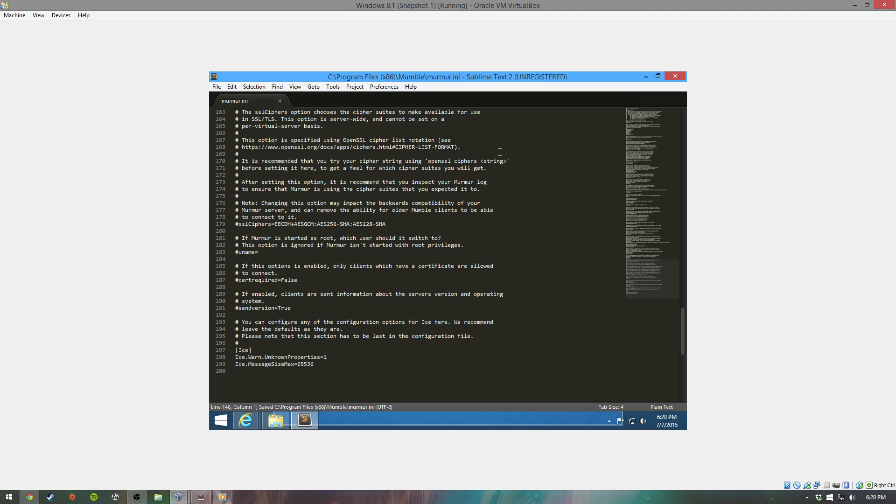
Step: Minimize Sublime, select murmur, and open Show Log from the Murmur tray icon
click(646, 76)
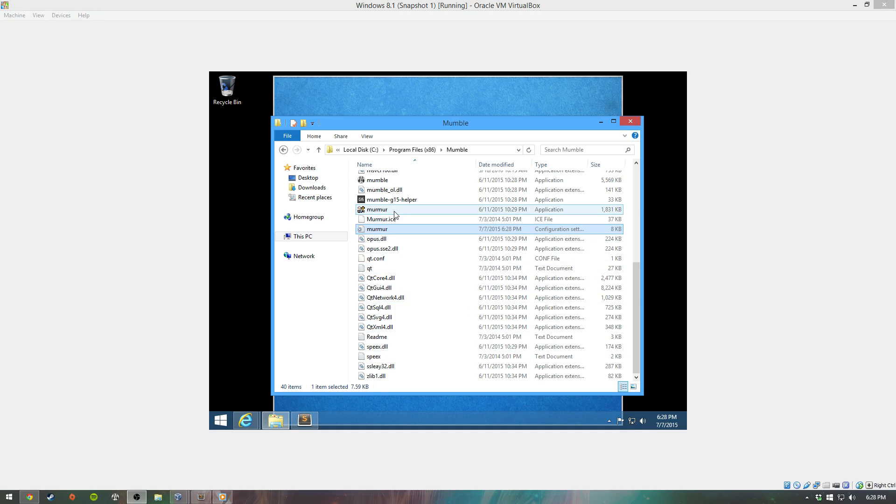
click(394, 212)
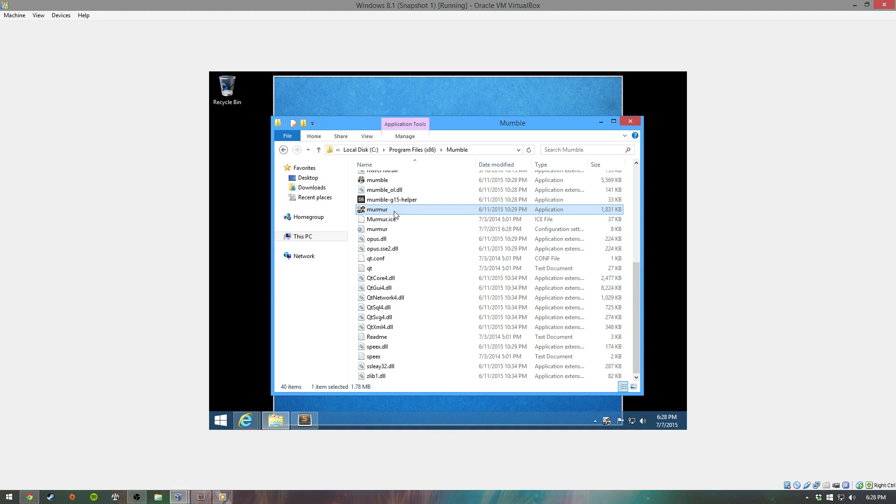
click(594, 422)
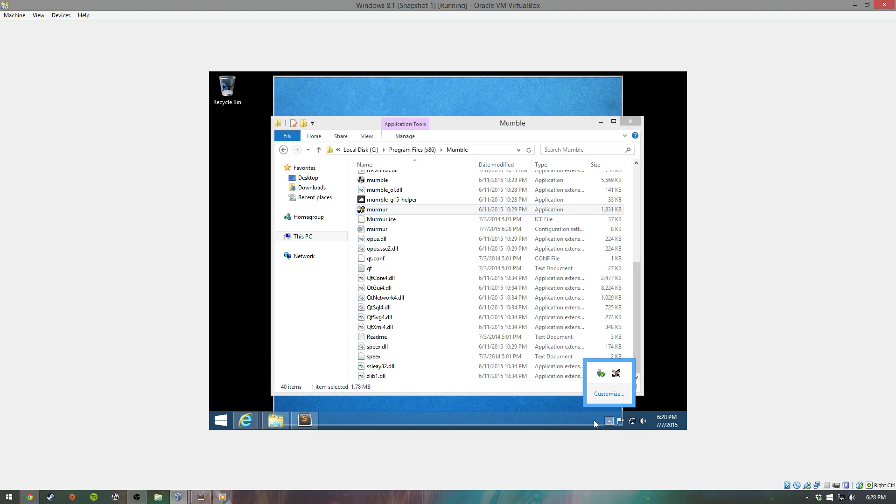
right_click(616, 375)
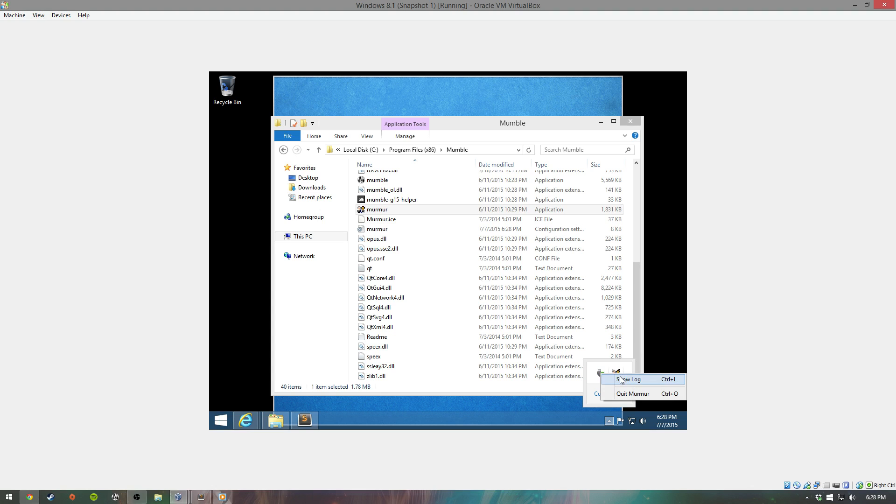
click(623, 376)
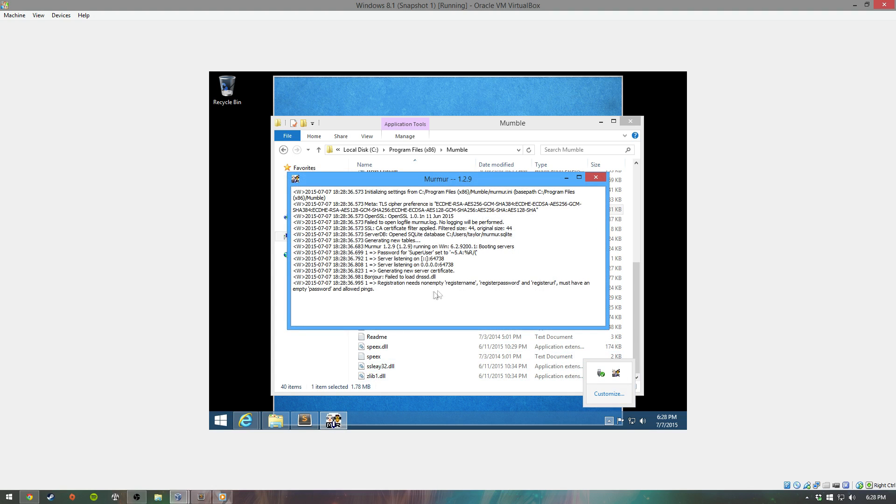
click(423, 248)
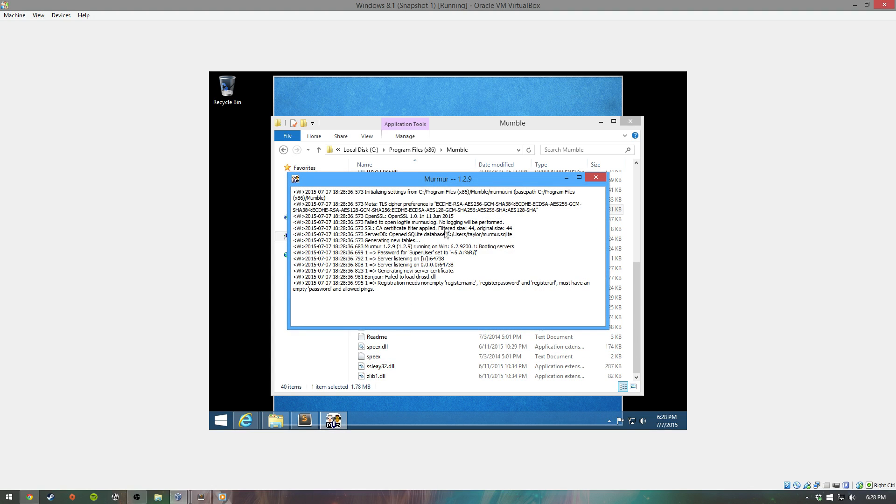
Step: Select the generated SuperUser password in the Murmur log
drag(296, 253, 478, 255)
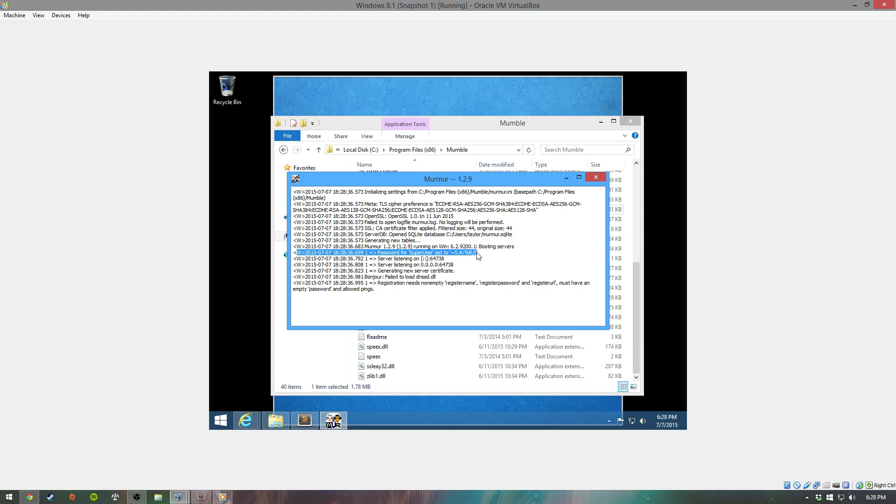
click(478, 255)
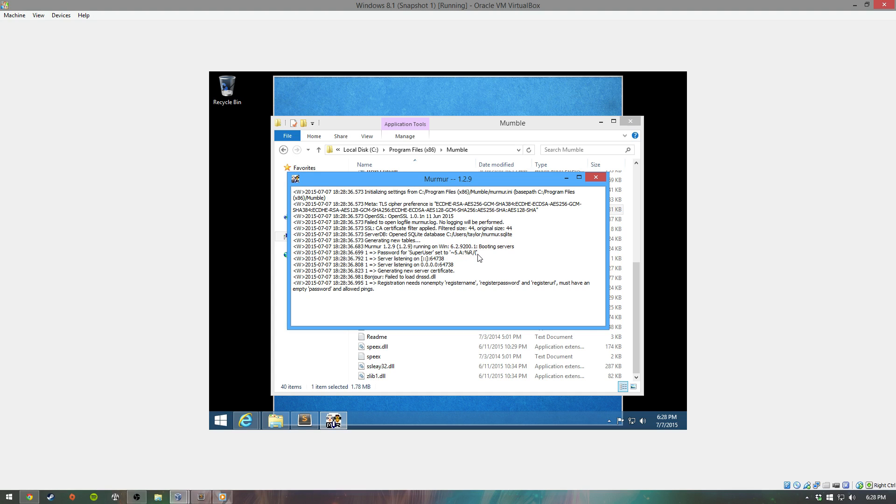
drag(477, 254, 453, 256)
click(452, 255)
double_click(452, 255)
click(453, 255)
drag(453, 255, 477, 256)
key(ctrl+c)
Step: Paste the SuperUser password into a new Sublime Text tab
click(304, 420)
double_click(307, 96)
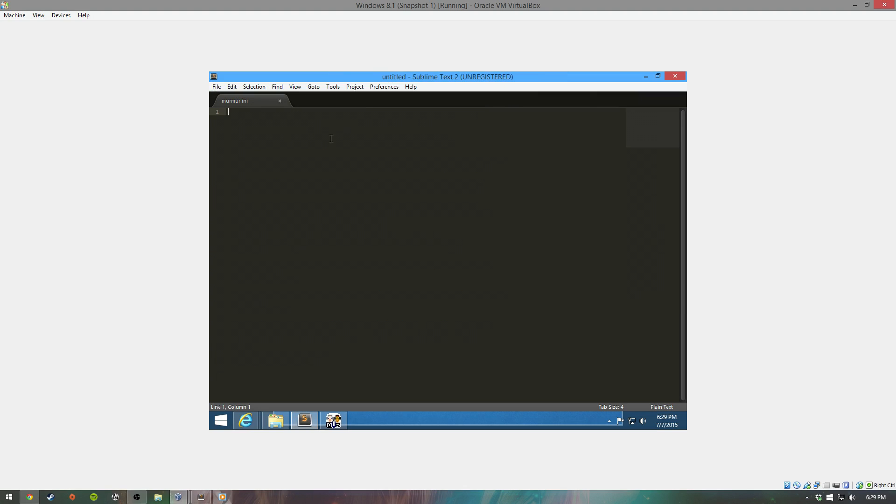
key(ctrl+v)
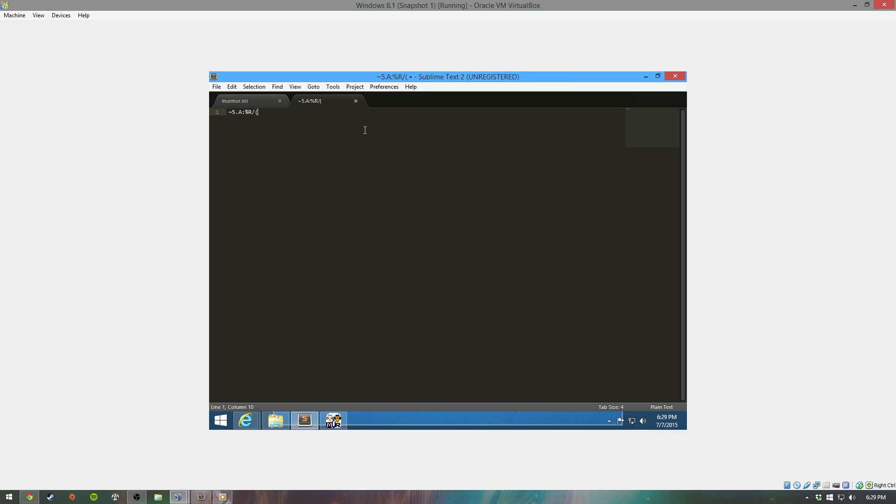
Step: Minimize Sublime Text and close the Murmur log window
click(645, 77)
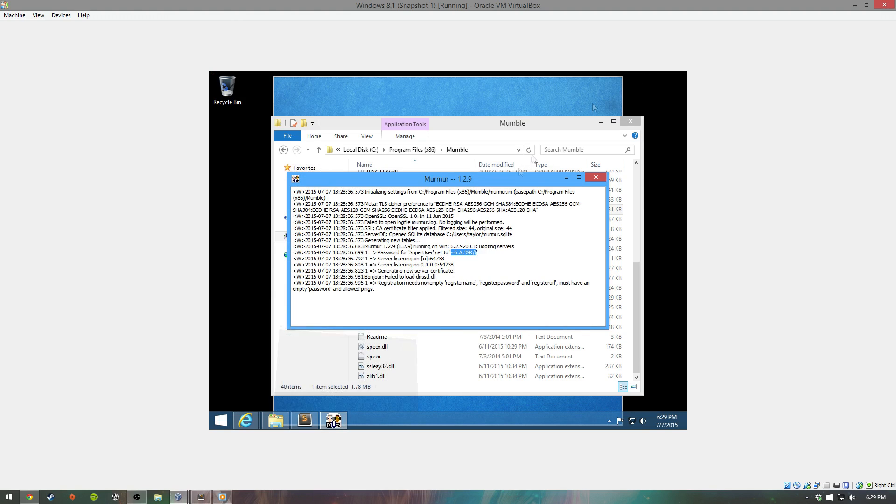
click(596, 177)
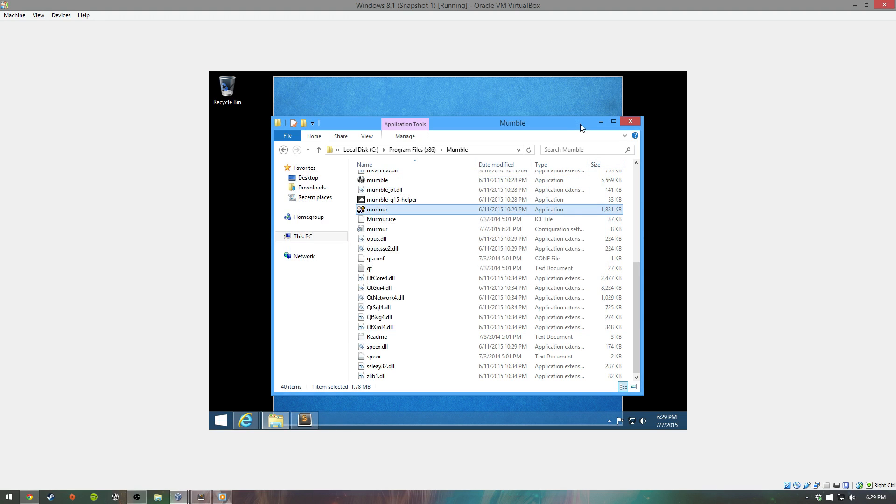
scroll(420, 233, up, 6)
scroll(413, 298, down, 5)
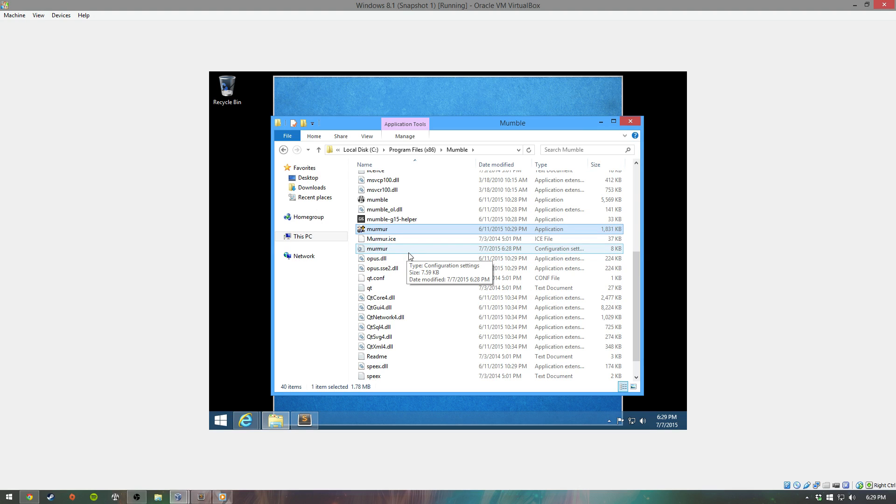
scroll(411, 255, up, 6)
scroll(411, 257, down, 3)
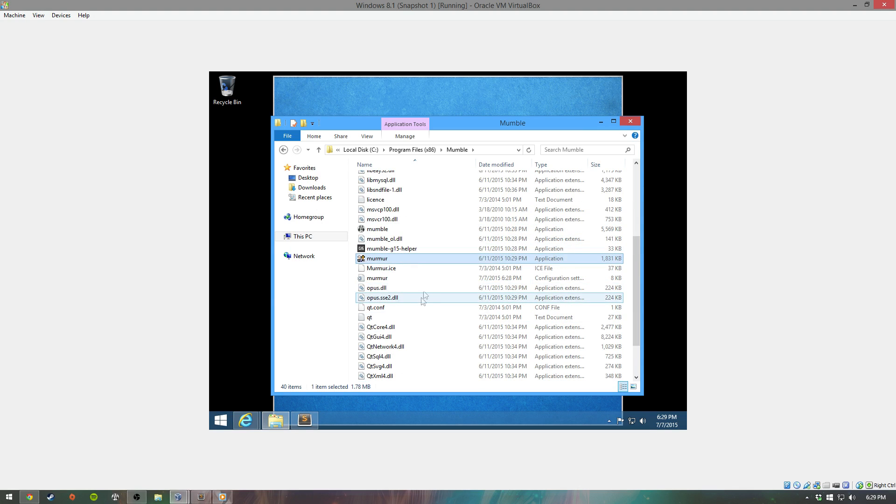
scroll(422, 299, down, 3)
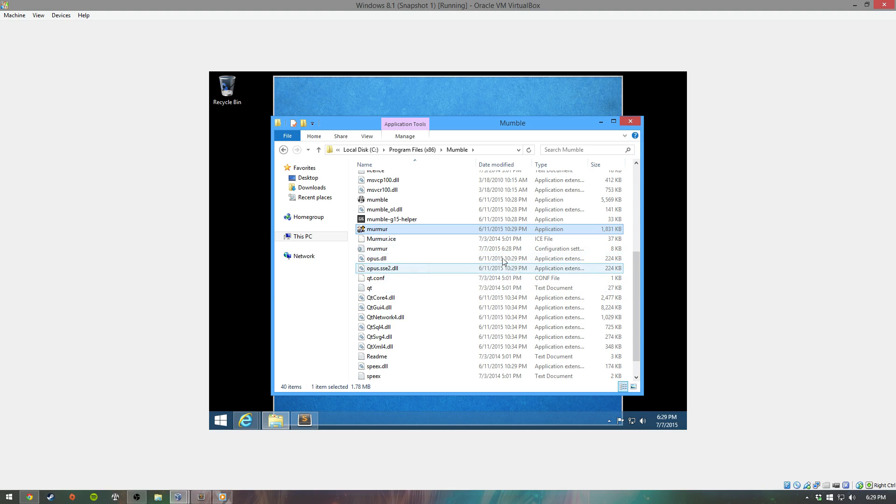
scroll(455, 280, down, 1)
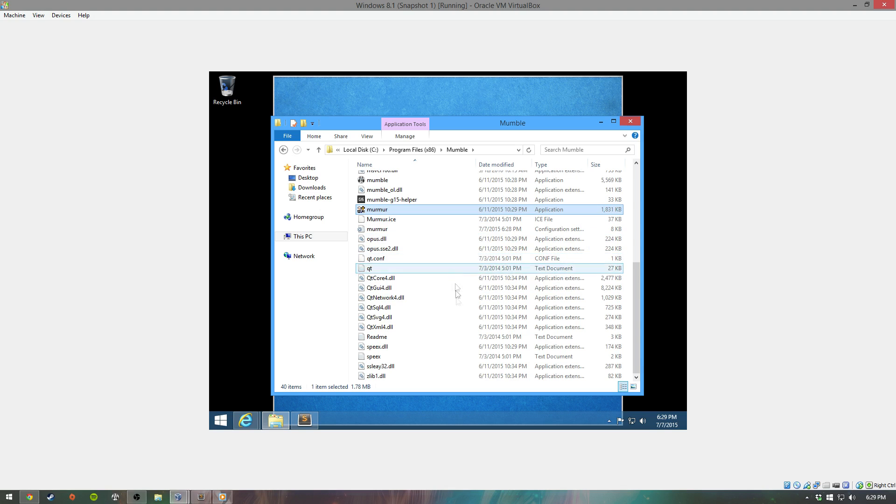
click(609, 421)
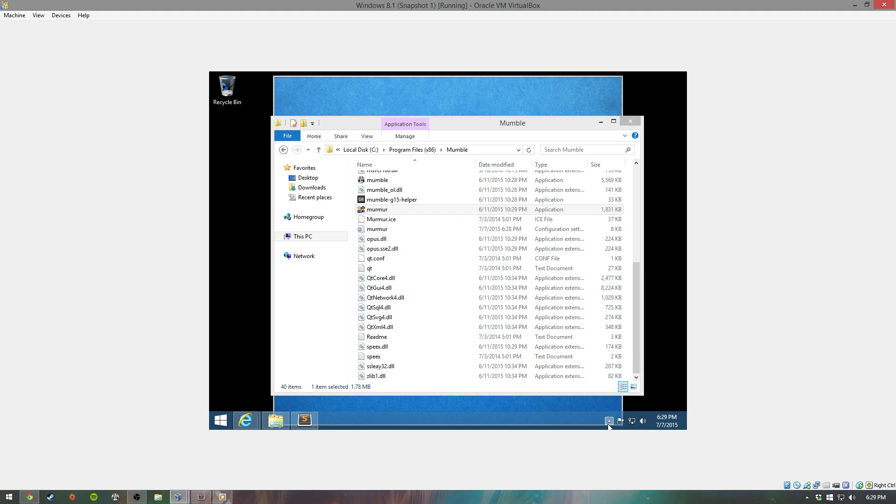
Step: Quit Murmur from its tray icon menu and confirm the shutdown
right_click(613, 378)
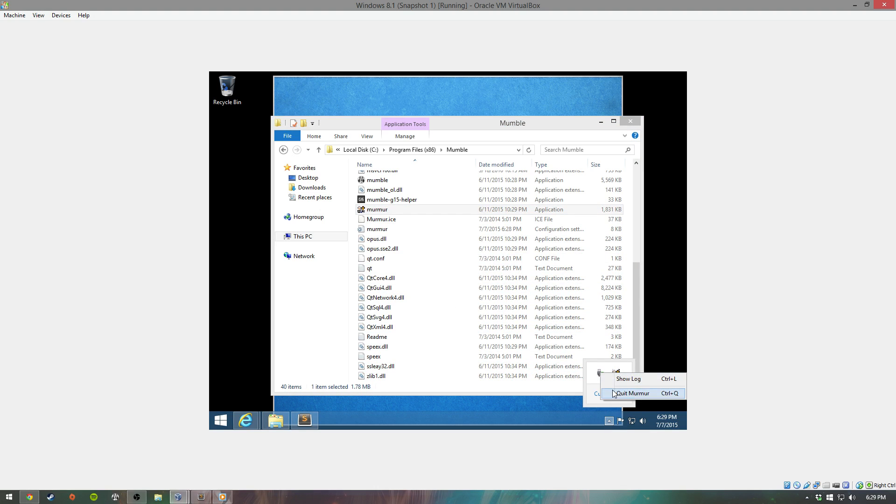
click(609, 393)
click(462, 253)
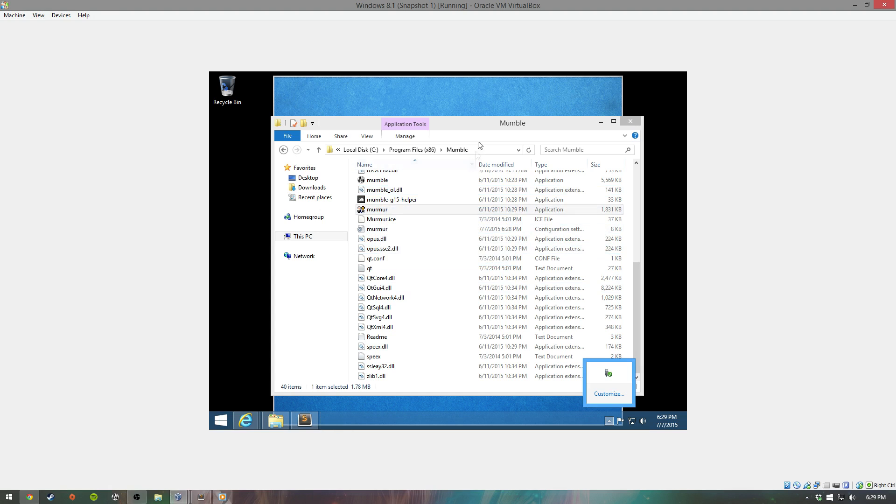
Step: Return to the Mumble folder window, then open a new File Explorer window on This PC
click(485, 124)
scroll(427, 322, up, 4)
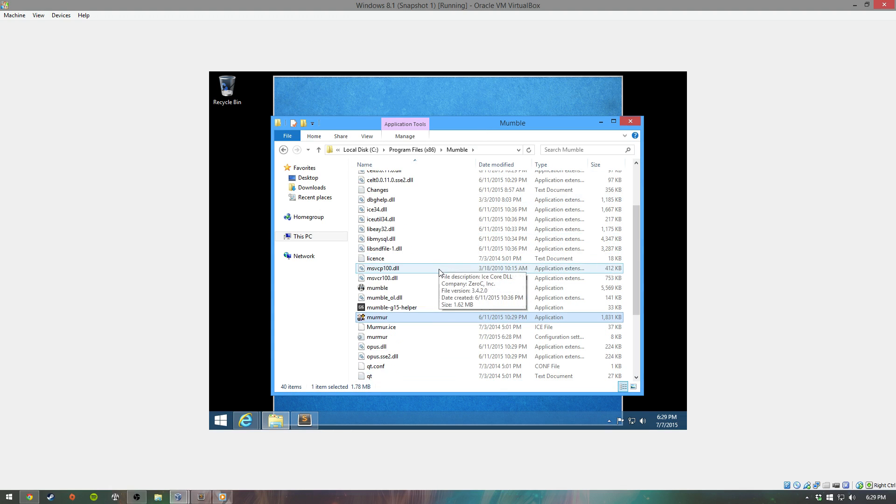
scroll(427, 322, down, 1)
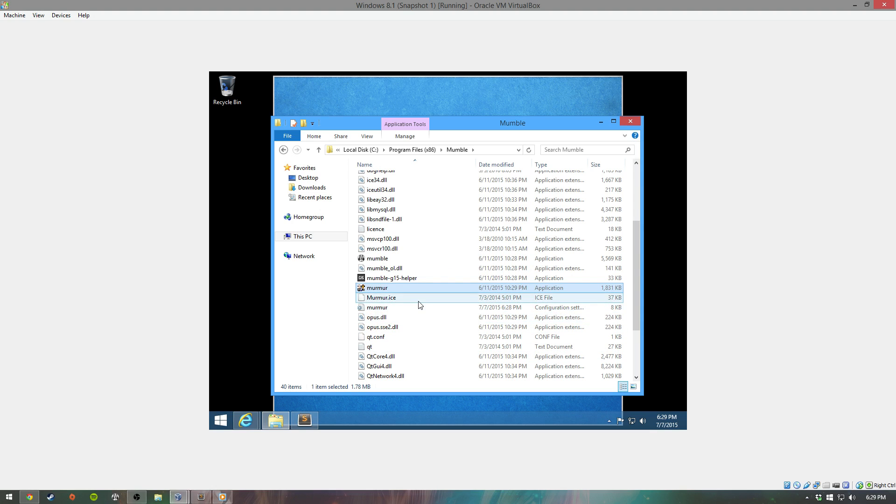
scroll(419, 305, up, 3)
scroll(418, 305, down, 3)
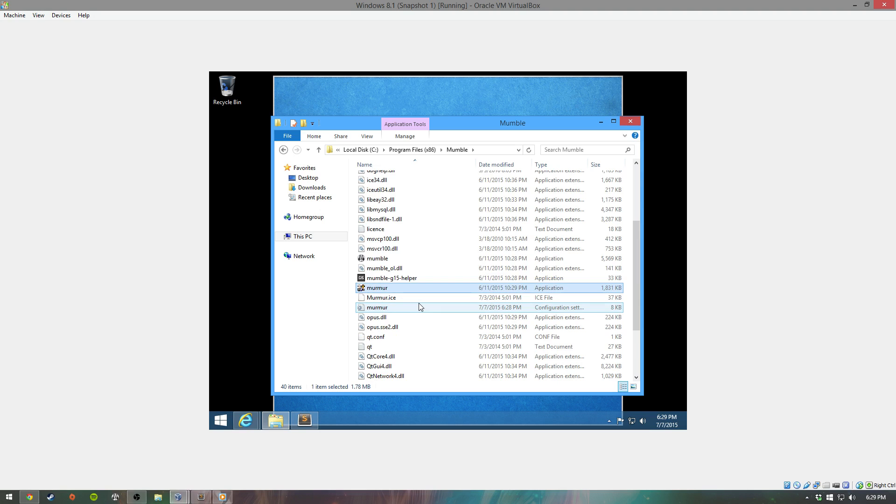
scroll(418, 305, down, 1)
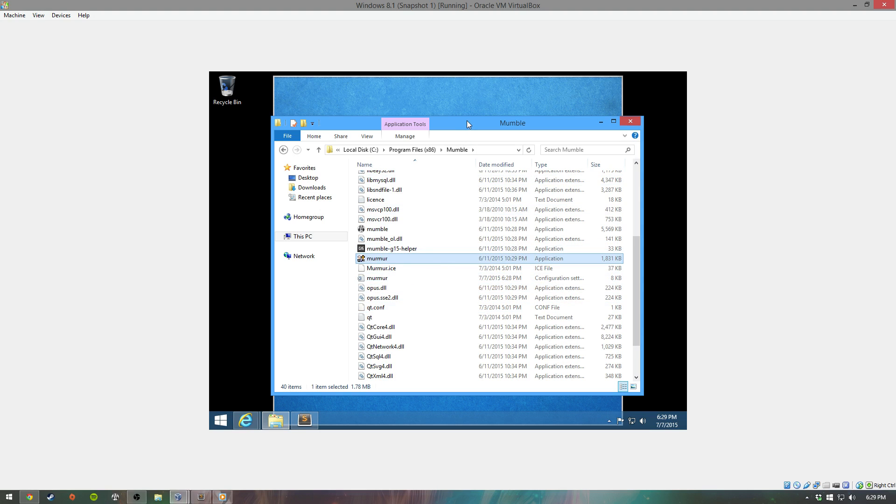
key(super+e)
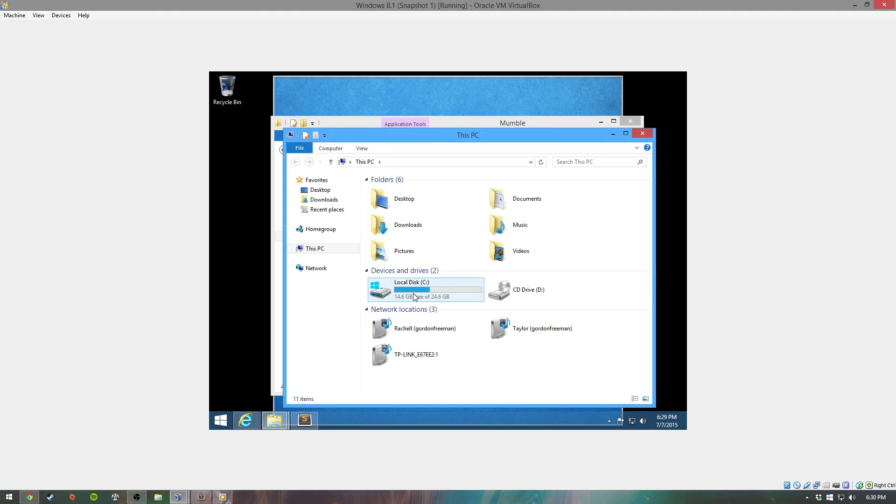
Step: Browse Local Disk (C:) > Users > the user's profile folder and select murmur.sqlite
double_click(414, 297)
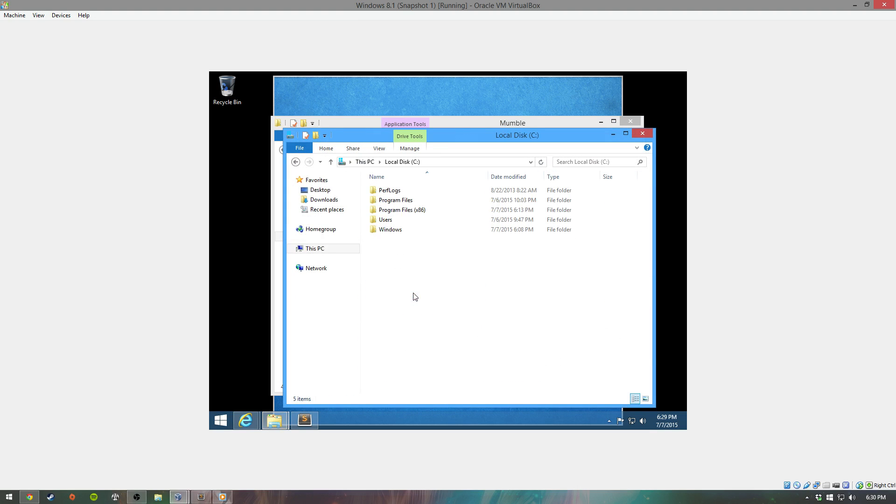
double_click(398, 220)
double_click(396, 201)
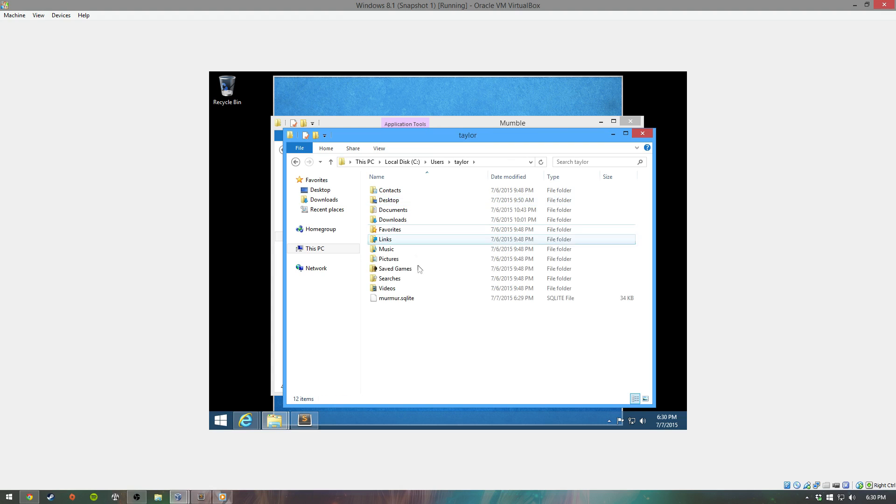
click(406, 298)
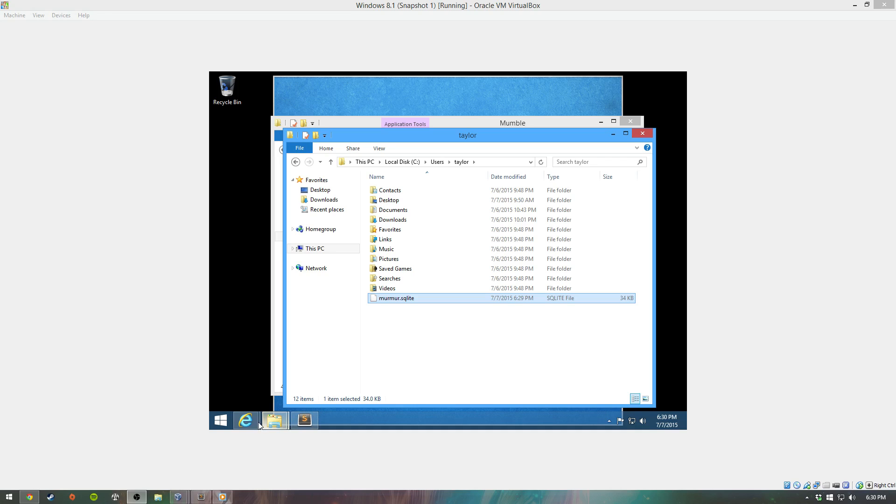
Step: In Internet Explorer, open a new tab and visit the LINQPad website
mouse_move(246, 420)
click(364, 388)
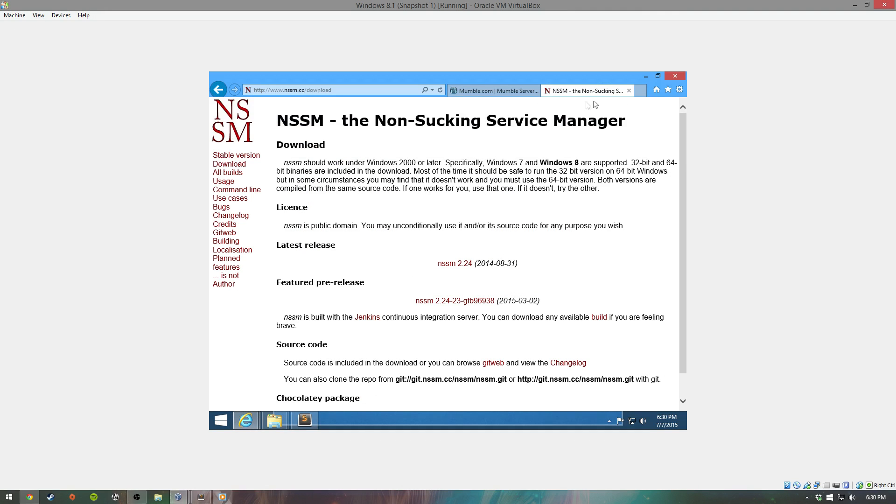
click(640, 92)
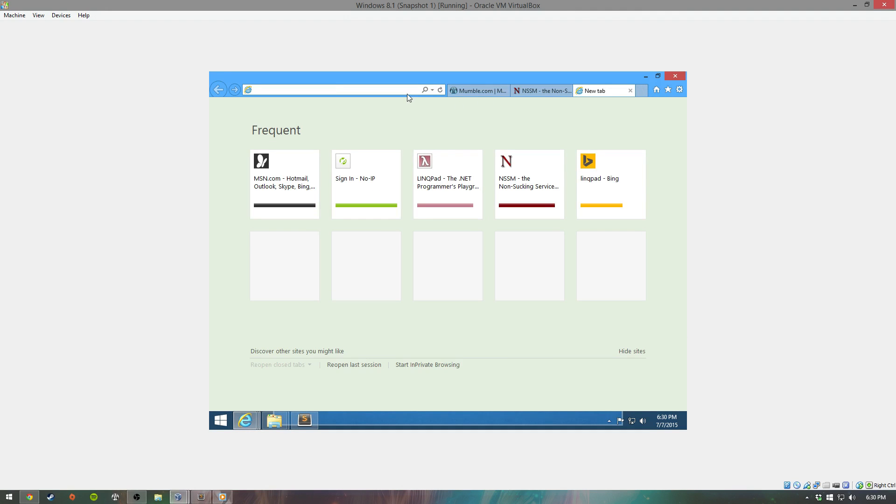
click(441, 180)
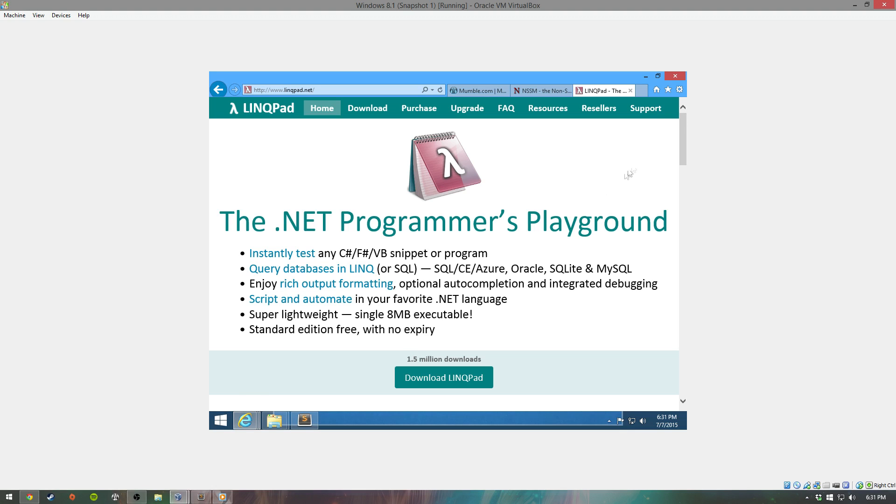
Step: Launch LINQPad 4 from a Start search for 'lin' and maximize its window
click(645, 75)
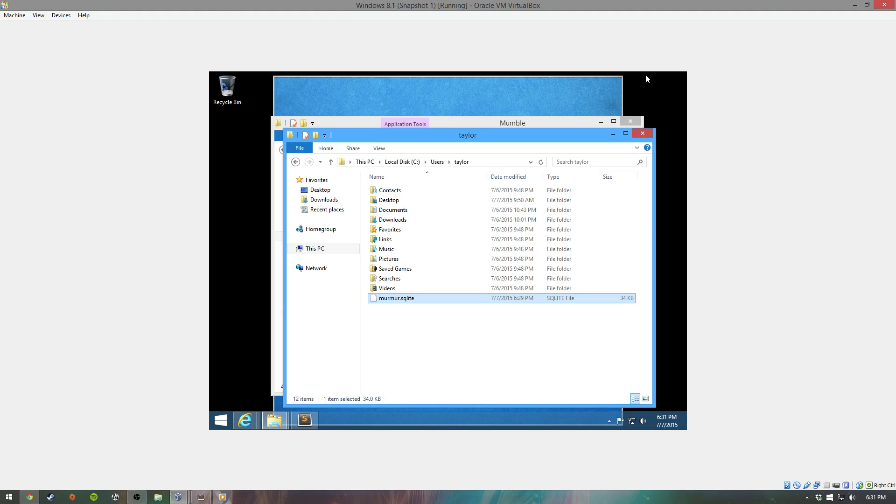
key(super)
text(linQPad 4)
key(Return)
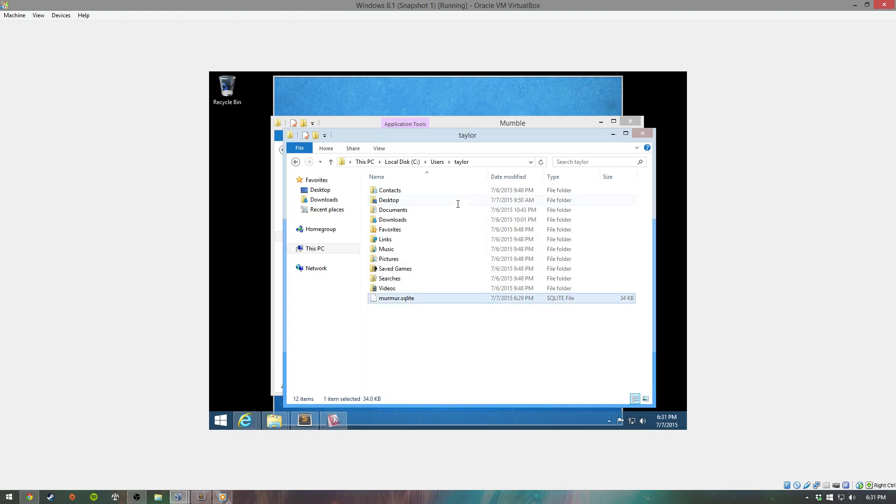
double_click(460, 88)
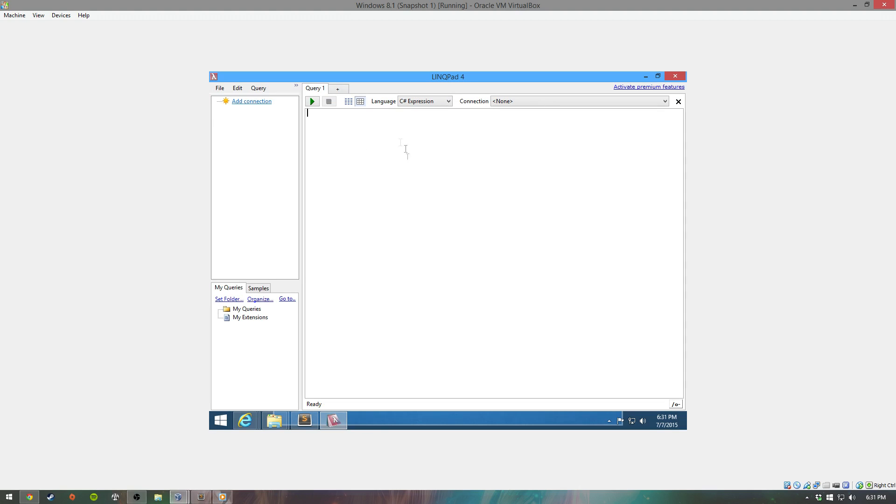
Step: Add a connection, browse the extra drivers list, and choose the IQ driver (Oracle, MySQL, SQLite)
click(251, 173)
click(241, 102)
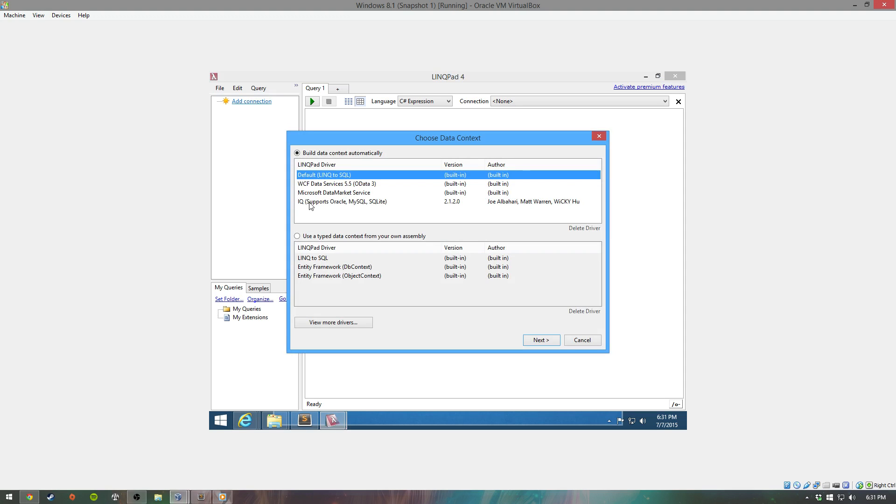
click(311, 204)
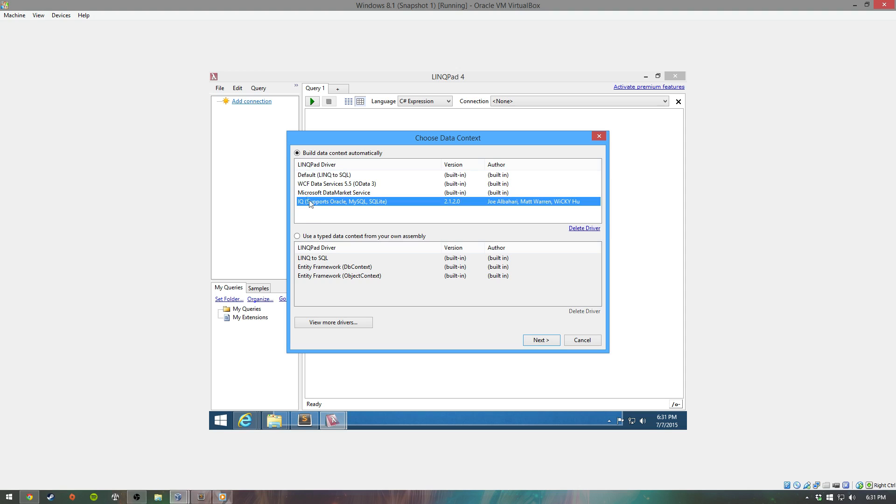
click(321, 322)
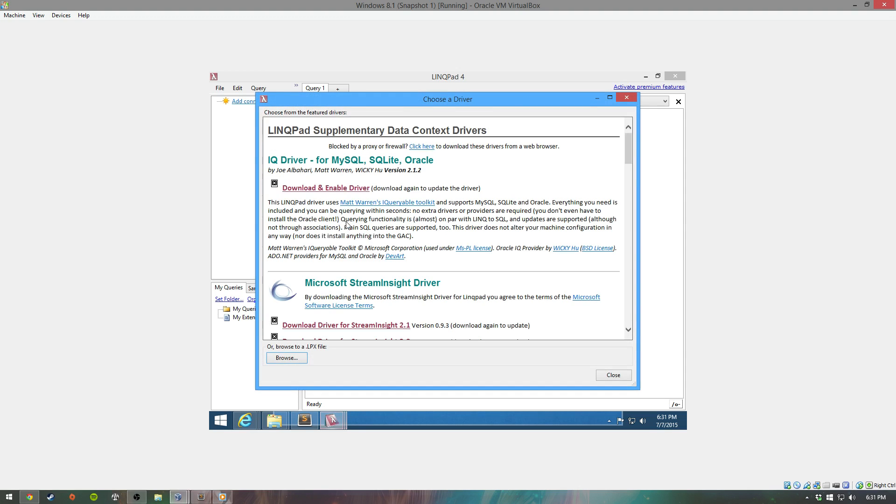
drag(628, 150, 627, 126)
click(607, 376)
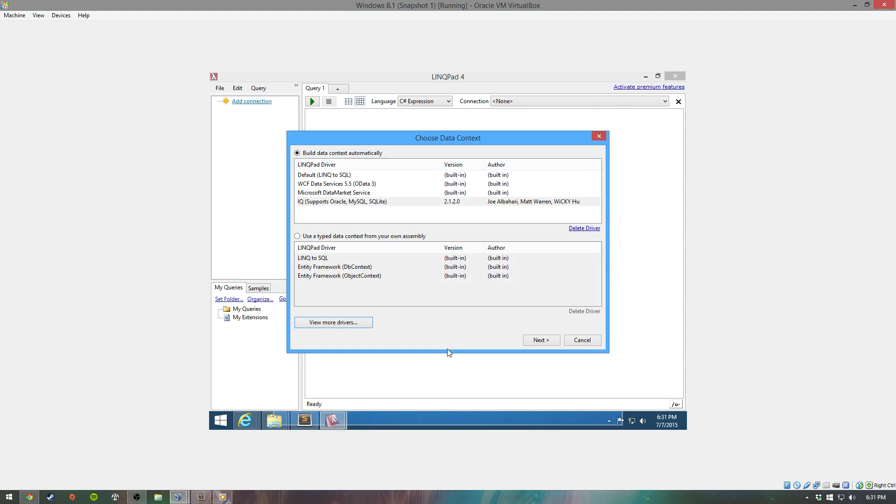
click(334, 202)
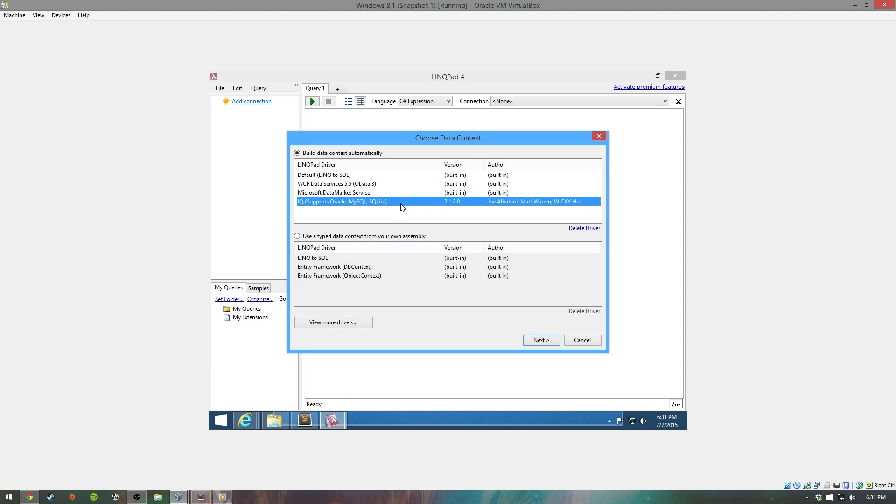
Step: Set the IQ connection provider to SQLite and choose murmur.sqlite as the database file
click(528, 342)
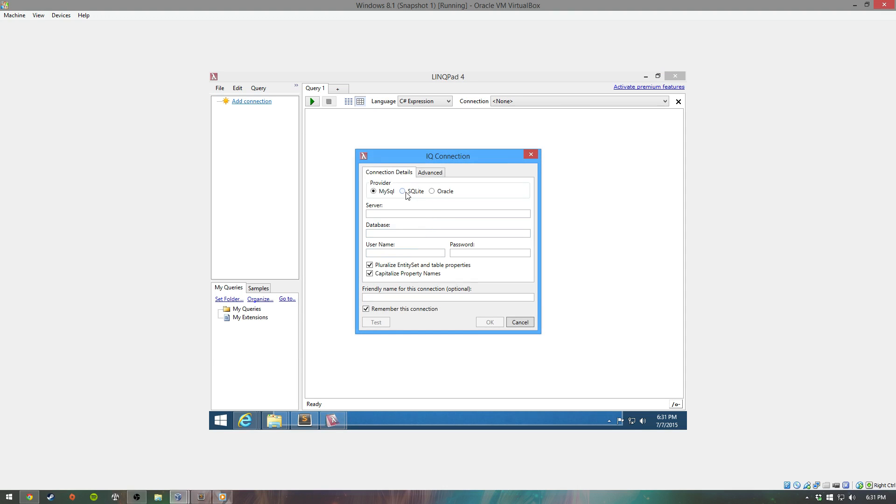
click(403, 192)
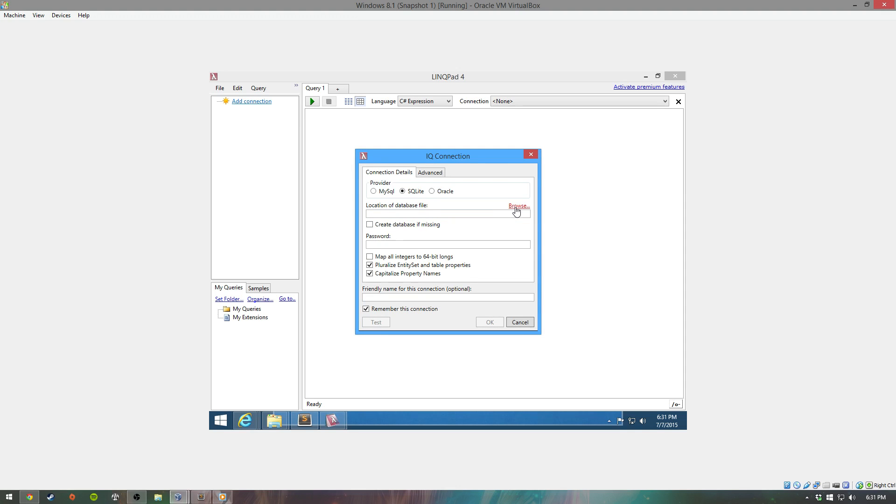
click(516, 209)
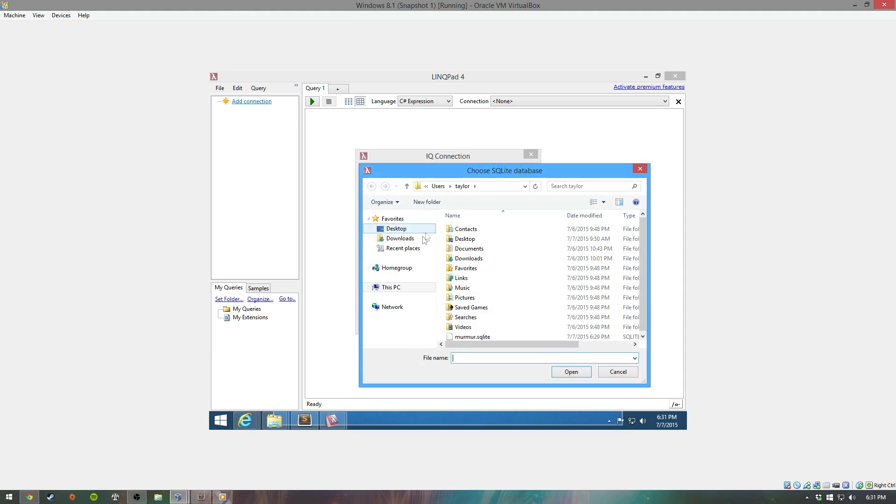
click(476, 337)
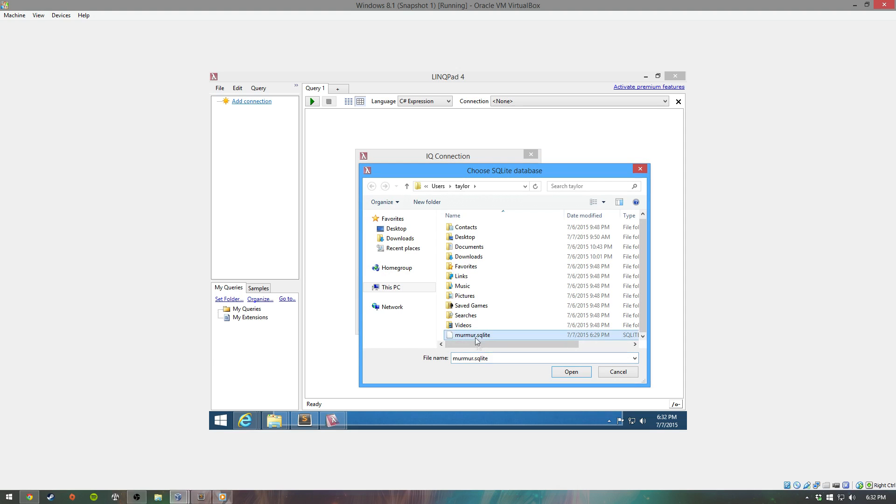
click(564, 373)
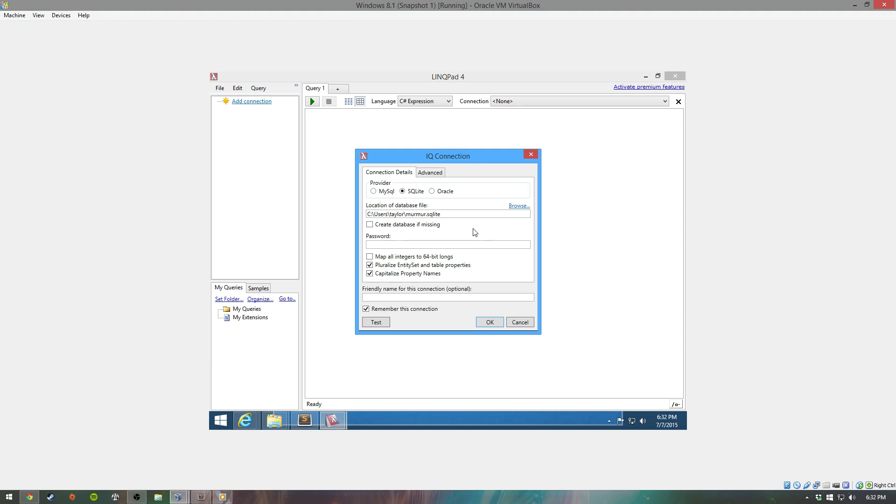
Step: Give the connection the friendly name 'Mumble' and save it
click(417, 300)
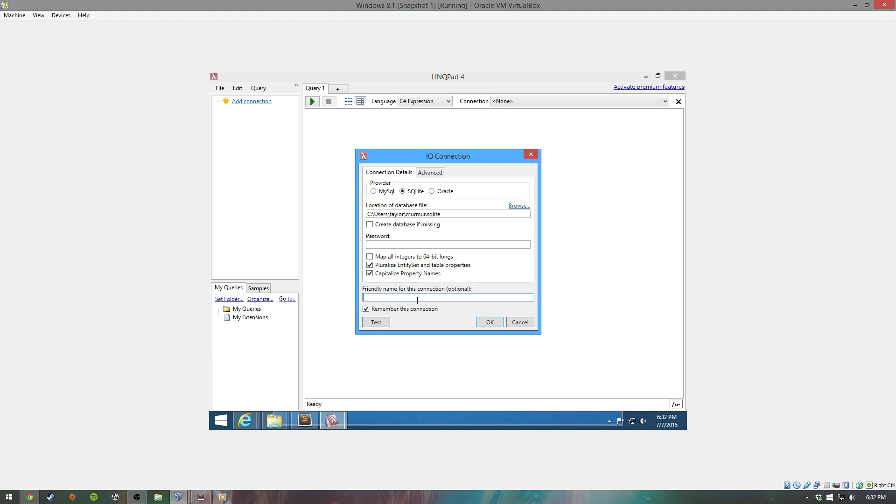
text(Mumble)
click(482, 322)
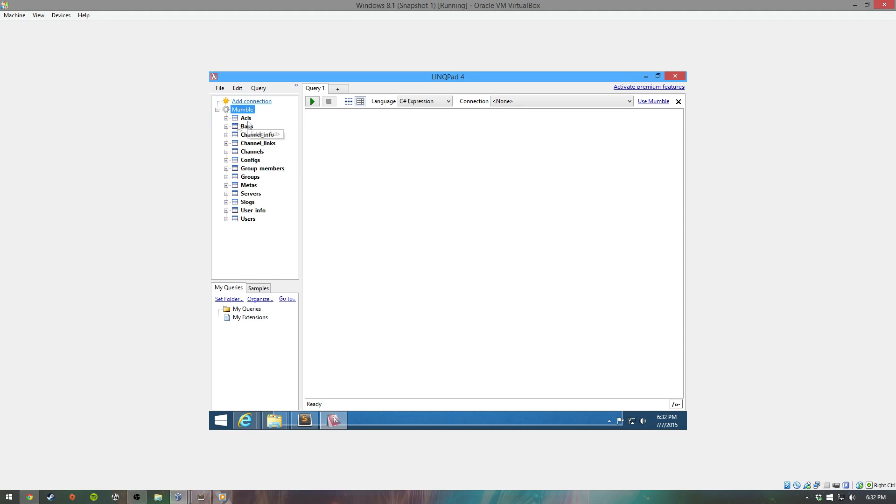
click(506, 103)
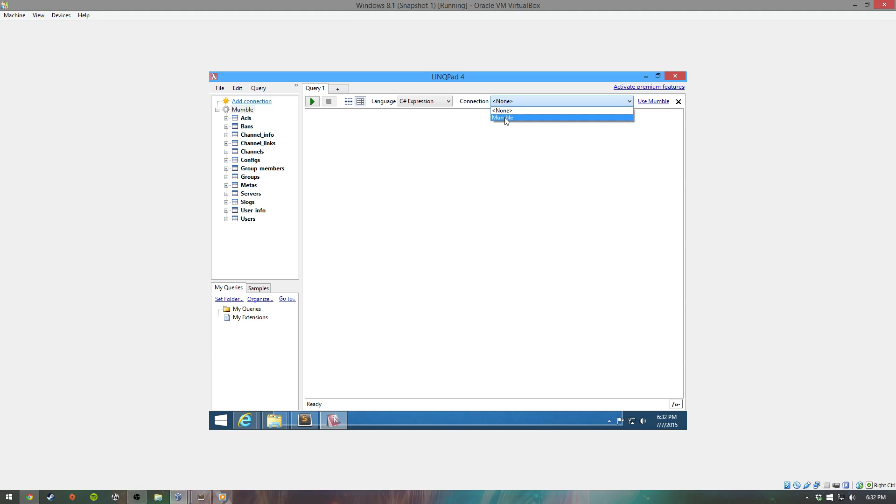
Step: Run 'select * from slog' in SQL against Mumble and widen the msg column
click(506, 118)
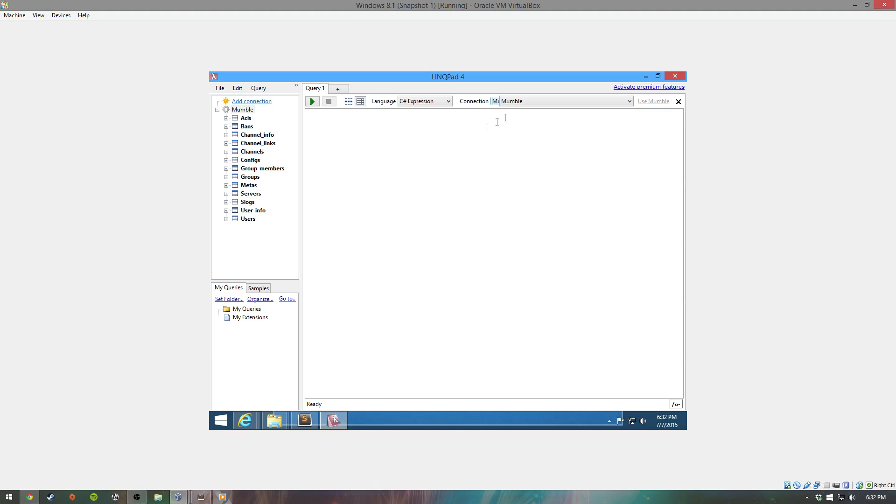
click(449, 102)
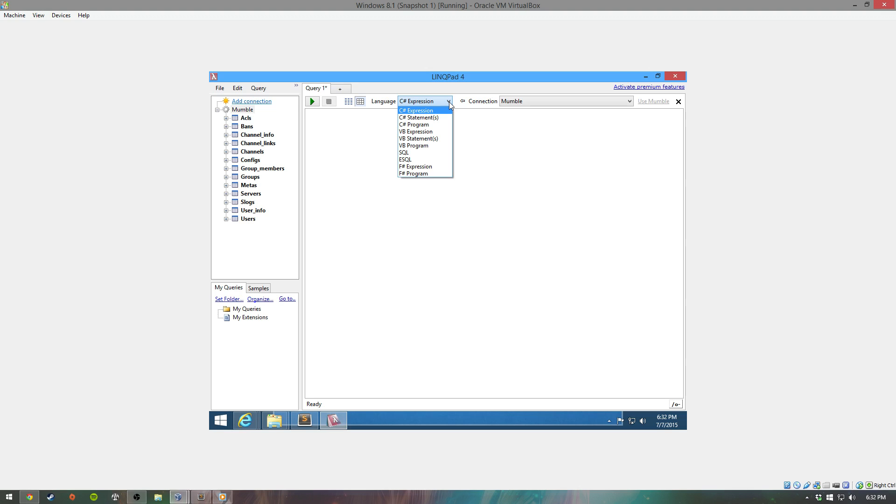
click(419, 152)
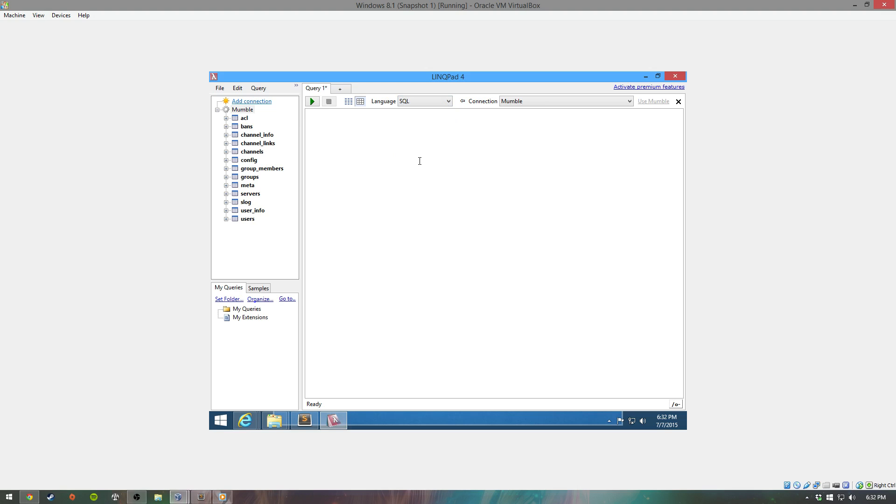
text(select * from slog)
key(F5)
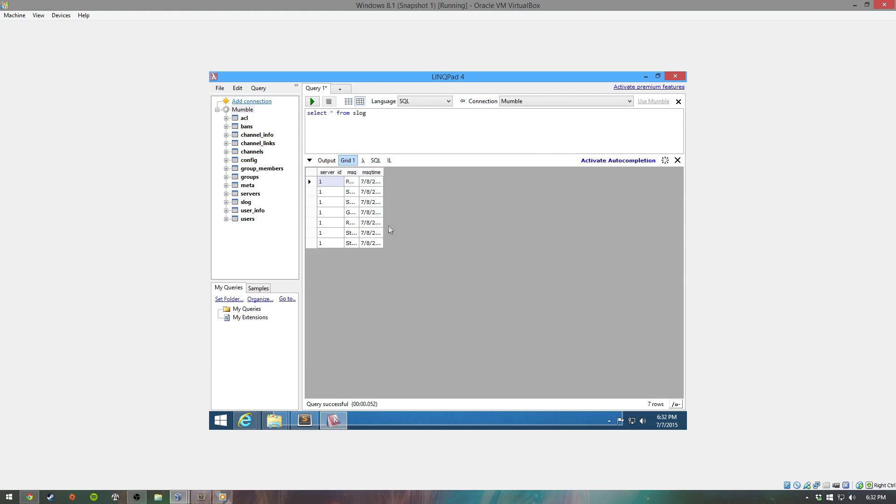
double_click(359, 172)
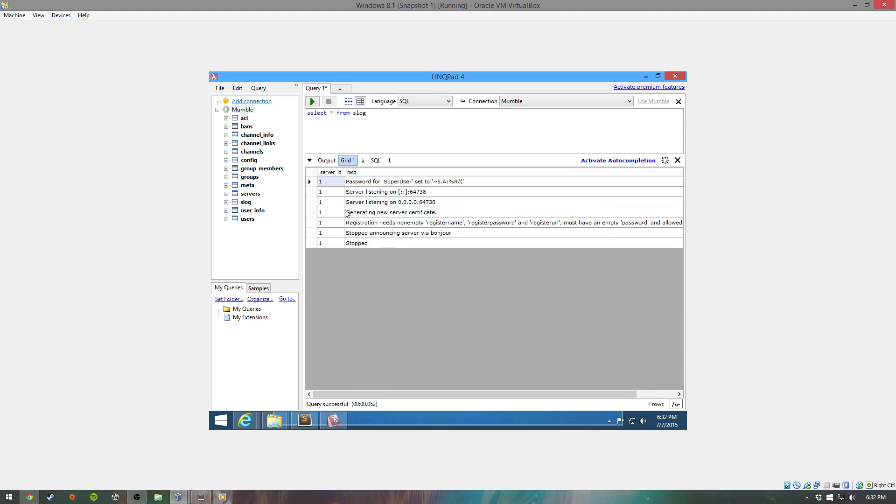
Step: Review the Results settings in Edit > Preferences, then start a new empty query
click(235, 89)
click(248, 299)
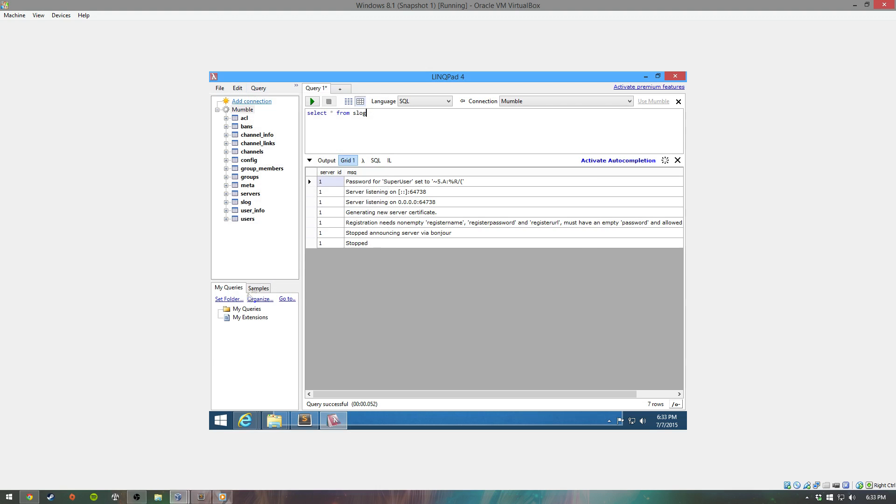
click(365, 128)
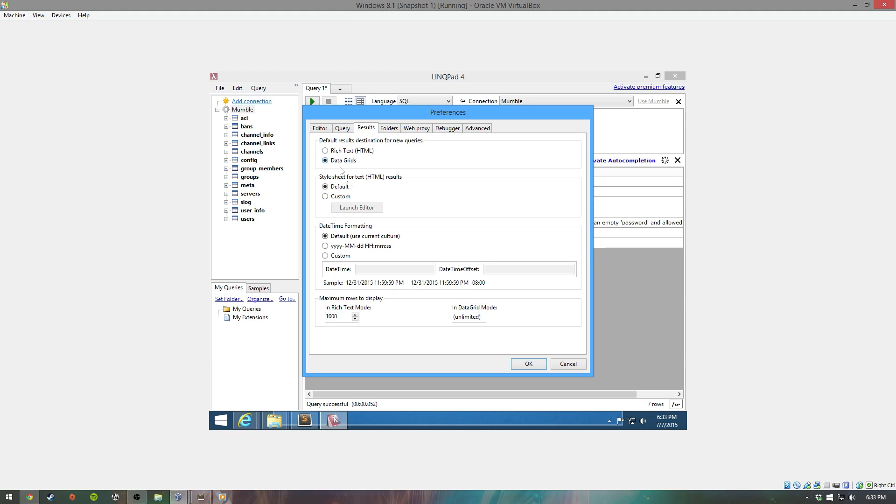
click(528, 364)
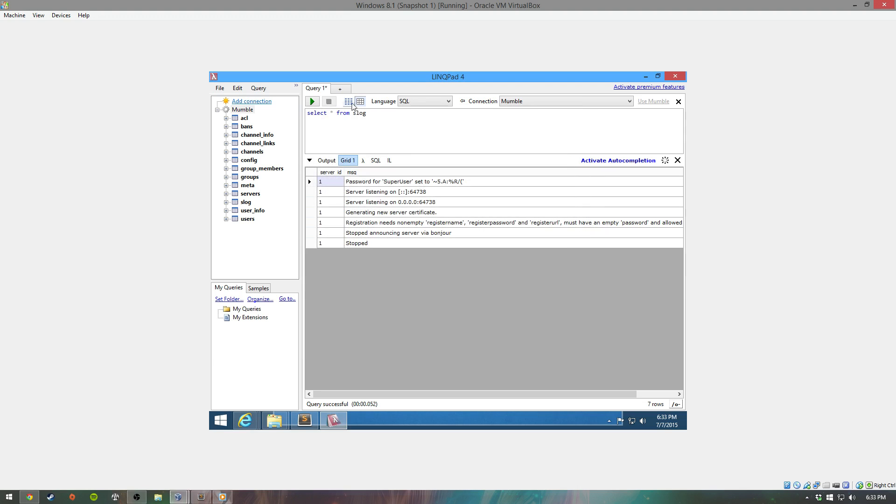
click(343, 88)
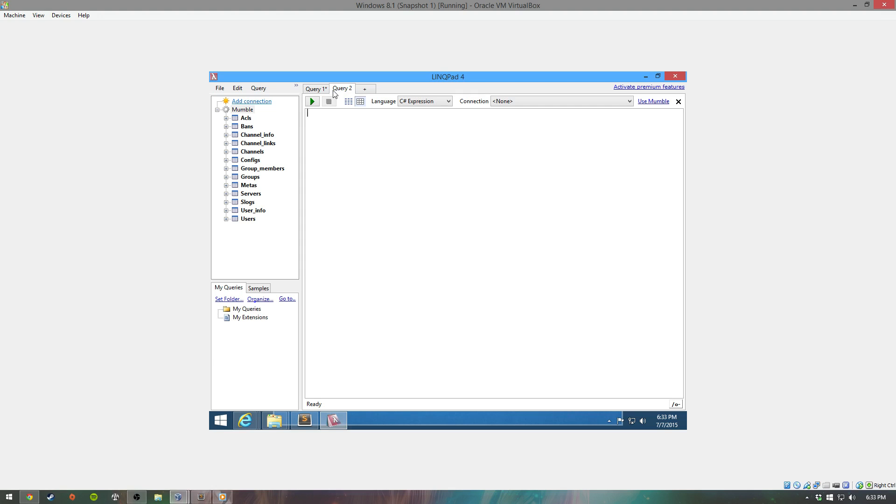
Step: Revisit Query 1, check the hidden tray icons, and connect Query 2 to Mumble
click(325, 92)
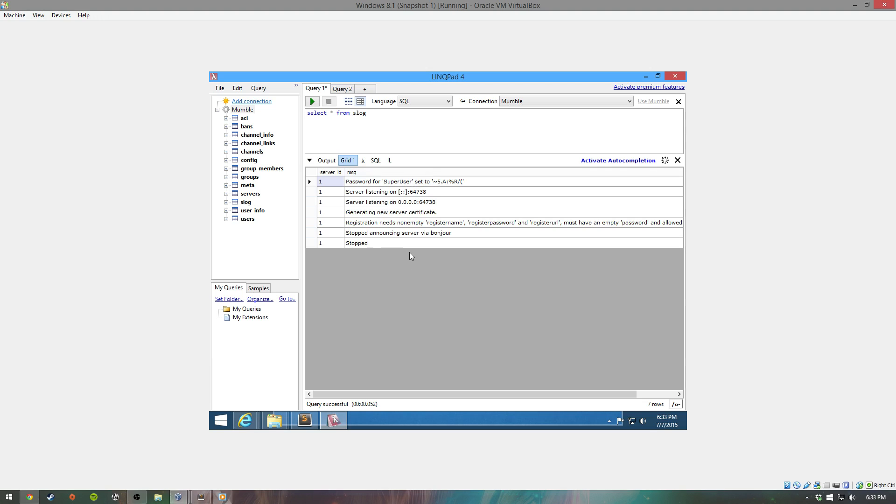
click(609, 420)
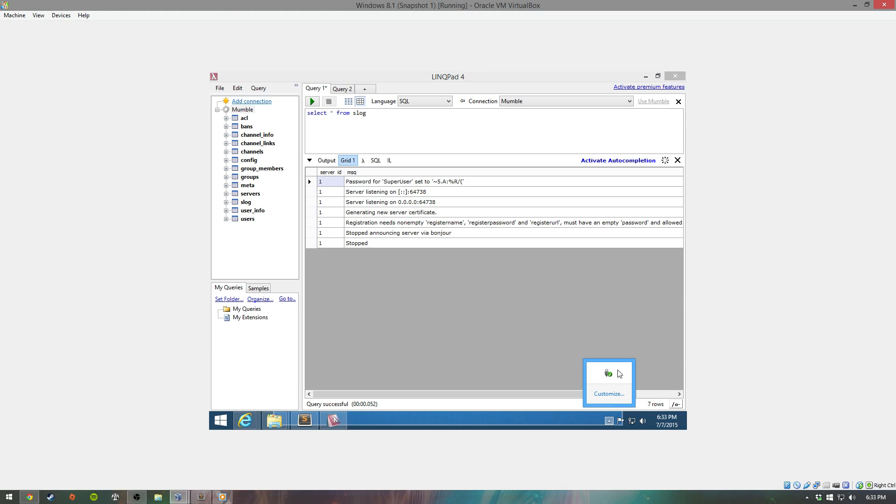
click(590, 301)
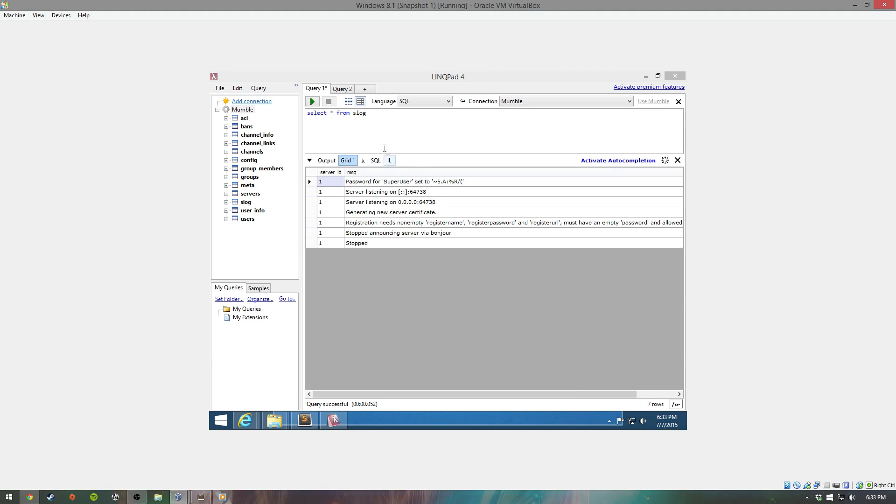
click(348, 93)
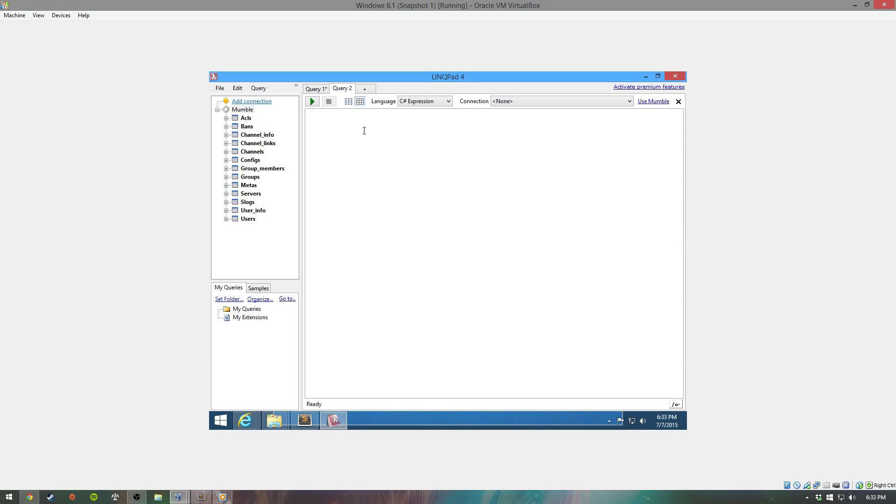
click(502, 102)
click(499, 119)
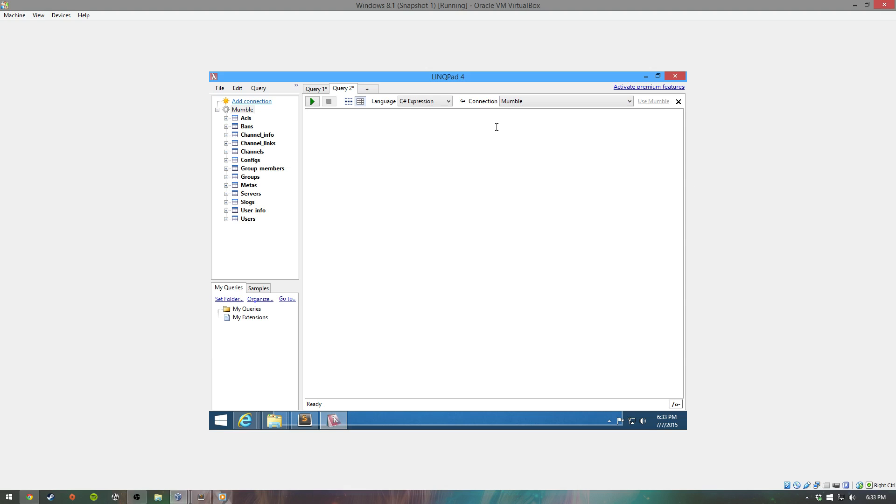
Step: Run 'select * from servers' in SQL, fixing the missing 'from' keyword
text(select * servers)
key(F5)
click(348, 139)
text(from)
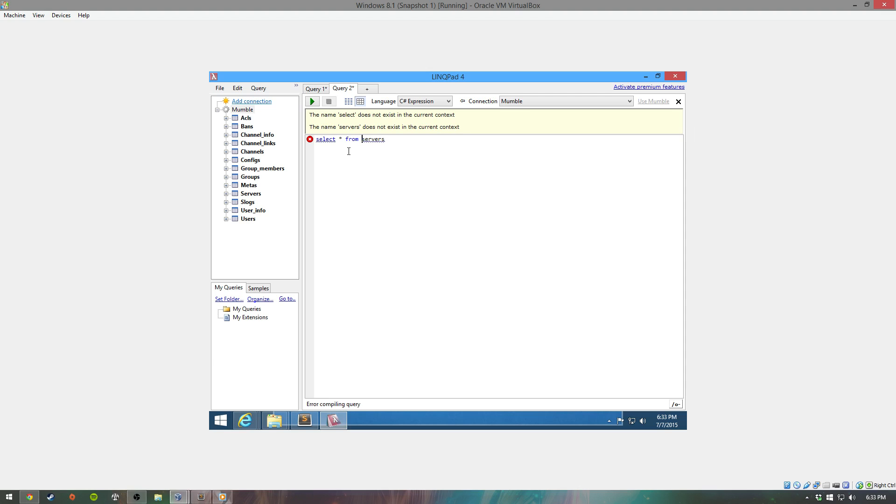
click(429, 101)
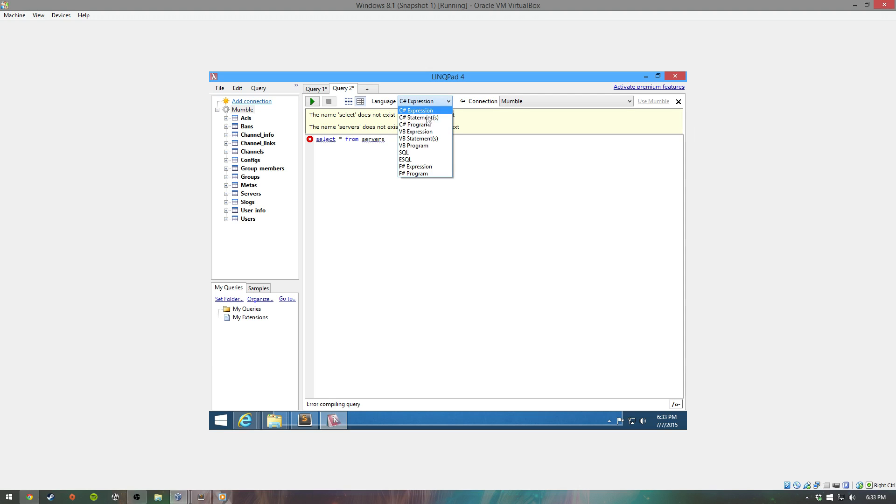
click(417, 153)
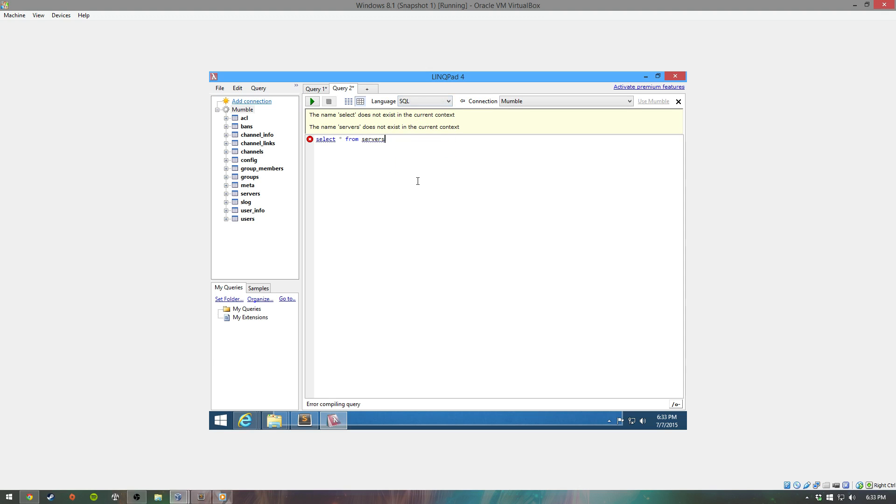
key(F5)
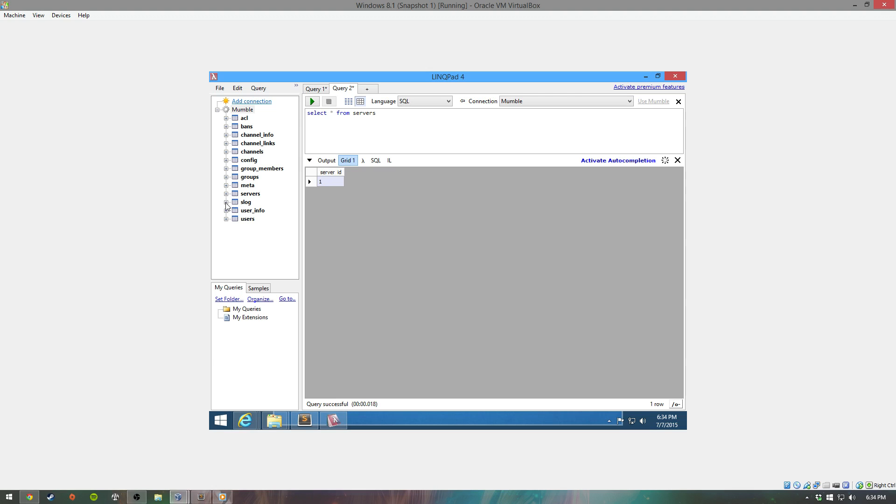
Step: Review the slog results, then minimize LINQPad and the taylor folder window
click(315, 89)
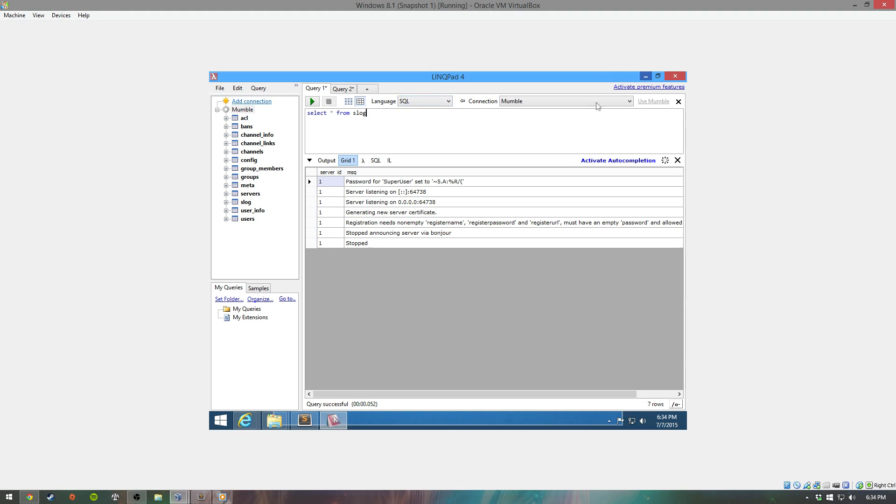
drag(371, 391, 428, 397)
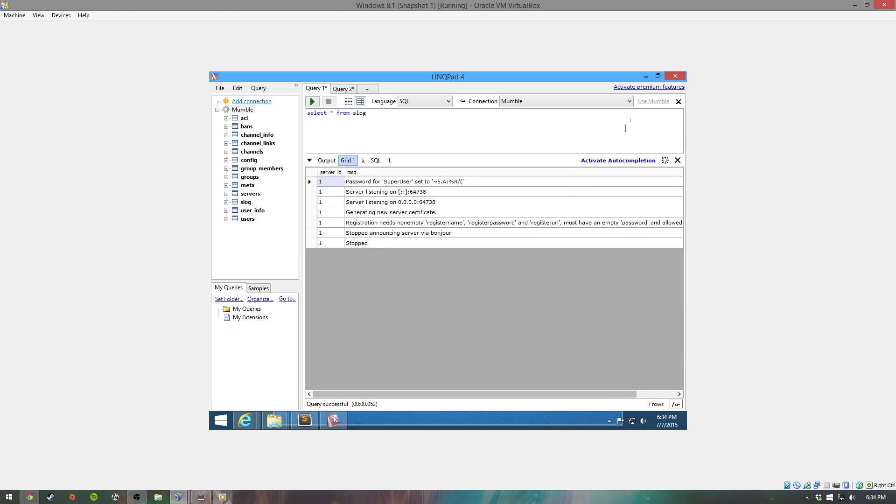
click(645, 77)
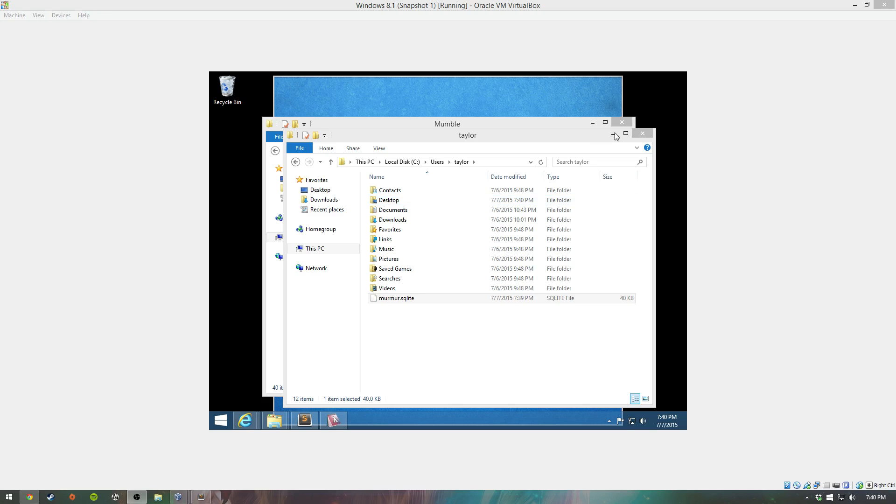
click(613, 134)
Step: Open the ChangeSuperuserPass-editfirst batch file in Notepad for editing
click(591, 124)
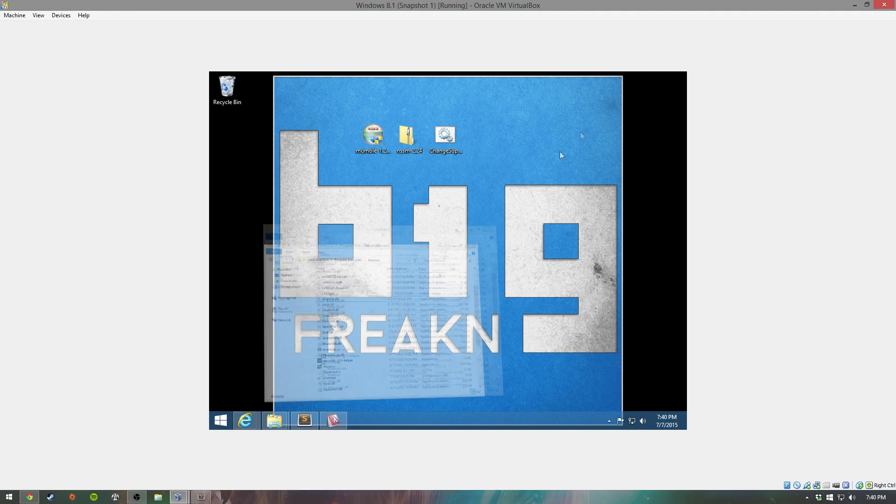
right_click(446, 136)
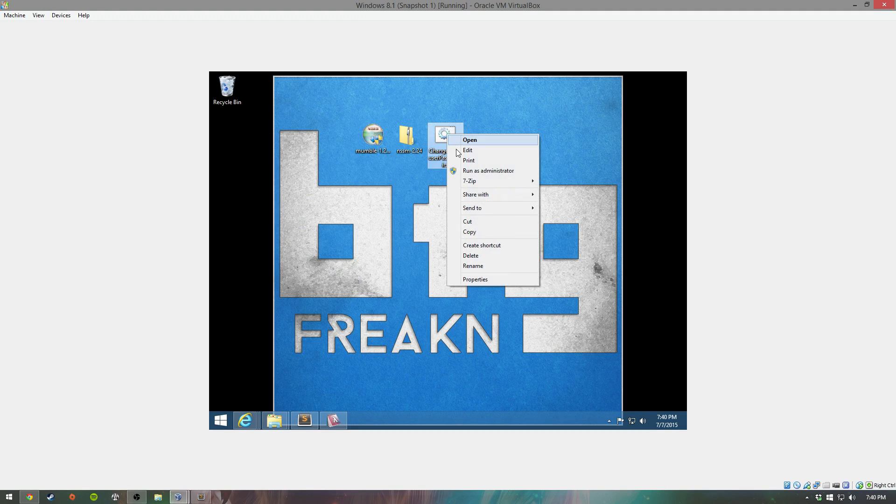
click(471, 148)
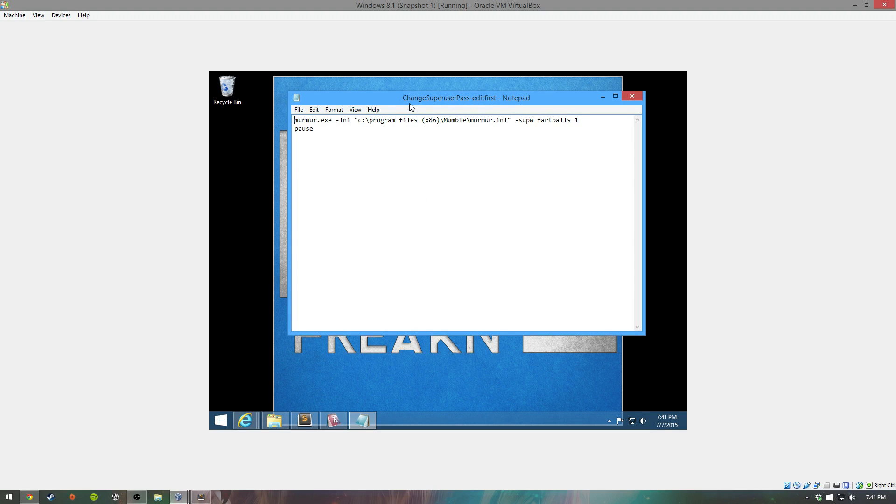
drag(410, 104, 404, 98)
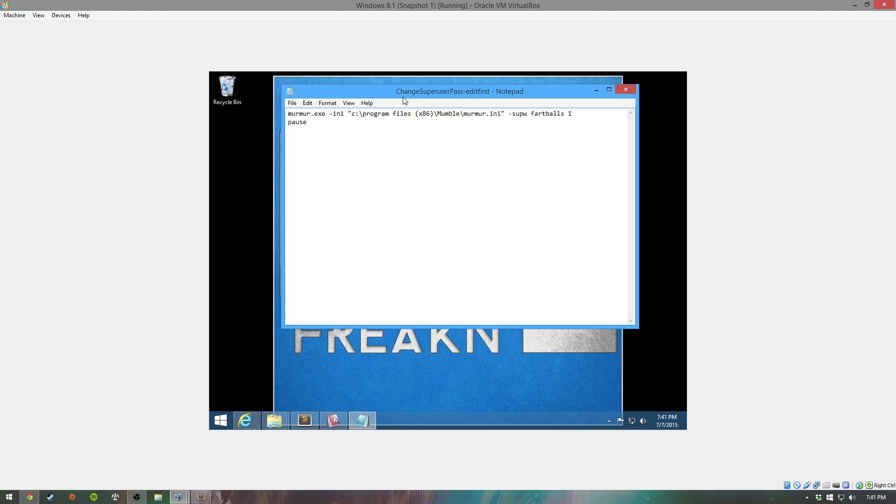
Step: Start a blank Notepad from Run and copy the batch file's two-line command into it
key(super+r)
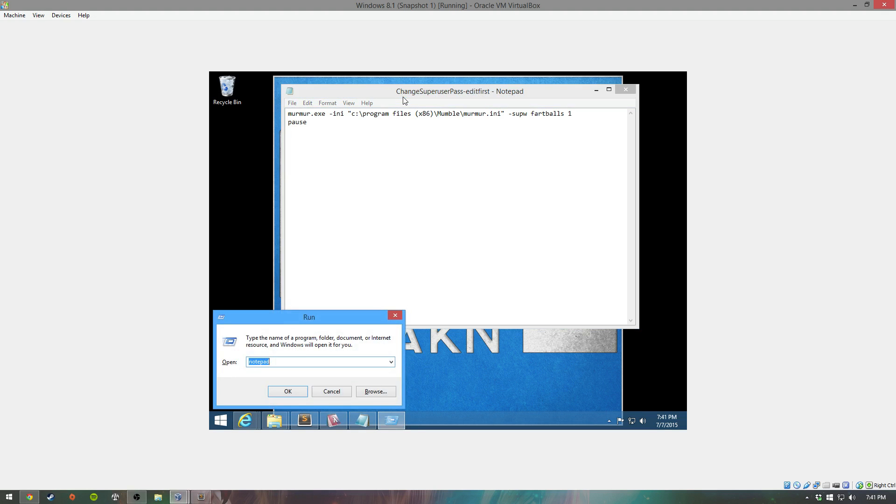
text(notepad)
key(Return)
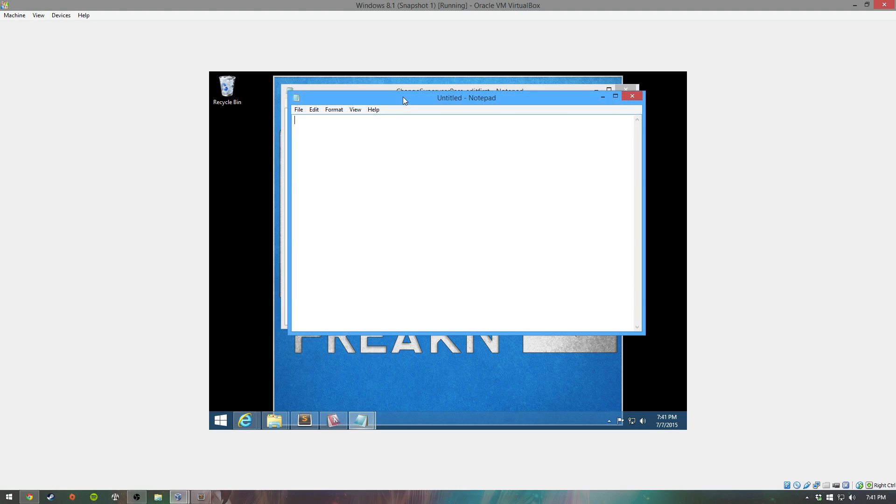
drag(402, 97, 390, 133)
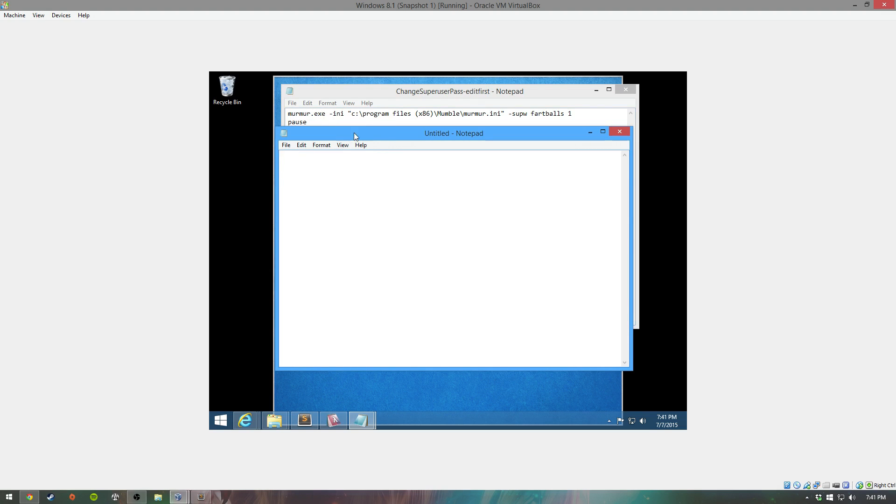
drag(359, 135, 356, 140)
drag(574, 114, 288, 117)
key(ctrl+a)
click(377, 339)
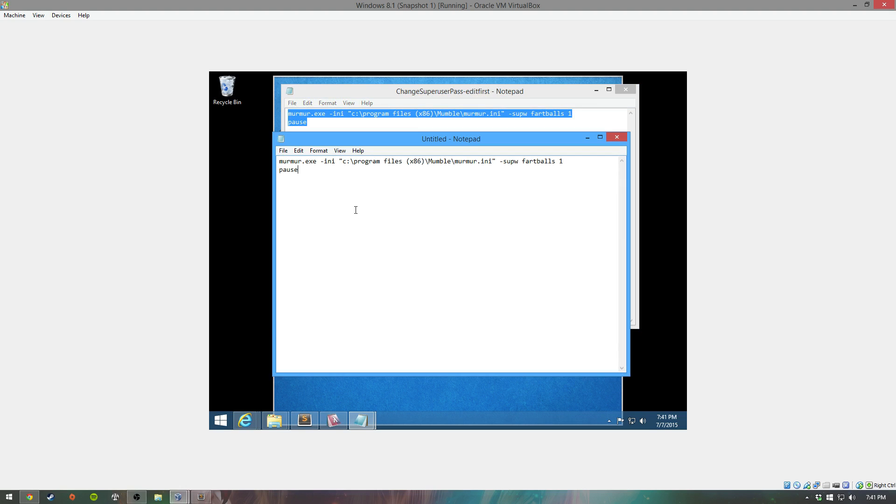
drag(280, 160, 316, 161)
Step: Highlight the command's murmur.exe, -ini option and quoted murmur.ini path
mouse_move(286, 416)
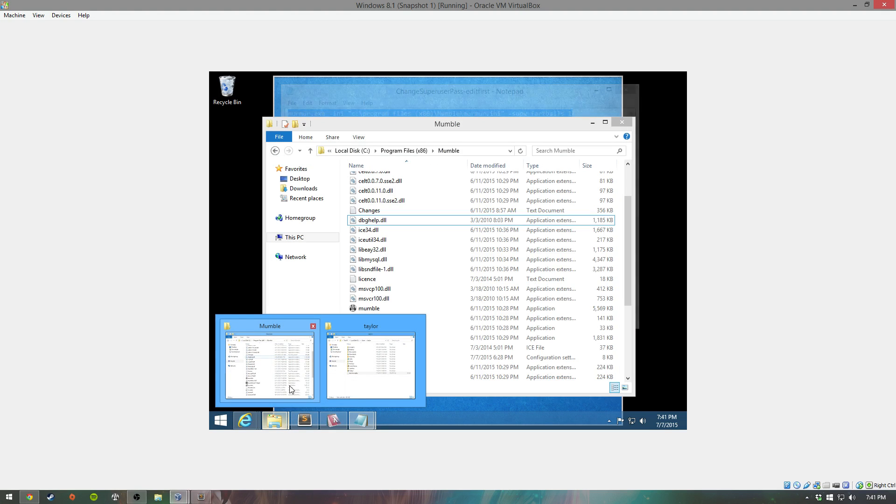
click(289, 386)
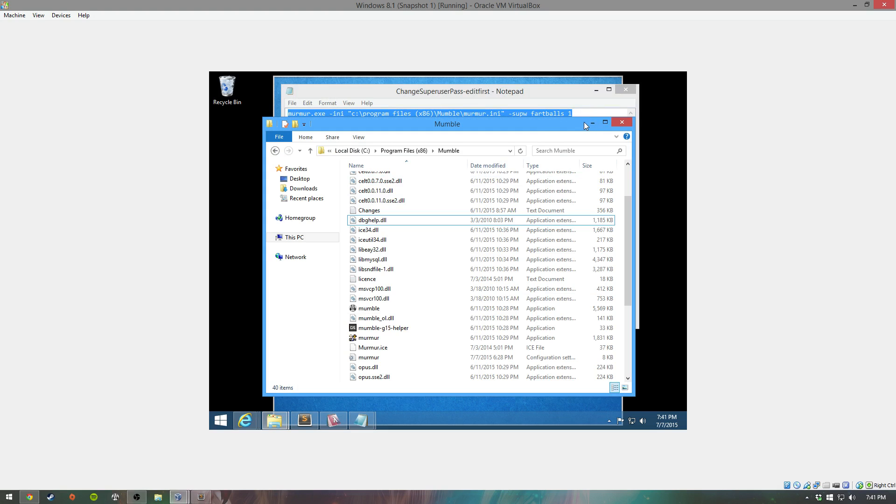
click(574, 94)
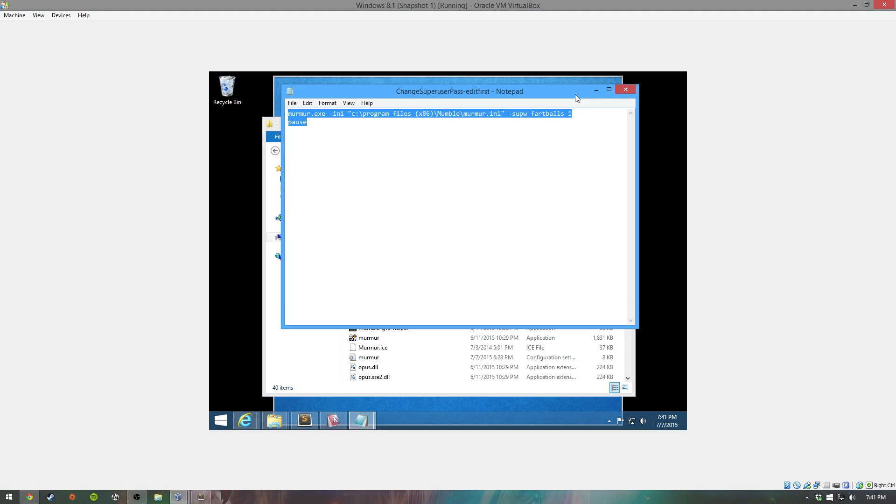
click(320, 115)
drag(325, 115, 285, 115)
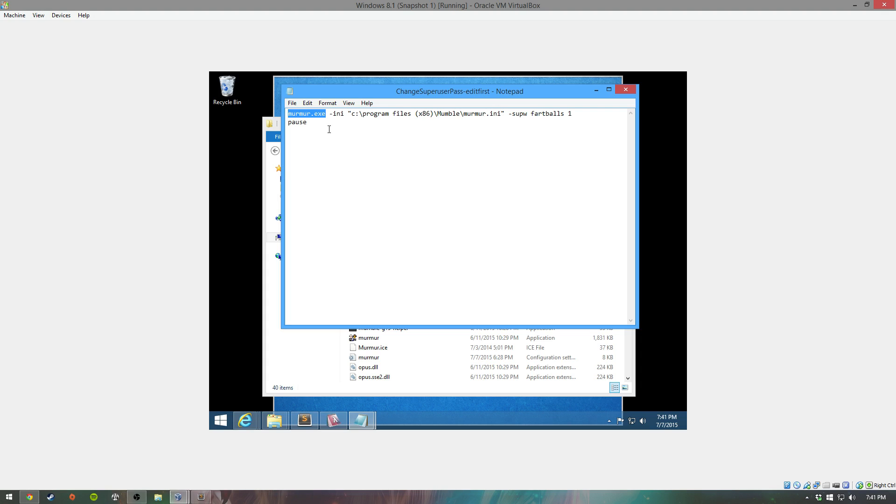
drag(329, 115, 345, 115)
drag(348, 115, 506, 112)
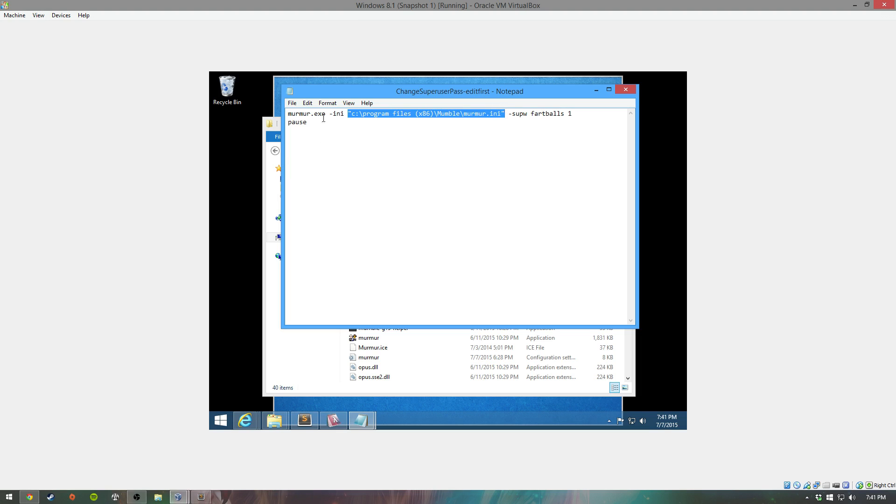
drag(325, 113, 286, 114)
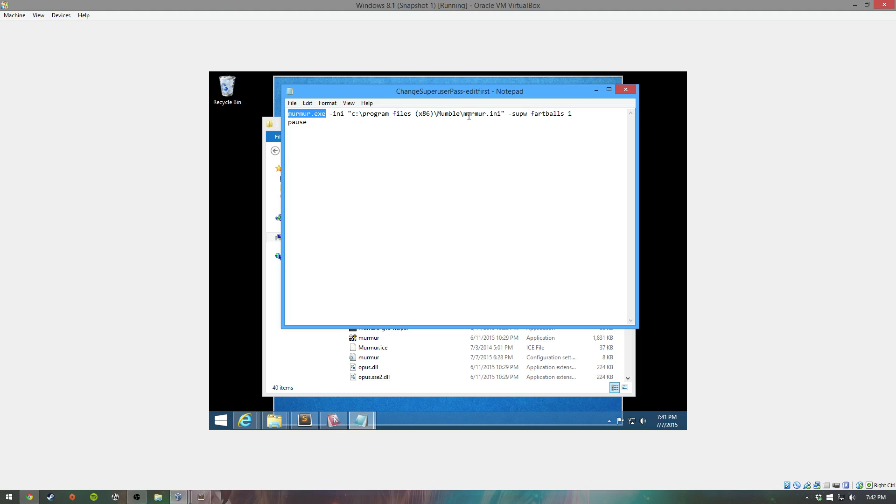
drag(464, 114, 501, 114)
click(360, 125)
Step: Highlight the -supw option, the new password argument and server id 1
drag(508, 115, 526, 118)
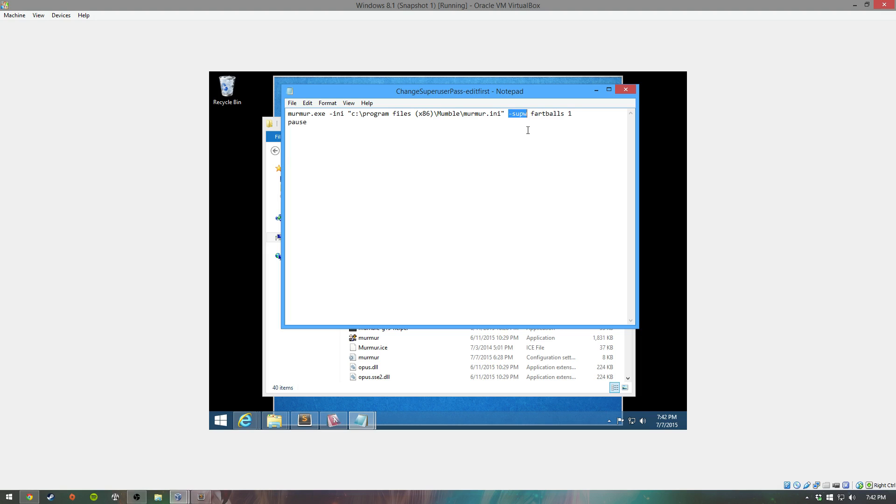
click(528, 129)
drag(532, 113, 564, 110)
click(558, 124)
drag(569, 113, 572, 112)
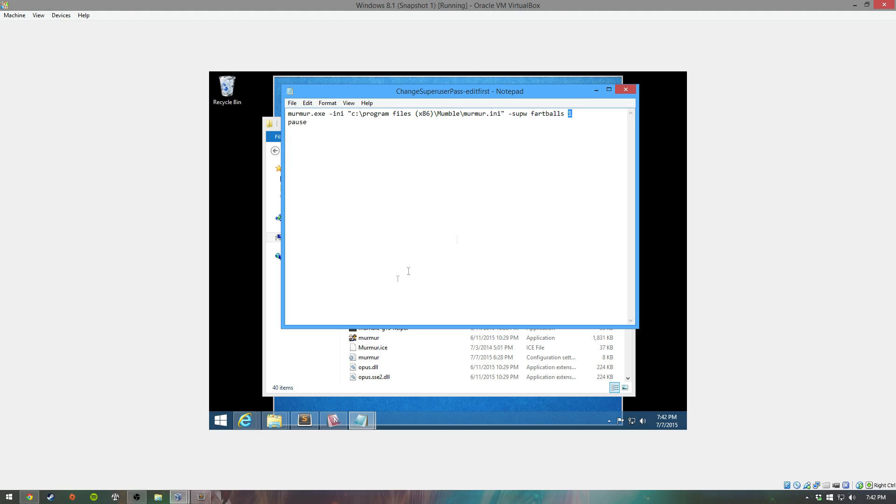
Step: Confirm server id 1 in the servers query, then point out the password and pause
click(333, 420)
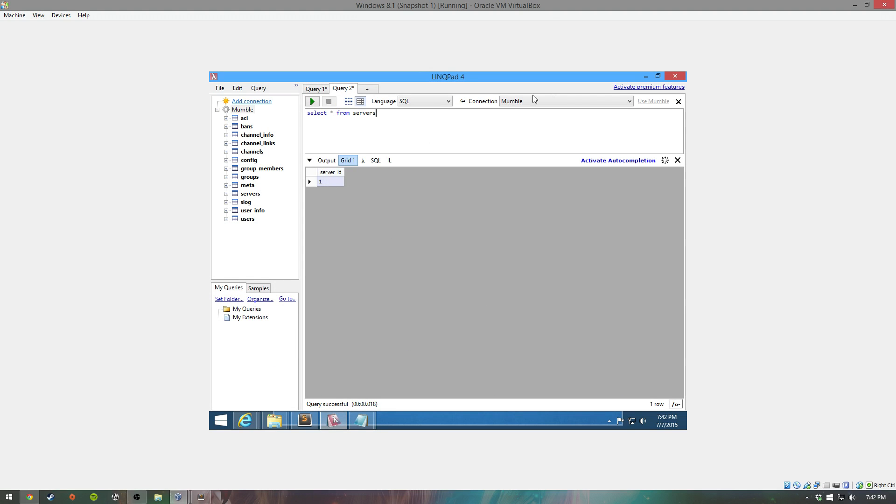
click(643, 80)
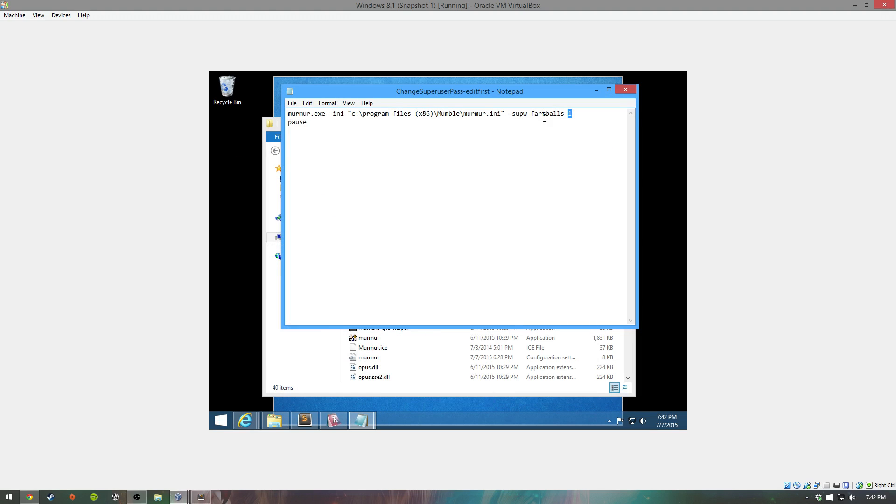
double_click(544, 114)
click(550, 127)
drag(564, 114, 533, 113)
click(344, 124)
double_click(313, 122)
click(313, 122)
click(361, 420)
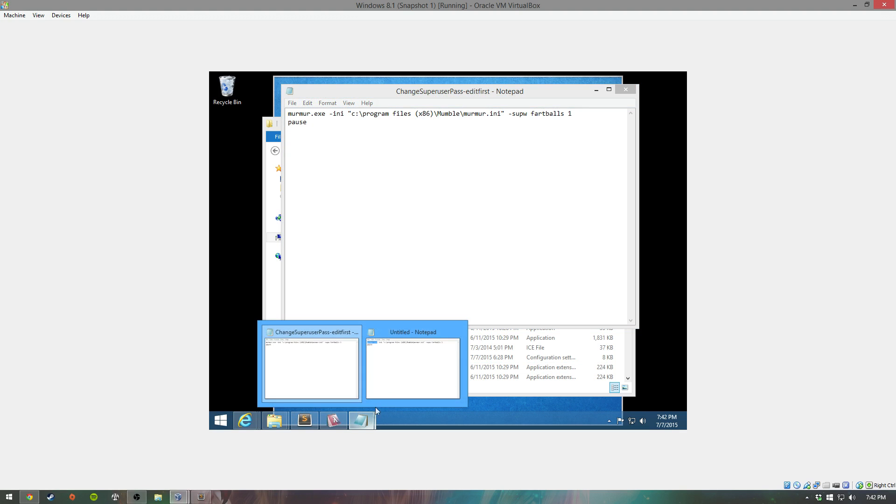
Step: Save the untitled copy as changePass.bat with type All Files, then close it
click(397, 380)
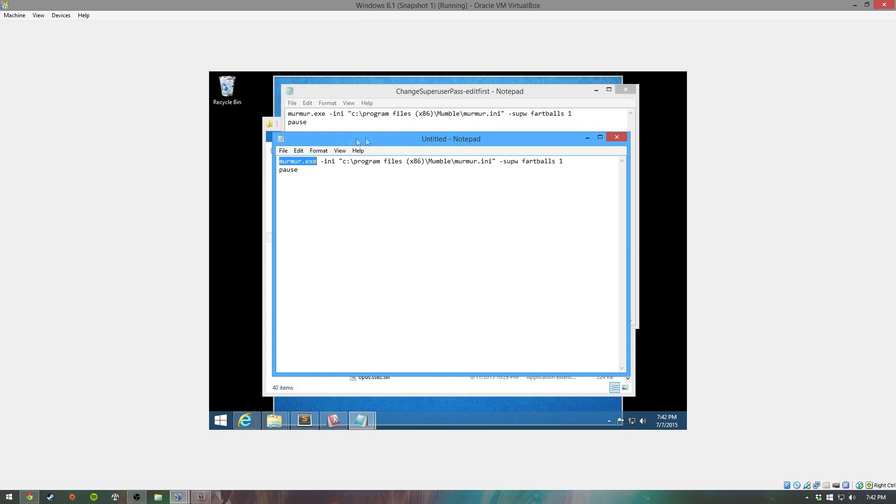
click(596, 90)
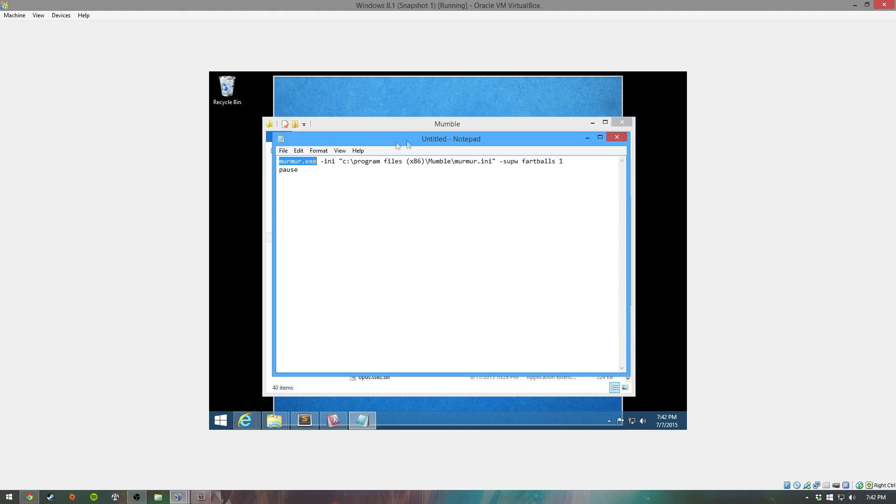
click(284, 150)
click(301, 192)
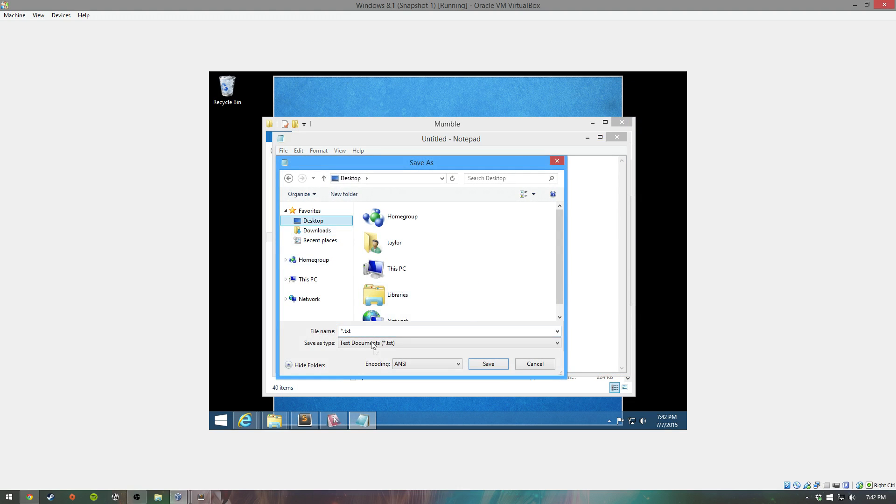
click(381, 344)
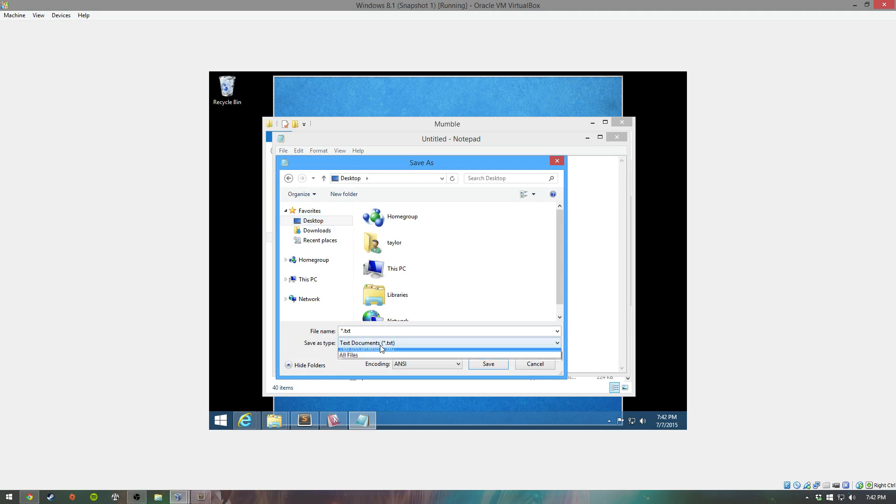
click(355, 356)
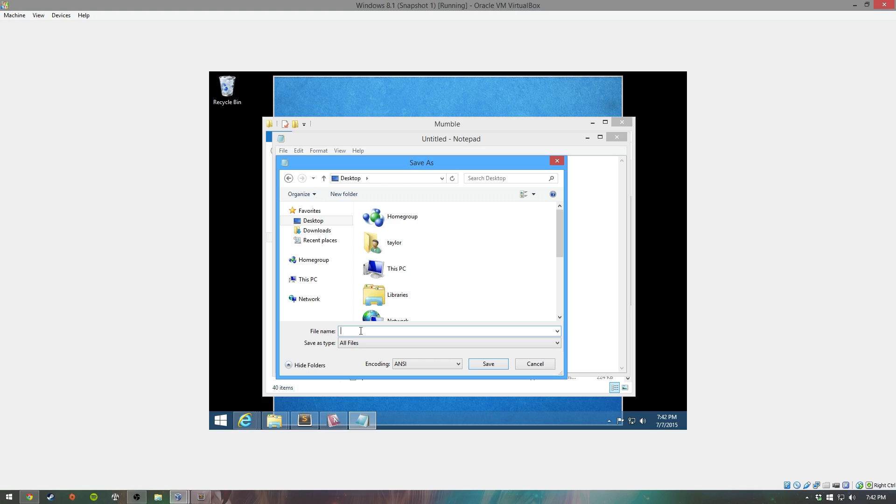
text(changePass.bat)
key(Return)
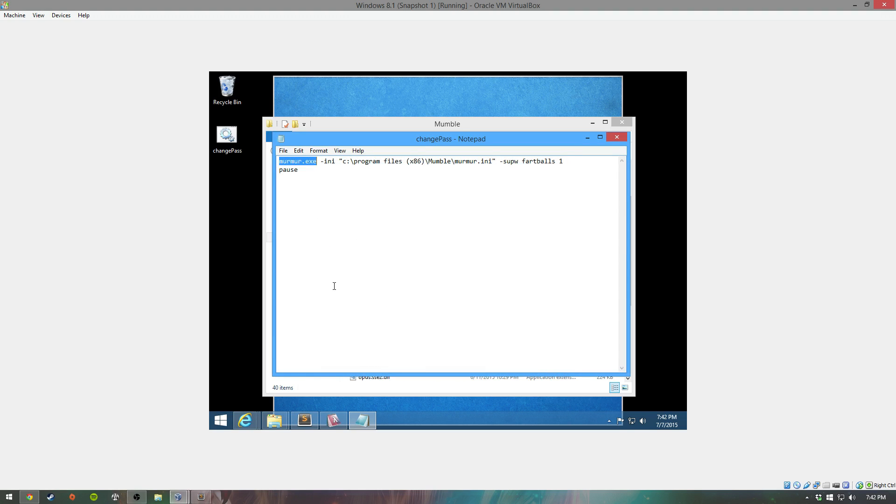
click(617, 138)
Step: Run changePass.bat from the desktop and close the failed command window
click(214, 134)
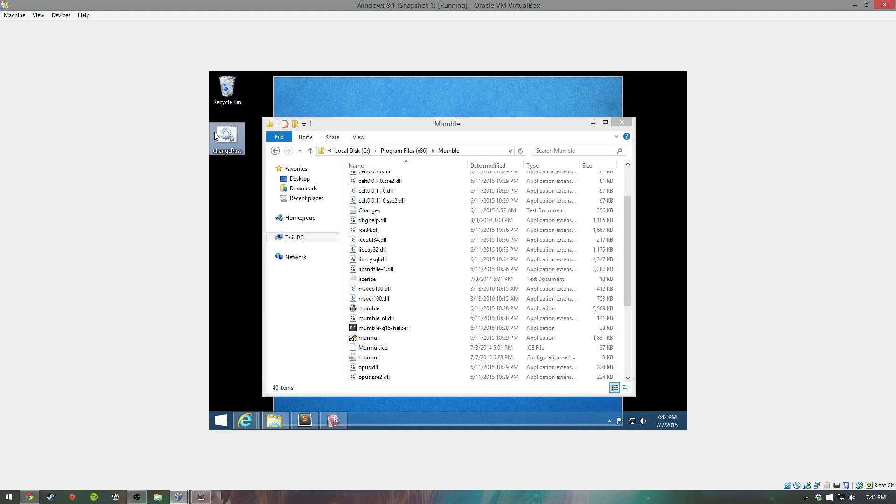
double_click(215, 134)
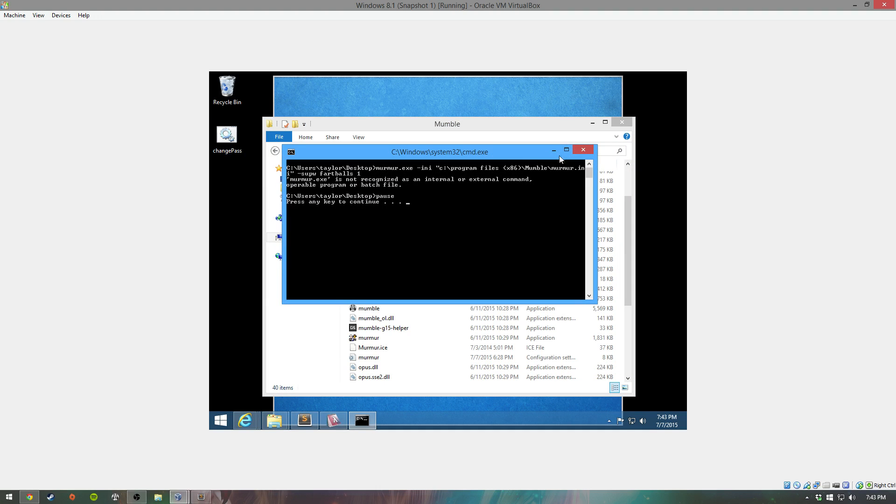
click(582, 150)
Step: Move ChangeSuperuserPass-editfirst into the Mumble folder, run it, and acknowledge the SuperUser password confirmation
drag(467, 124, 490, 236)
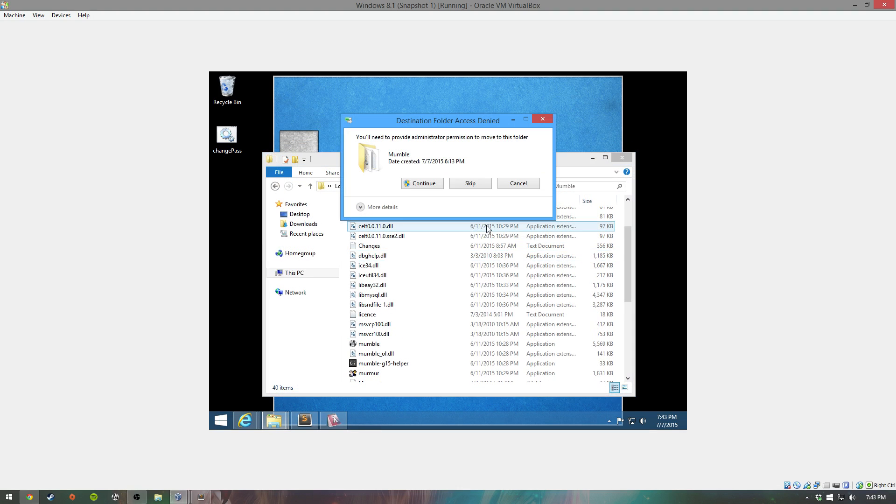
click(422, 183)
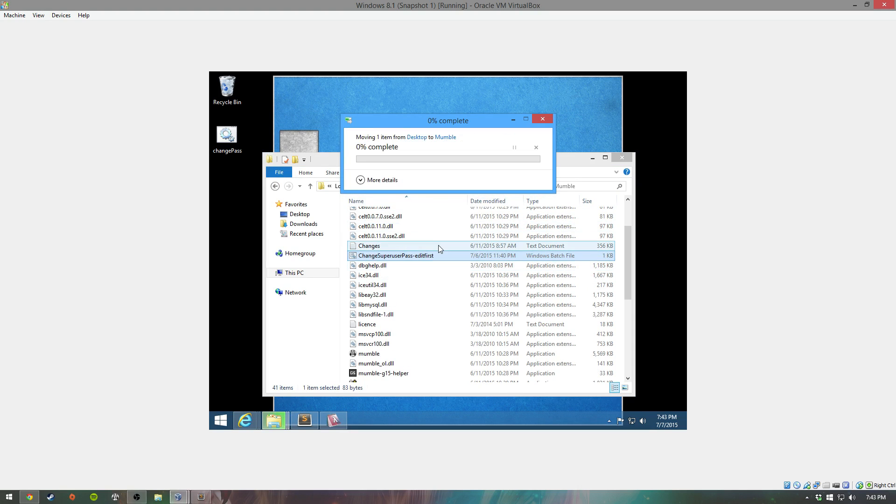
click(413, 265)
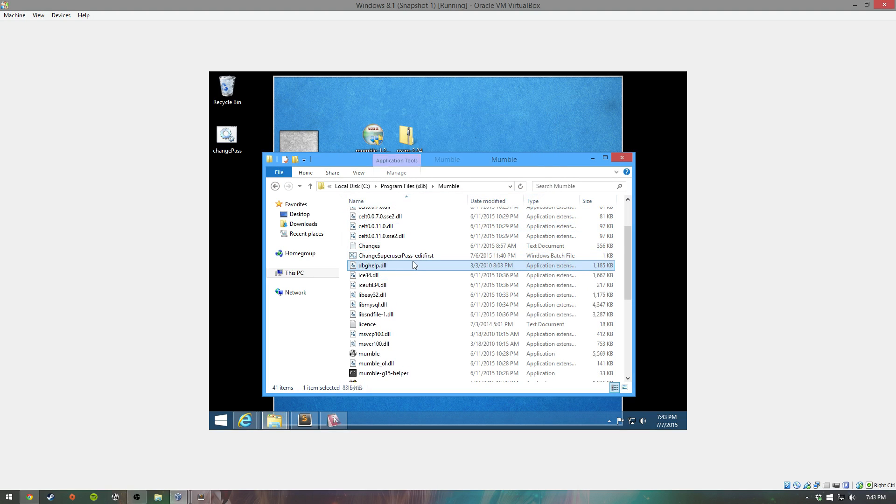
double_click(414, 257)
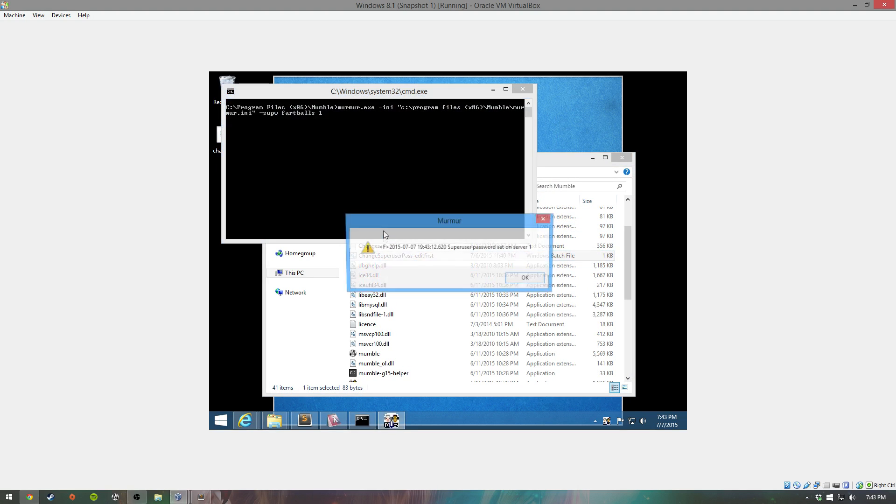
drag(456, 227, 427, 172)
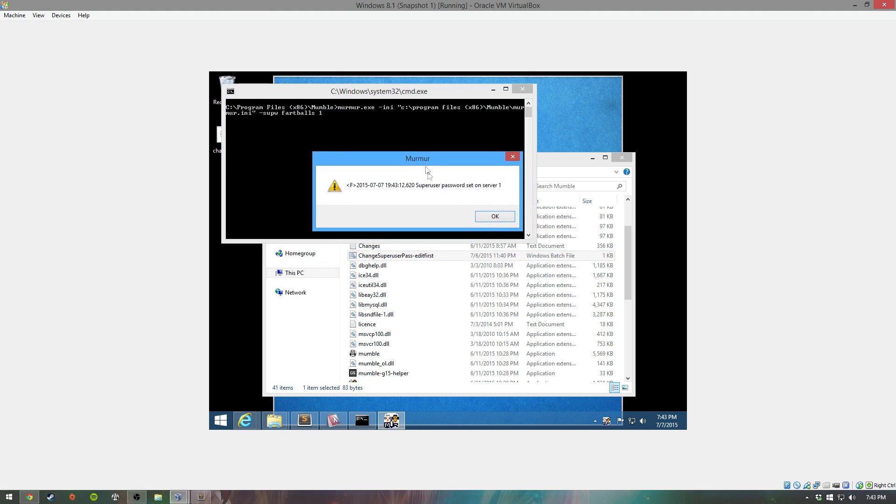
click(478, 217)
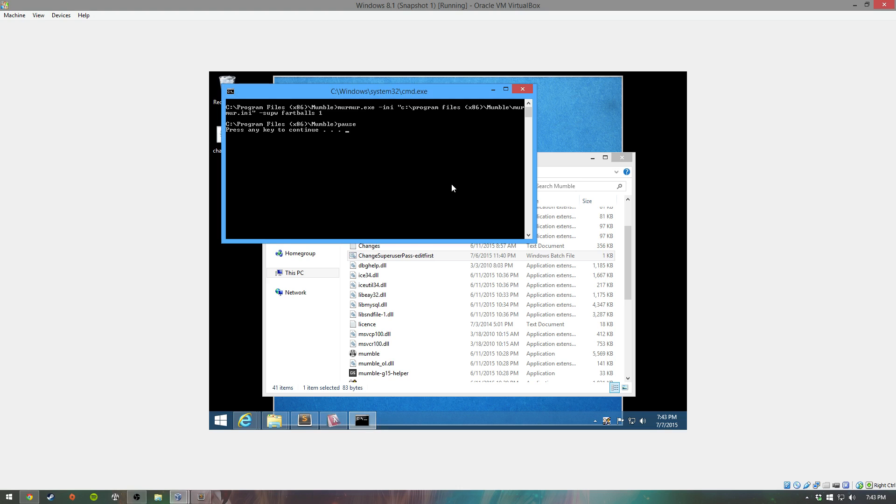
key(Return)
click(592, 159)
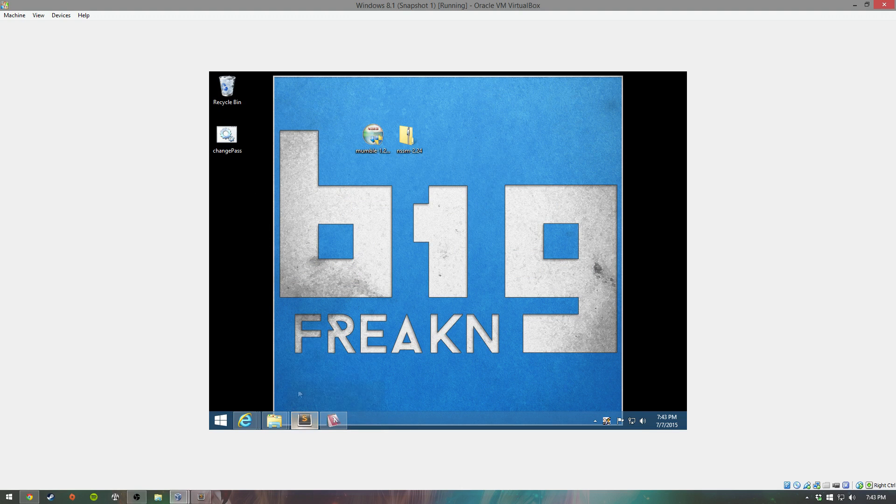
Step: Show Sublime Text 2's tab with the noted password, then minimize the editor
click(304, 420)
double_click(329, 105)
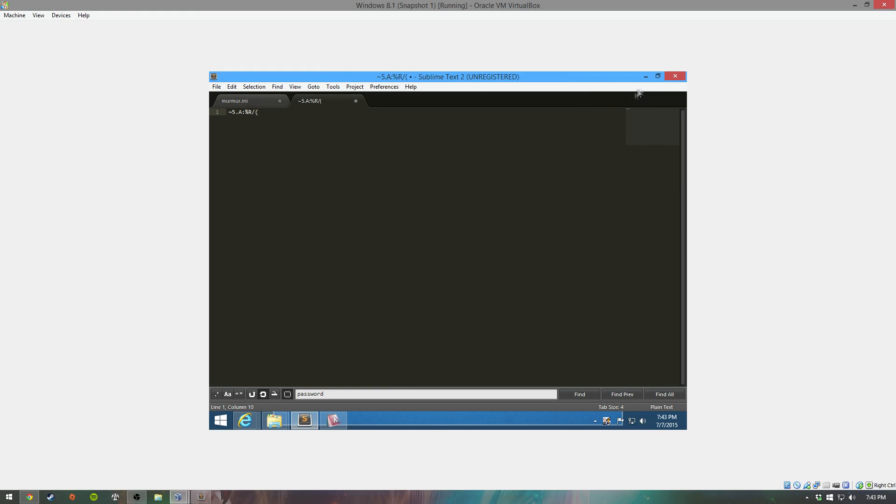
click(645, 77)
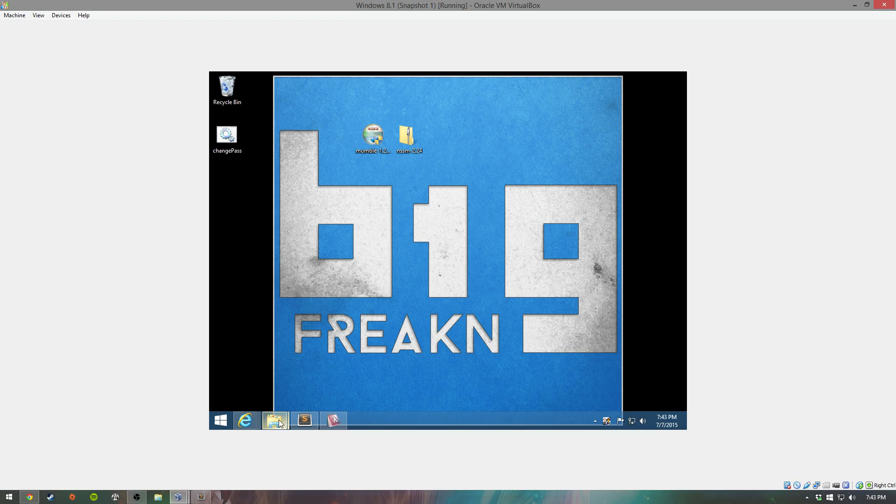
Step: Close the taylor folder window and bring the Mumble program folder back up
mouse_move(280, 423)
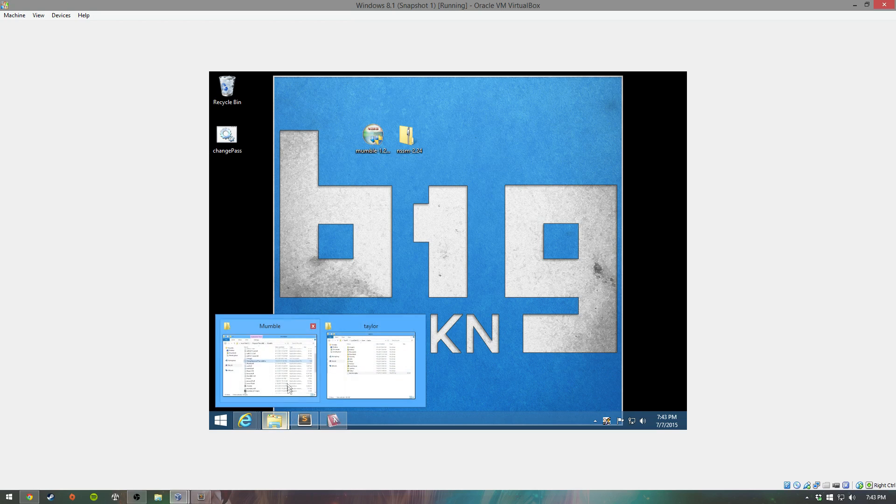
mouse_move(293, 375)
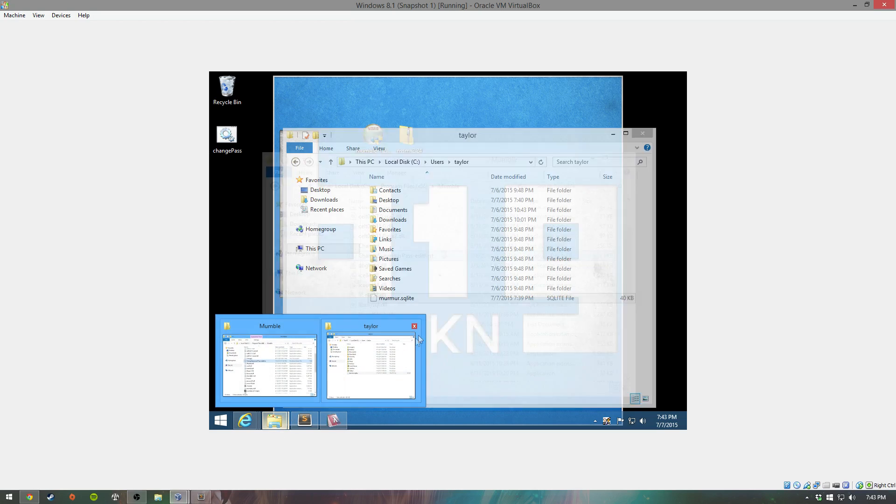
click(413, 326)
click(302, 357)
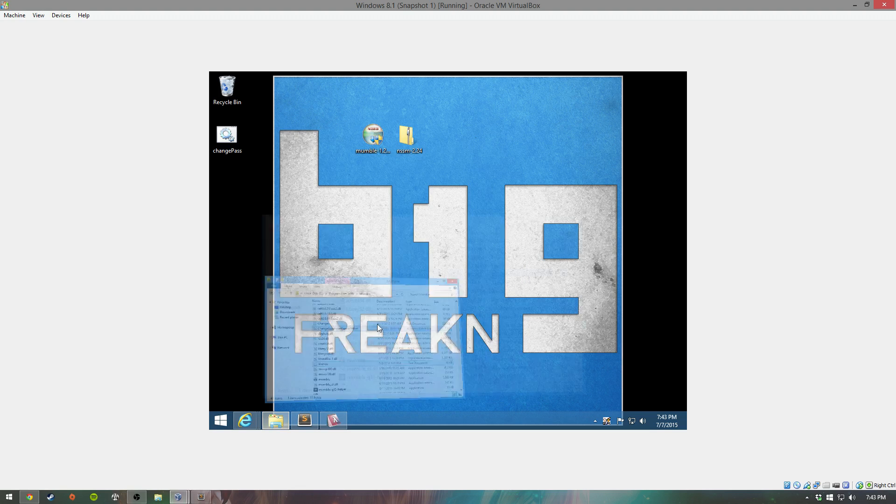
drag(491, 160, 490, 136)
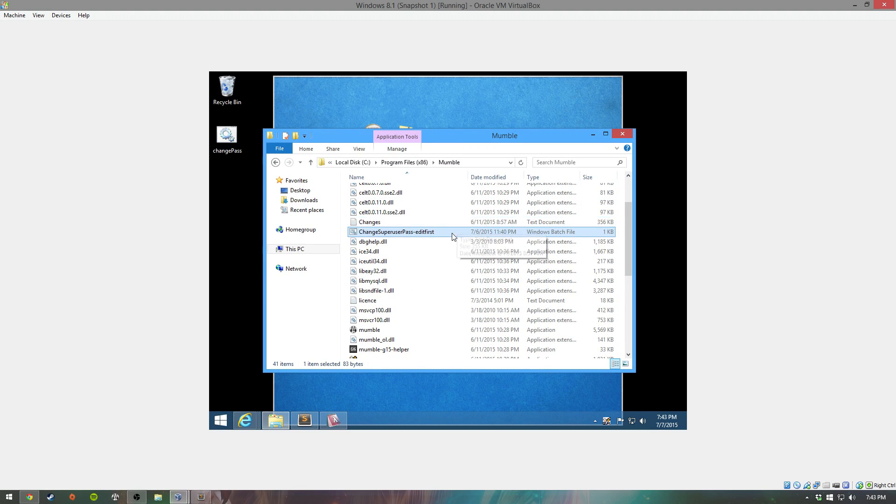
Step: Drag mumble.exe onto the desktop as a shortcut, minimize Explorer, and position the shortcut
scroll(378, 280, down, 2)
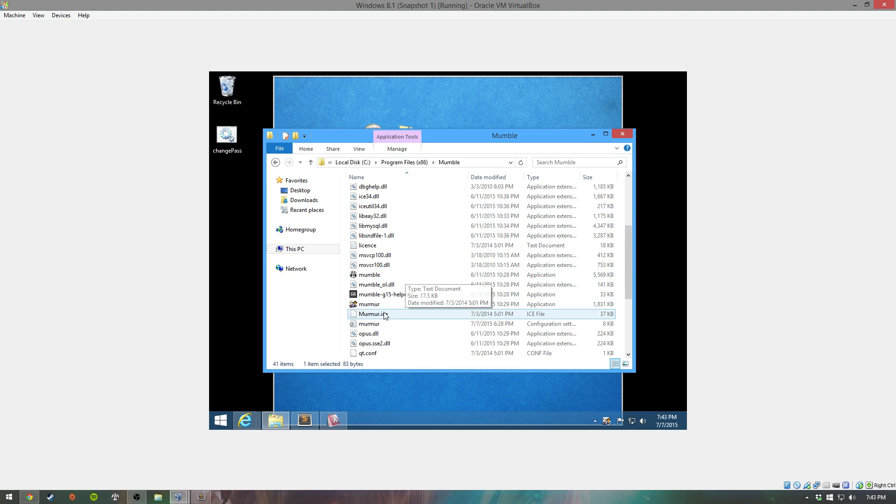
click(379, 304)
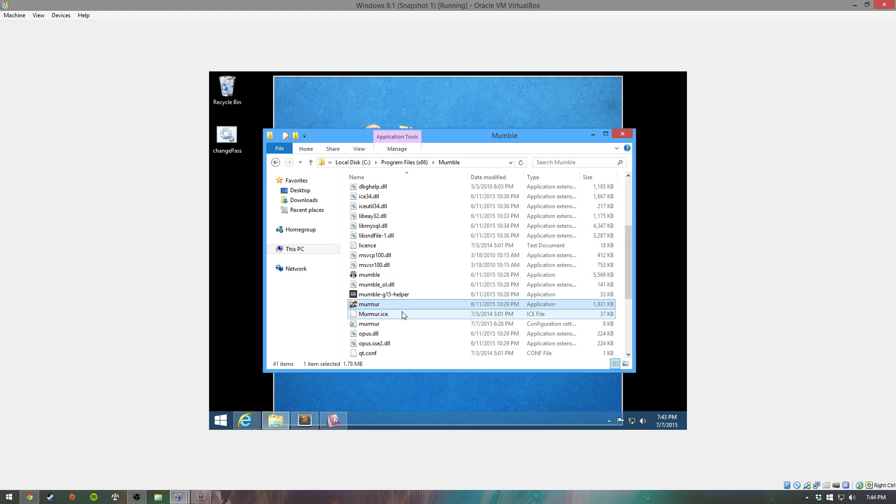
click(413, 279)
drag(412, 279, 307, 105)
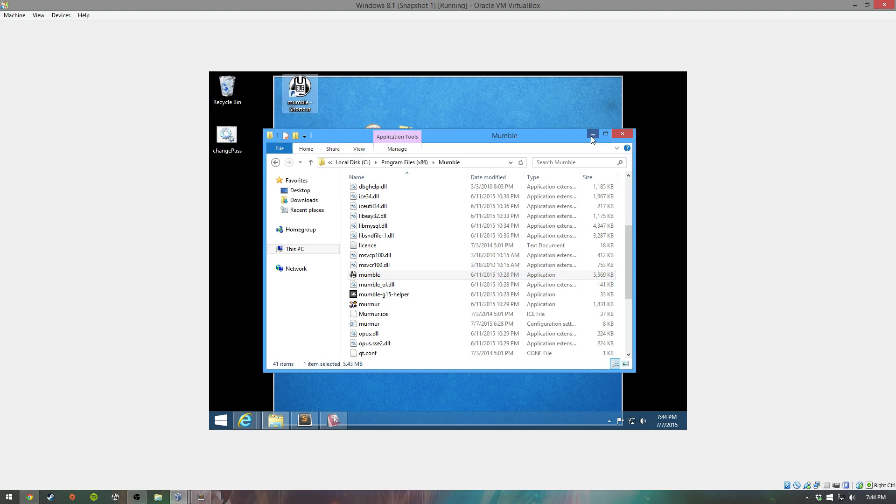
click(592, 134)
drag(298, 89, 262, 89)
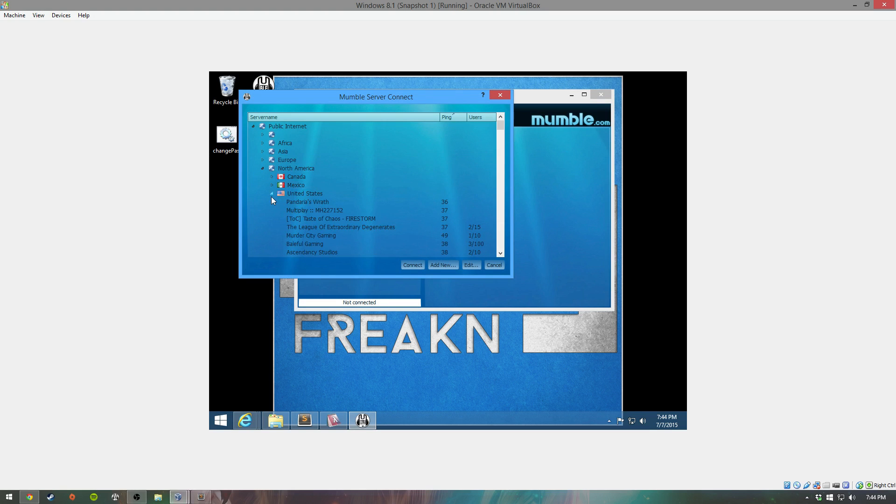
Step: Add a favourite labelled Super User for localhost with username SuperUser and its password
click(253, 127)
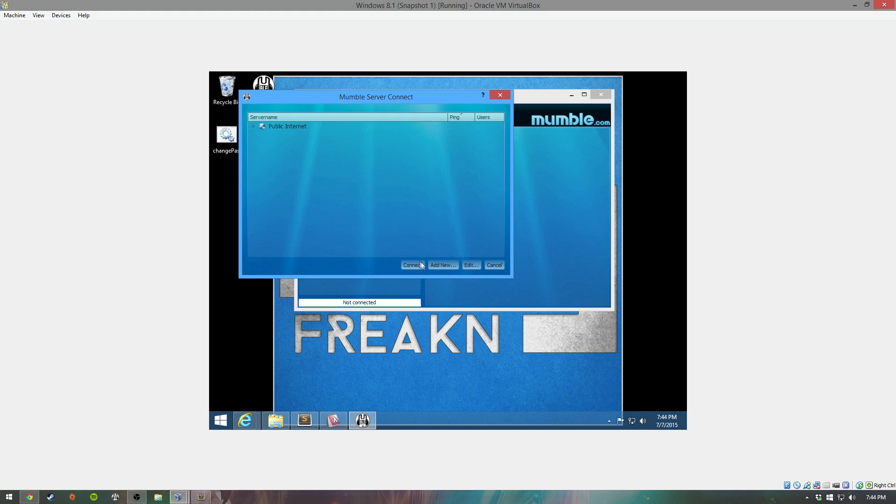
click(435, 267)
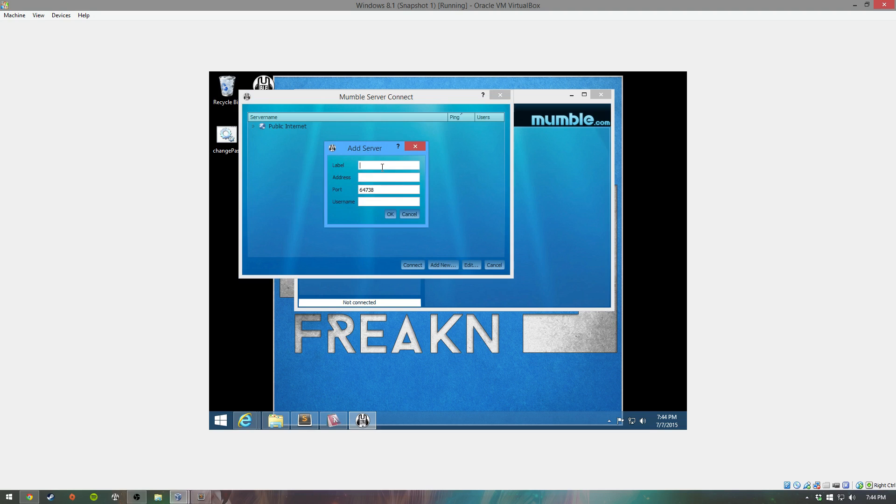
text(User)
key(BackSpace)
key(BackSpace)
key(BackSpace)
key(BackSpace)
text(Super User)
key(Tab)
text(localhost)
click(372, 202)
text(Super User)
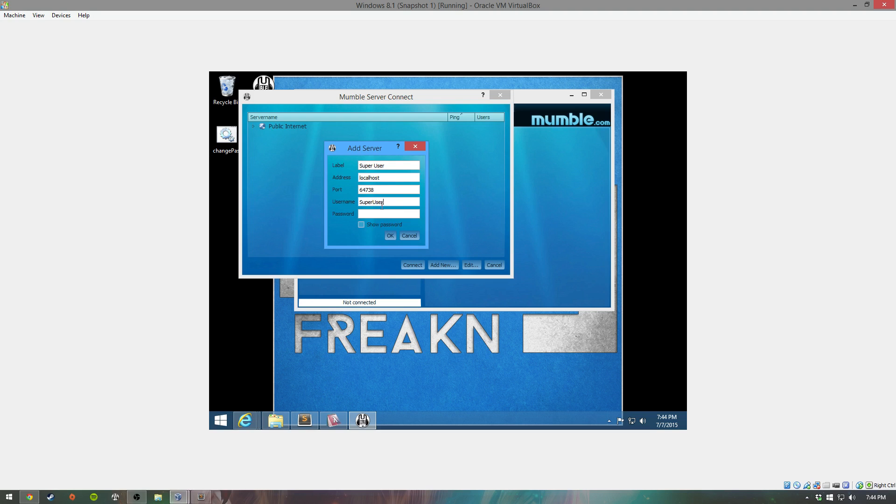
click(381, 213)
click(361, 223)
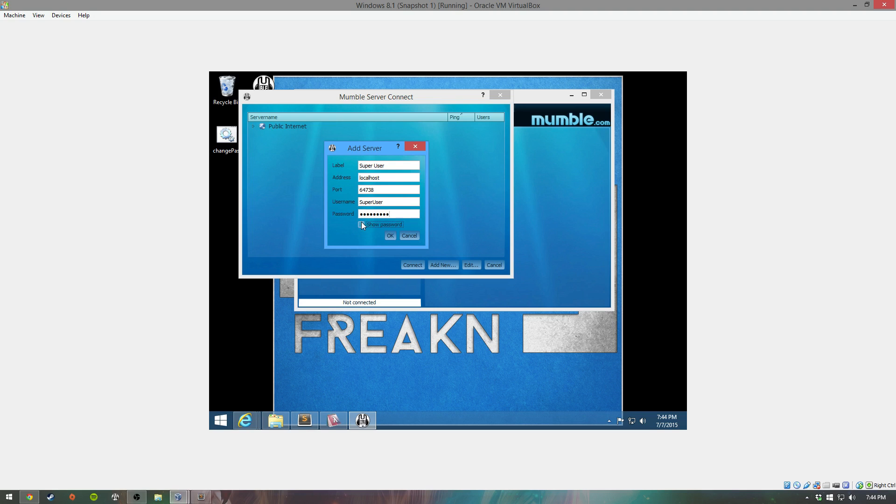
click(388, 236)
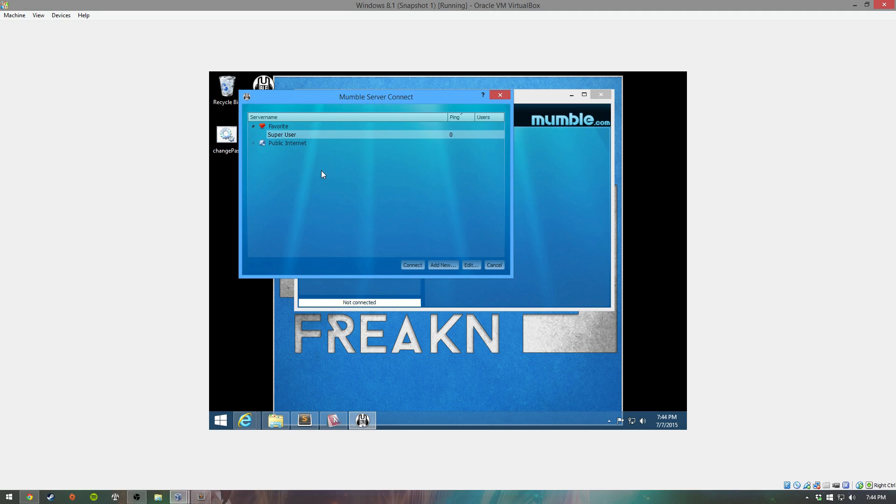
Step: Connect to localhost through the Super User favourite, then reopen the server connection list
double_click(295, 135)
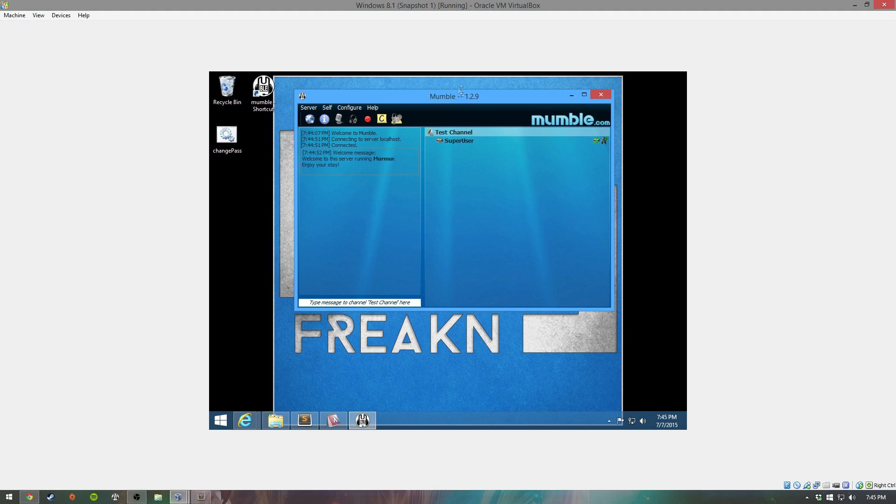
click(309, 119)
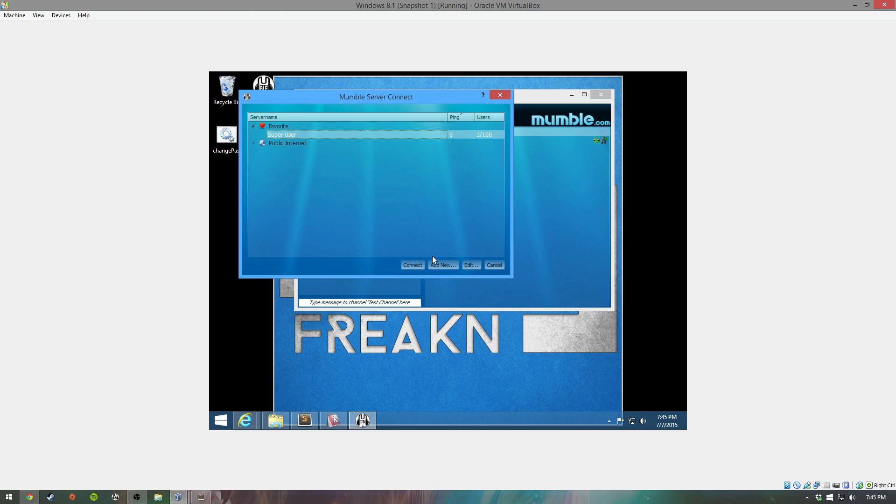
Step: Save a User favourite for localhost with the regular account's username and connect through it
click(441, 264)
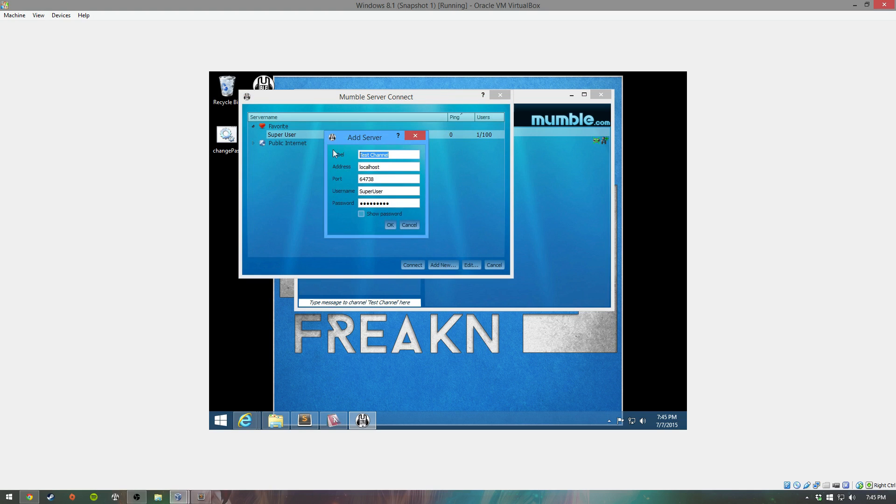
text(User)
key(Tab)
key(Tab)
key(Tab)
text(fartboy)
key(Tab)
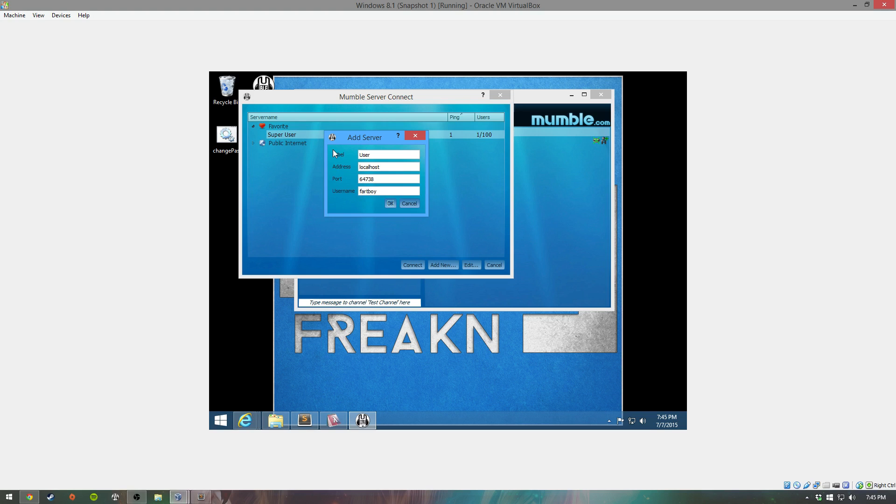
click(391, 204)
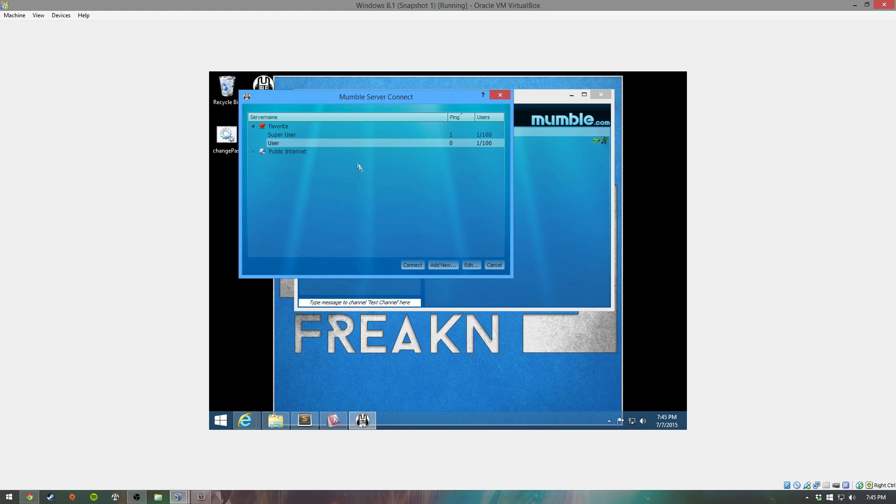
double_click(324, 142)
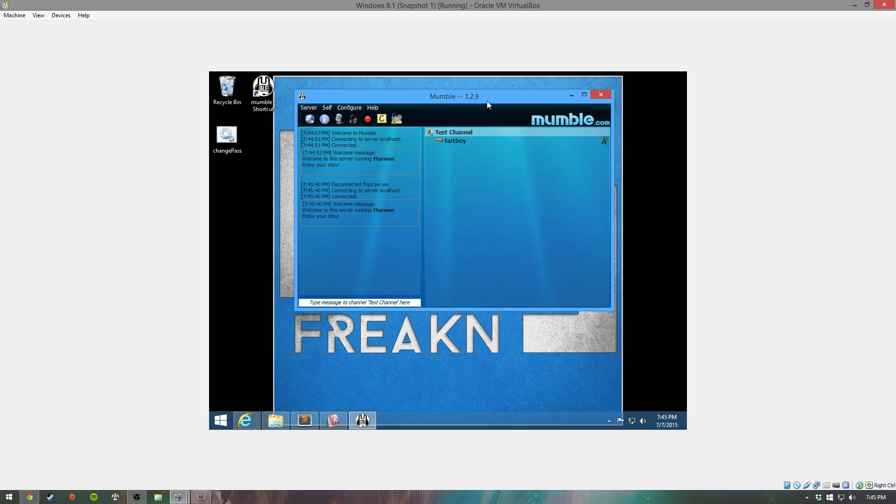
click(306, 419)
click(257, 105)
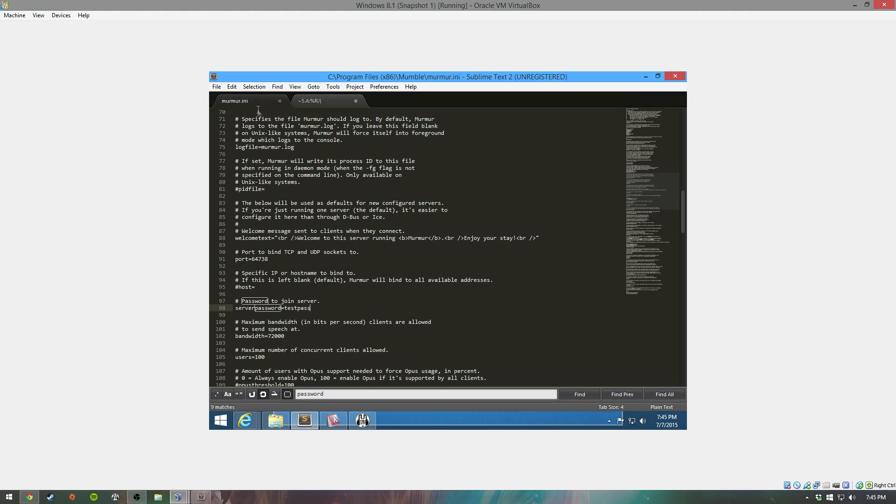
click(645, 77)
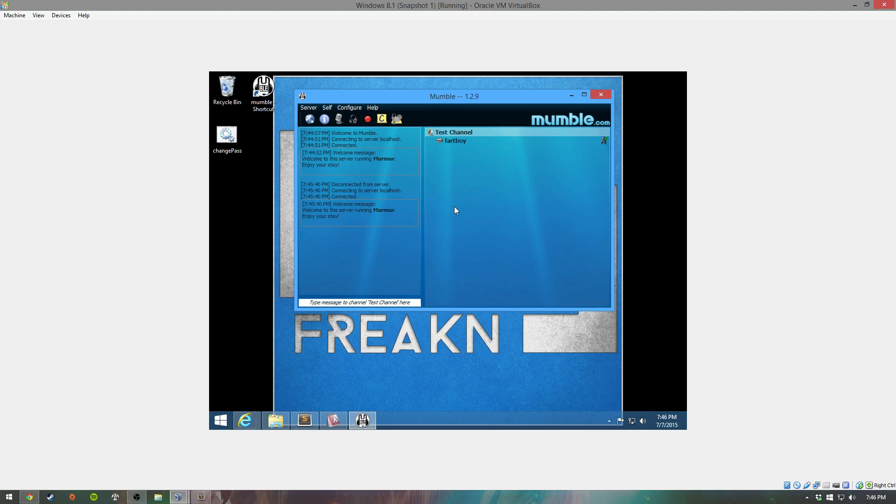
right_click(453, 141)
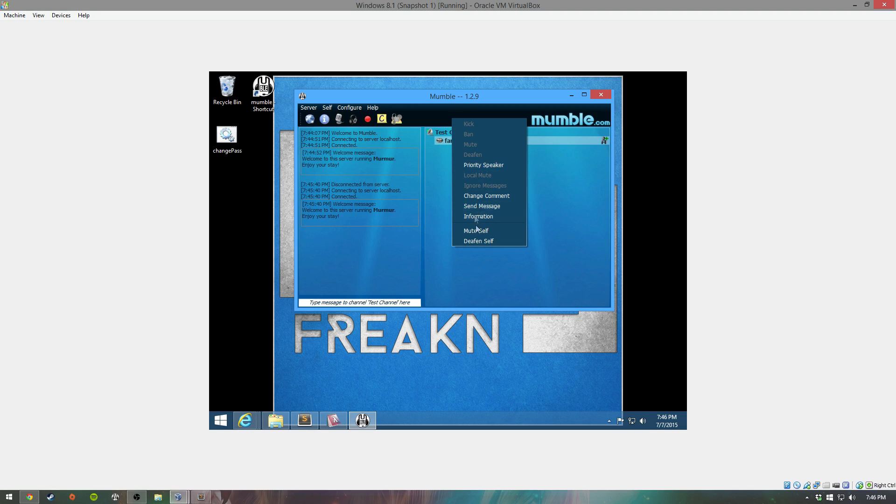
click(552, 210)
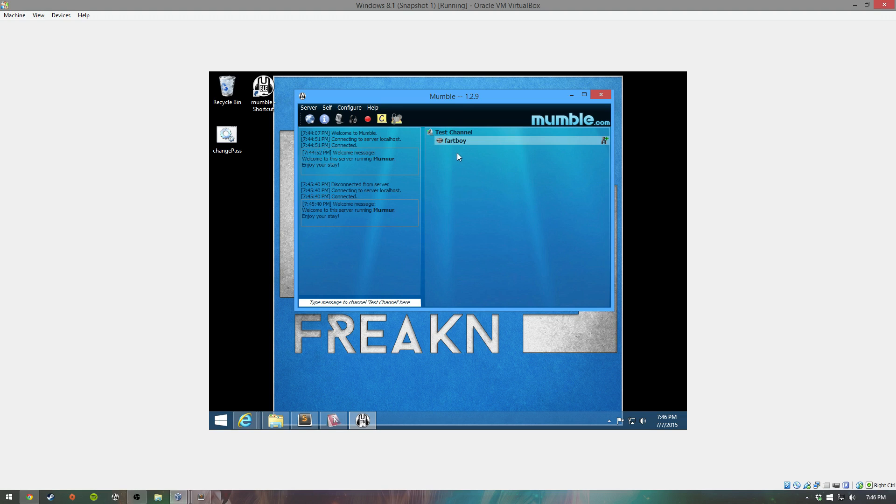
Step: Reconnect as SuperUser and open Test Channel's settings, glancing at its Groups and ACL tabs
click(310, 120)
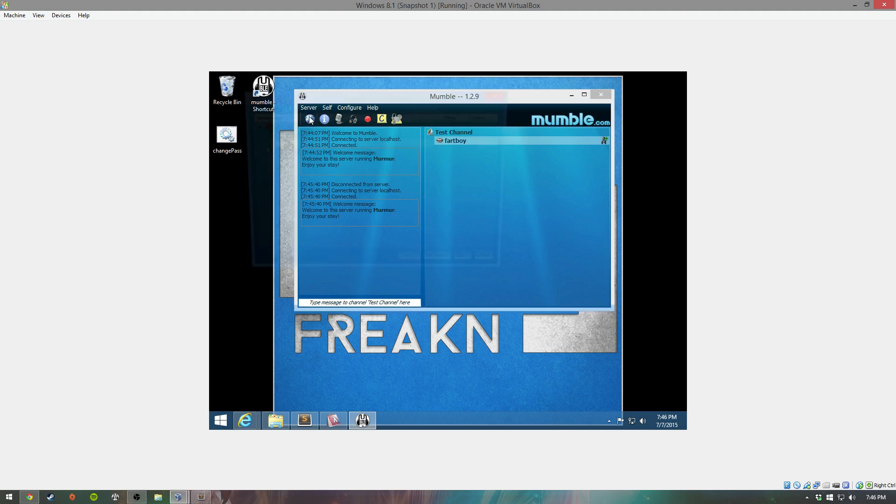
double_click(286, 134)
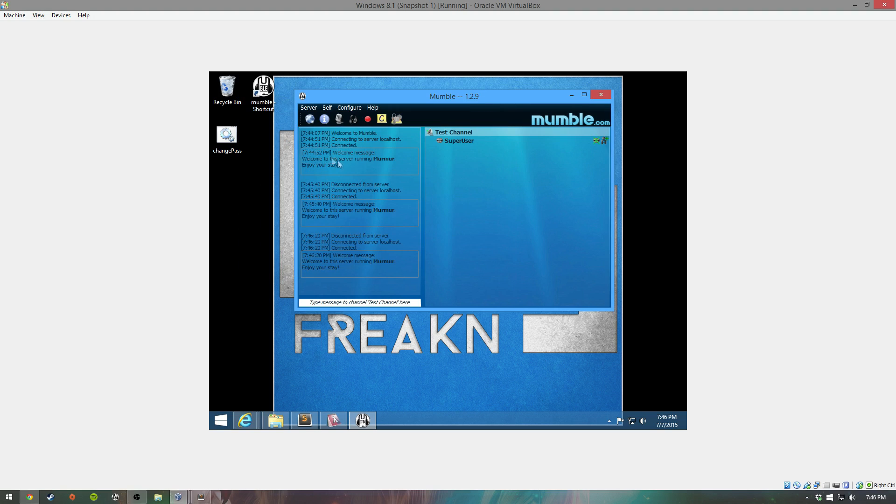
right_click(458, 131)
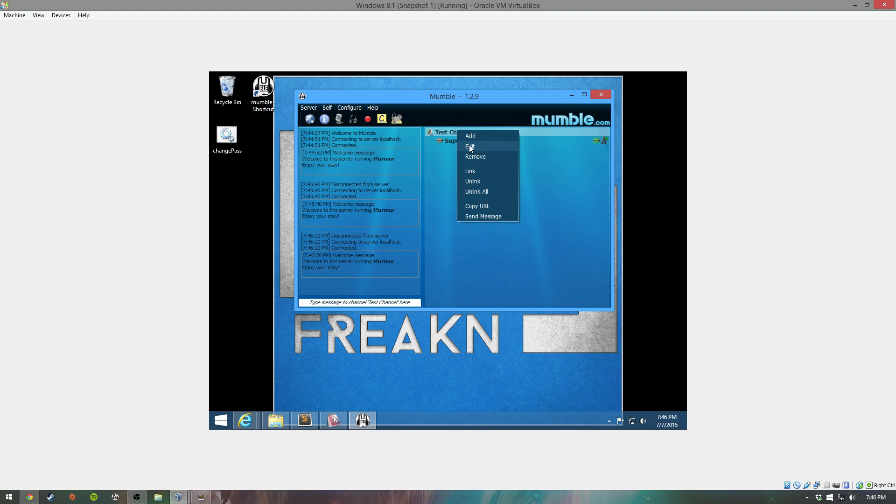
click(470, 147)
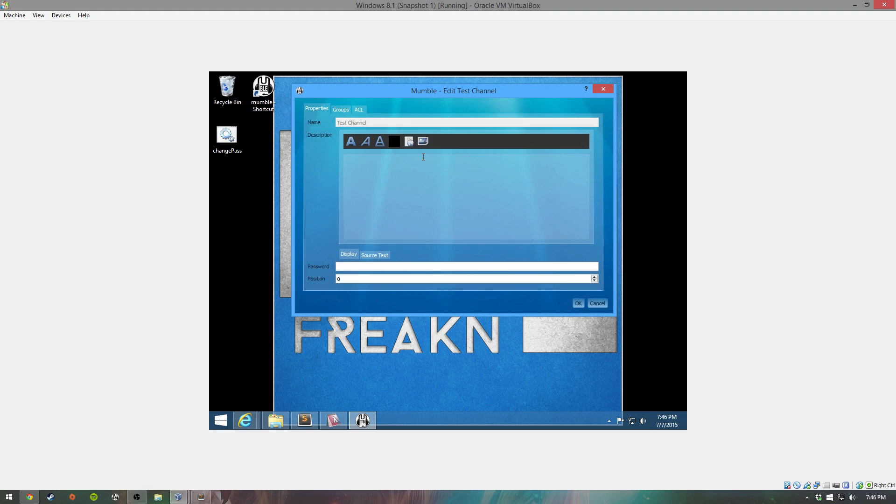
click(345, 109)
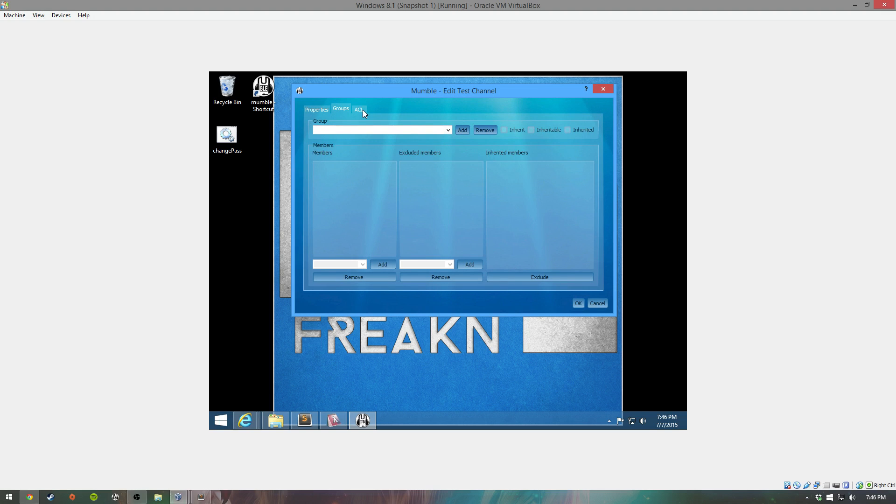
click(362, 110)
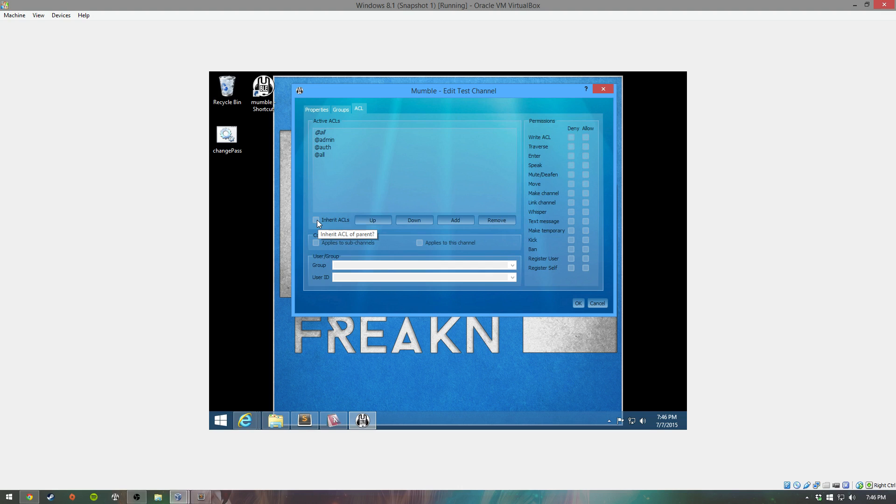
click(341, 109)
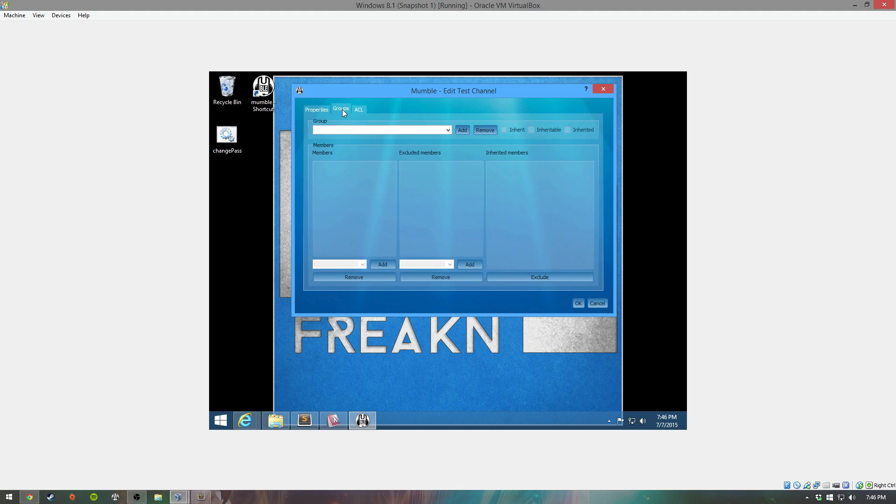
click(449, 130)
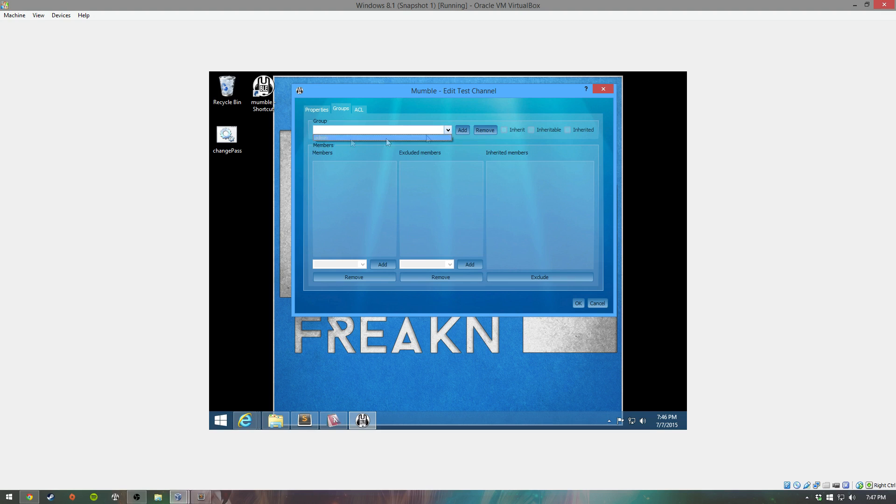
click(328, 138)
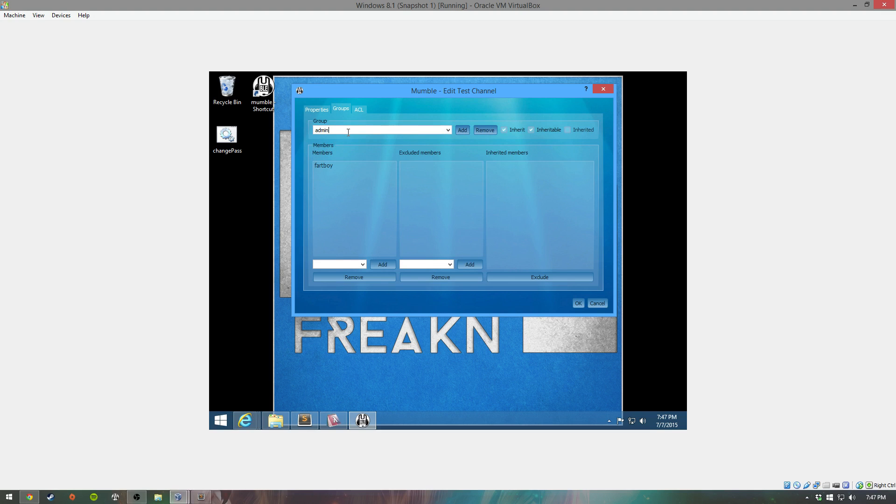
click(339, 264)
click(357, 109)
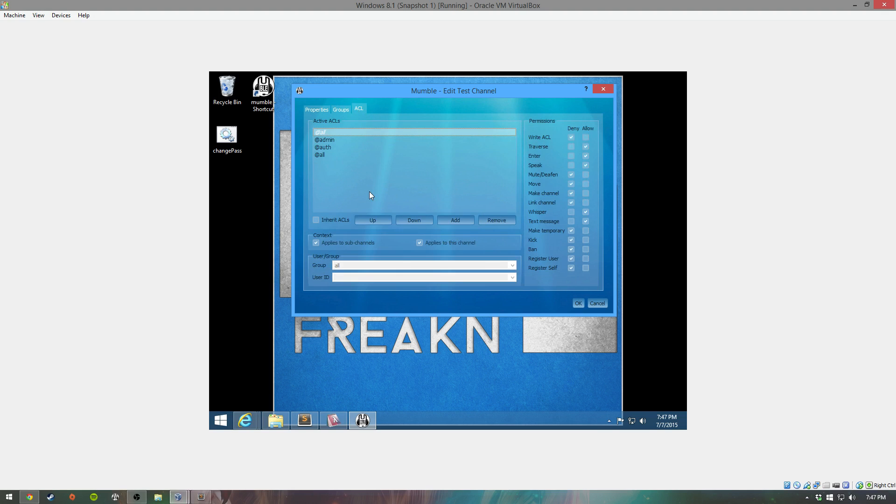
click(334, 141)
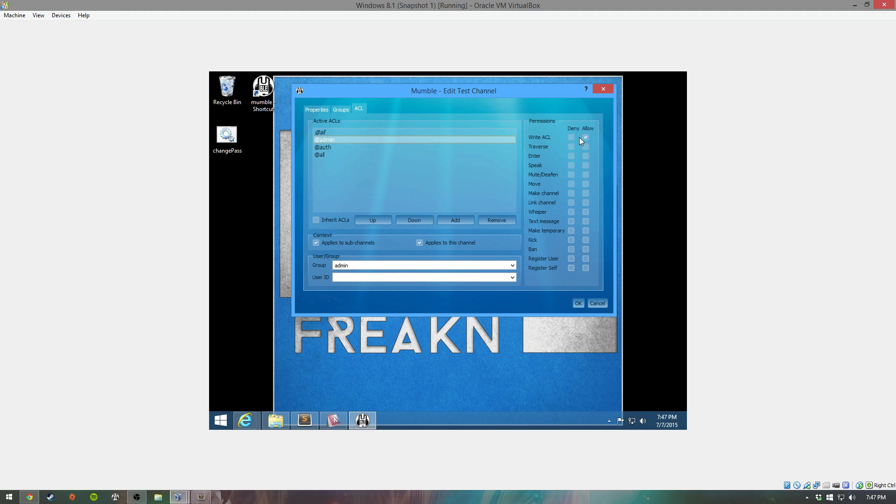
click(593, 303)
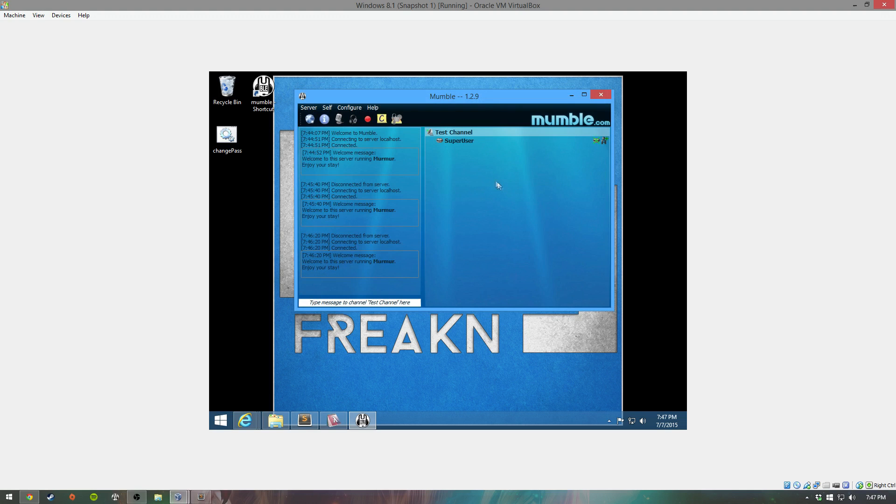
Step: Reconnect through the User favourite and open Test Channel's settings
click(310, 120)
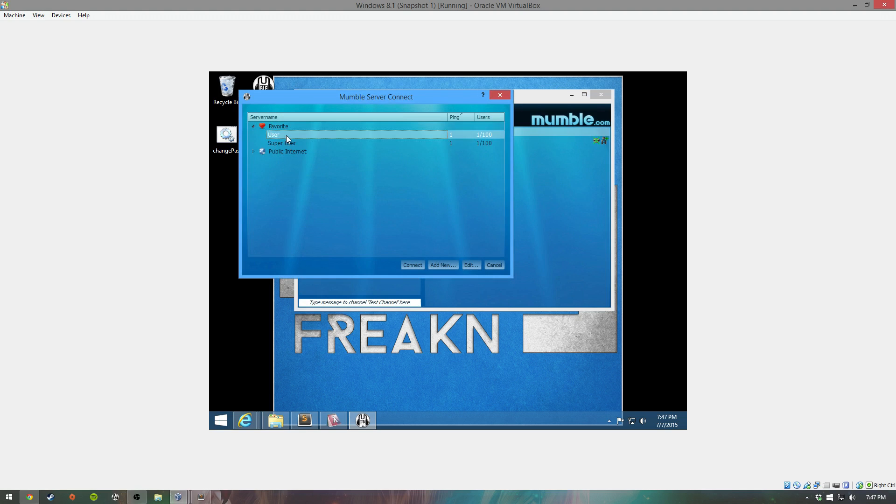
double_click(287, 135)
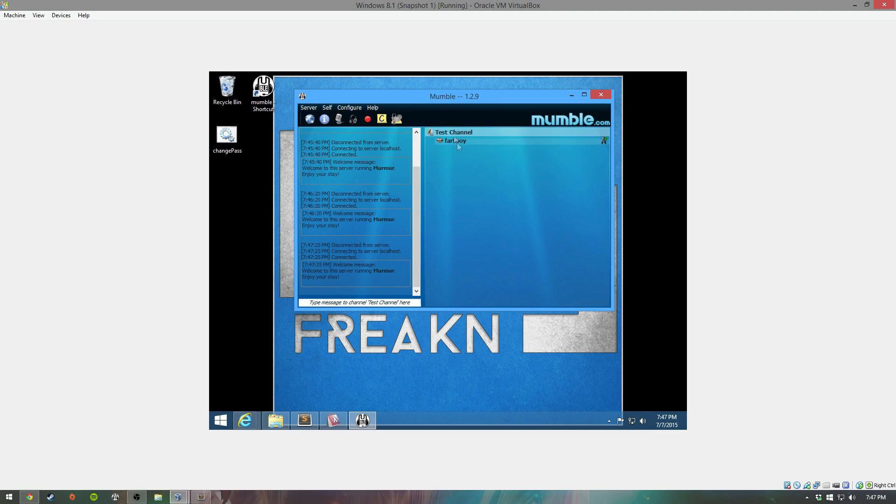
right_click(451, 132)
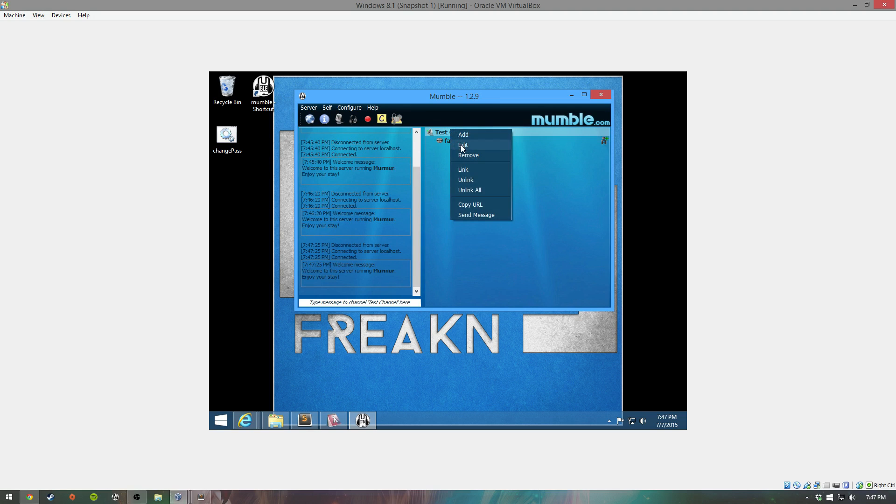
click(461, 135)
Step: Browse Test Channel's Groups, ACL and properties tabs, then cancel without changes
click(344, 109)
click(359, 110)
click(319, 108)
click(398, 168)
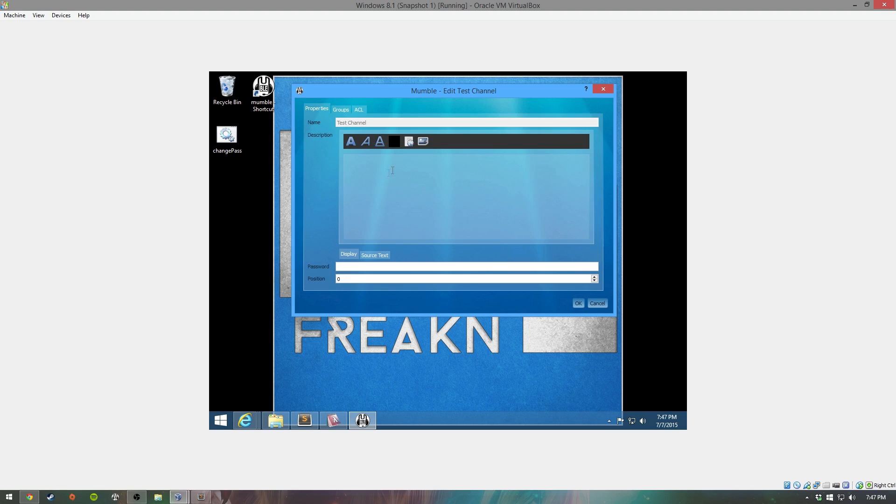
click(598, 304)
right_click(458, 133)
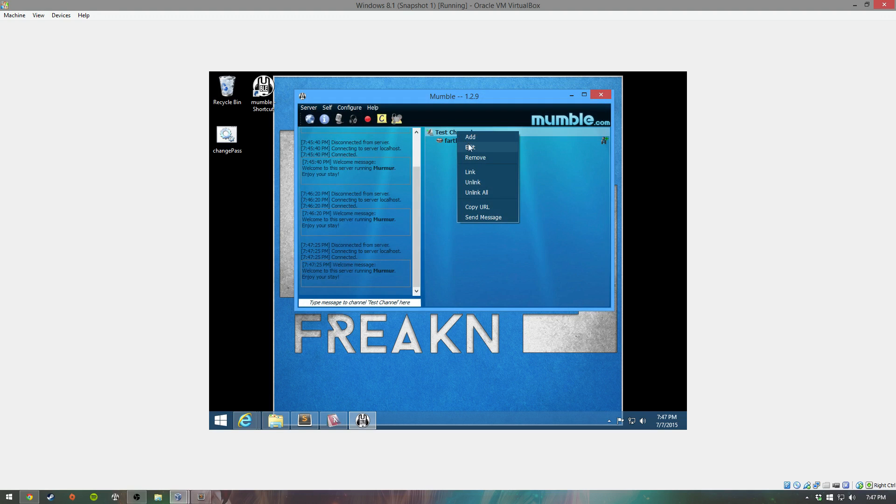
Step: Create sub-channels named FPS and afk under Test Channel
click(471, 138)
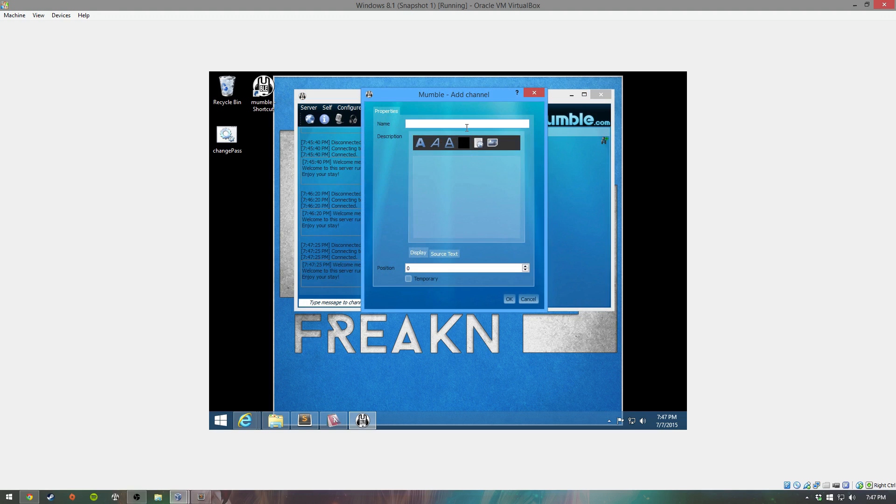
text(FPS)
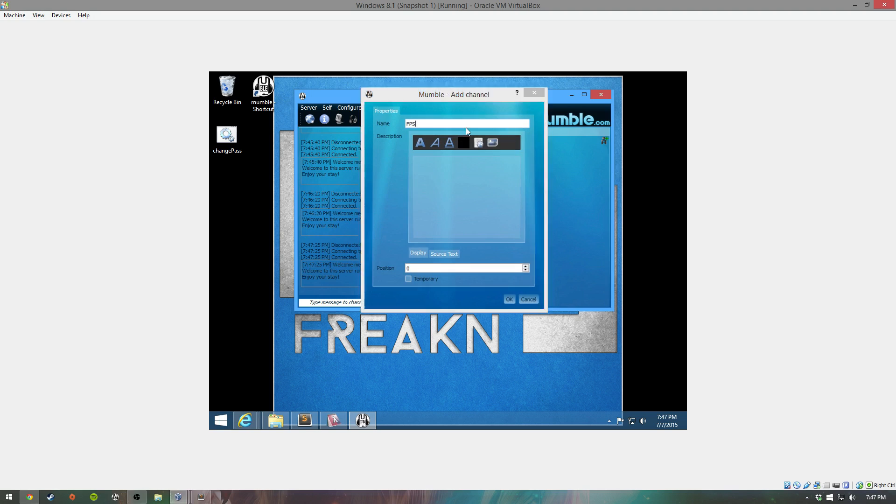
key(Return)
right_click(449, 134)
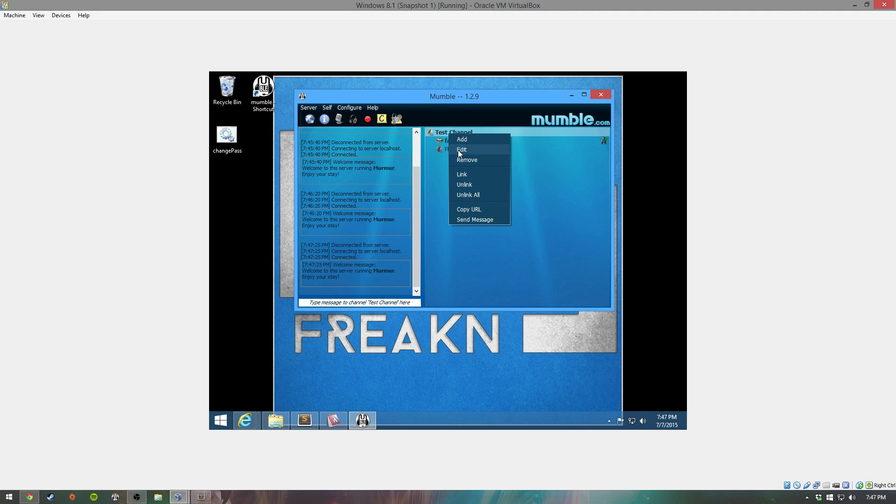
click(463, 139)
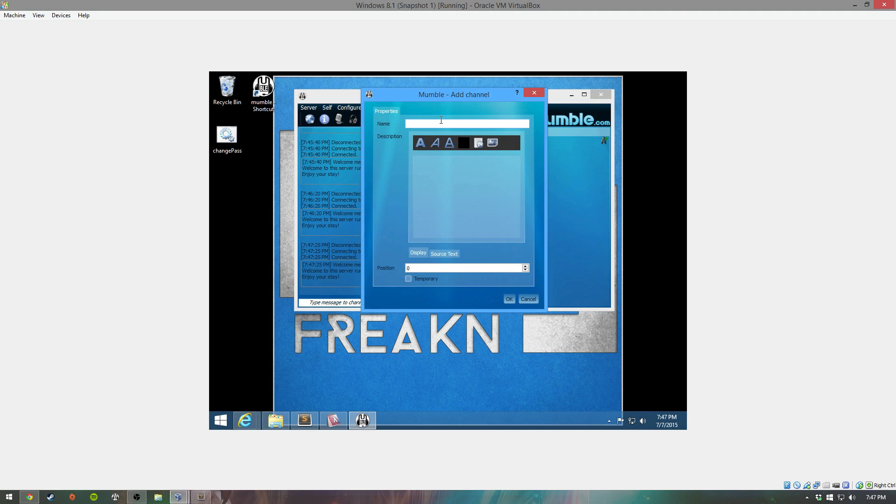
text(afk)
key(Return)
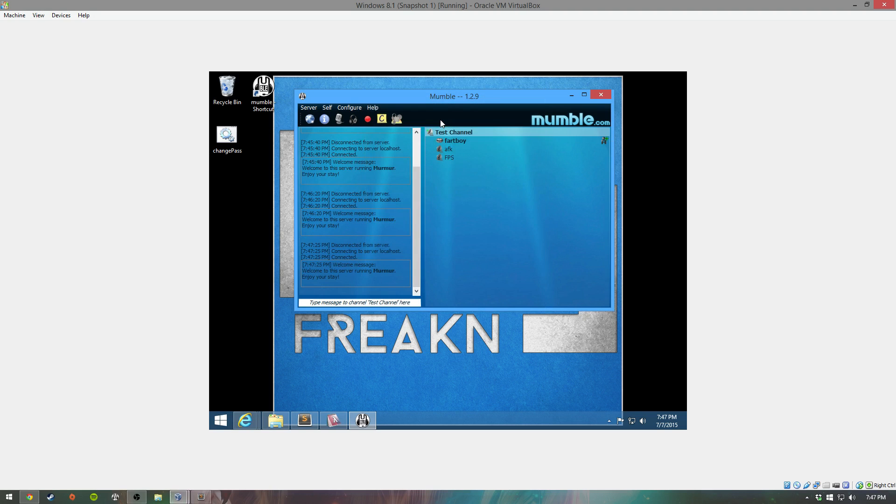
right_click(451, 149)
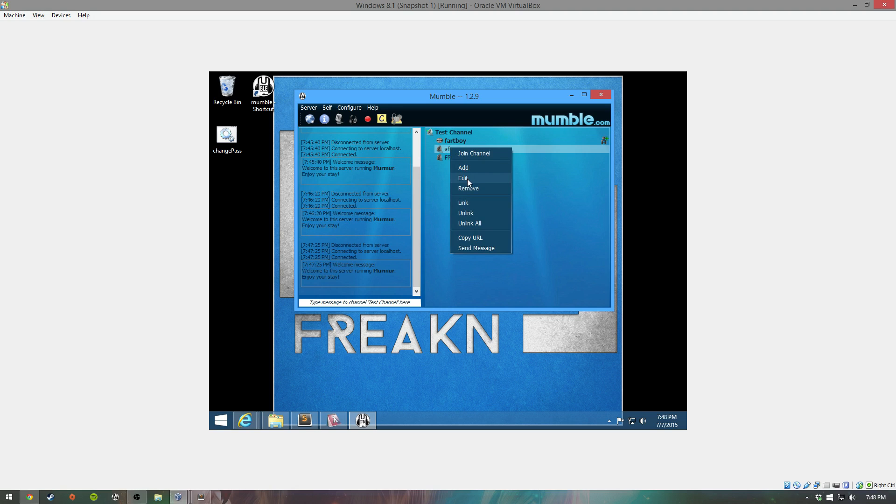
click(469, 179)
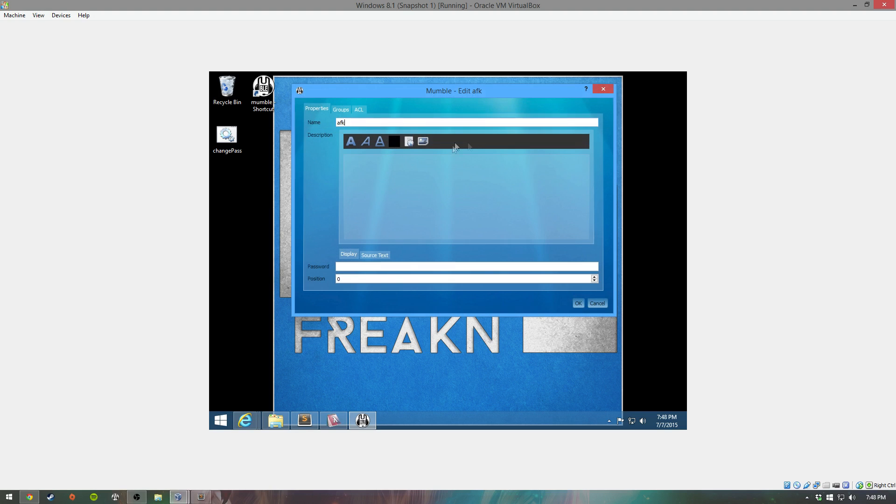
click(360, 110)
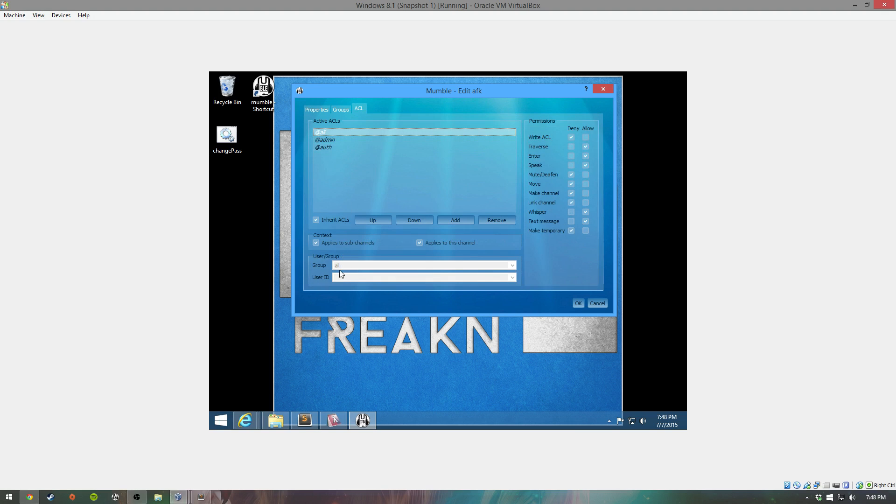
click(451, 219)
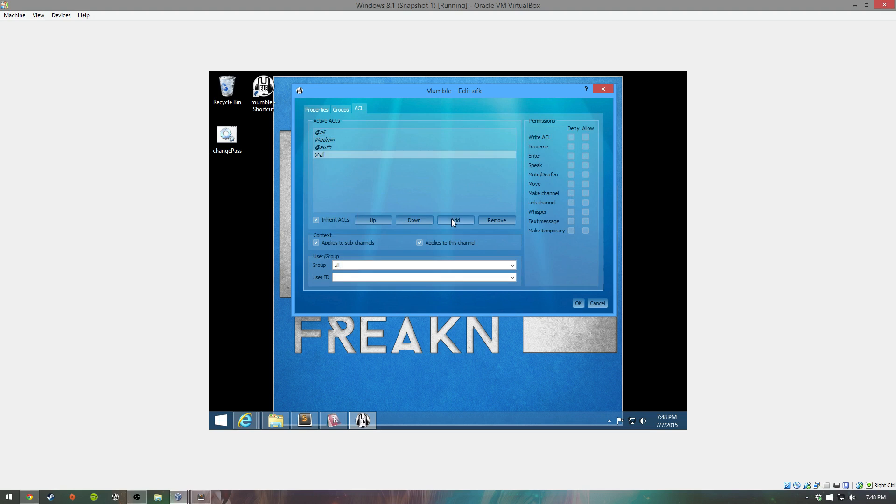
click(323, 133)
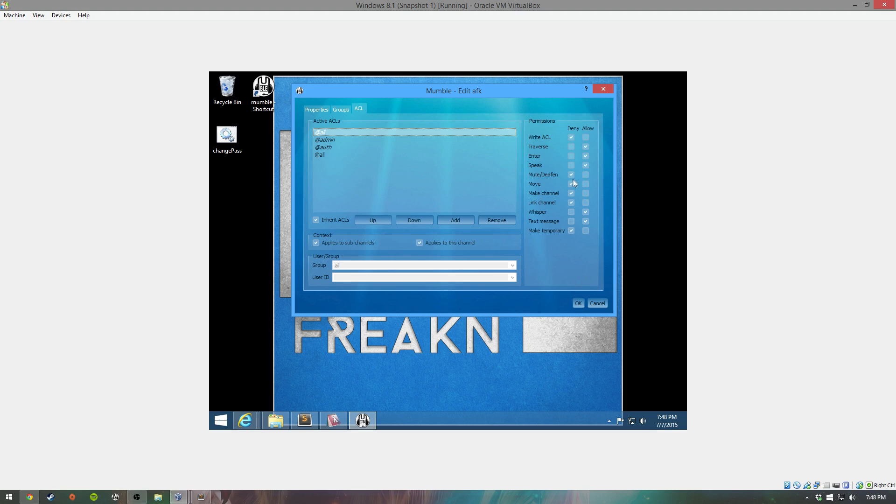
click(327, 155)
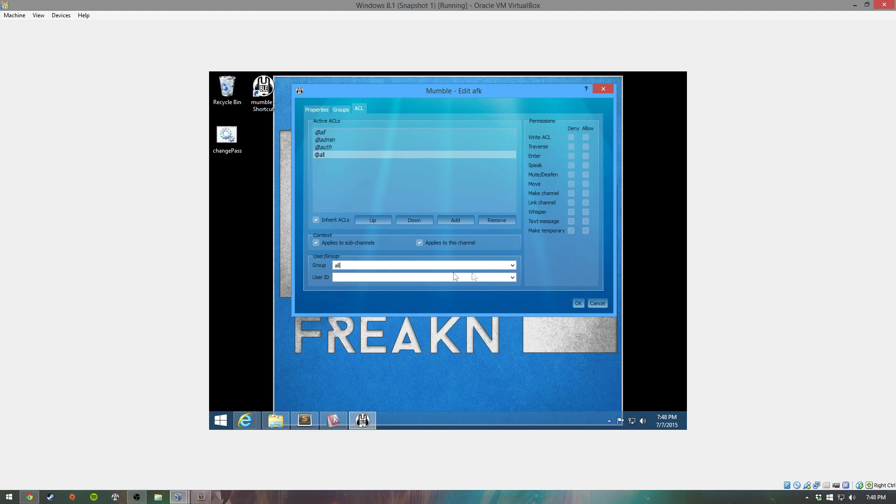
Step: Apply the rule to the in group, deny Speak and related permissions, and save
click(513, 265)
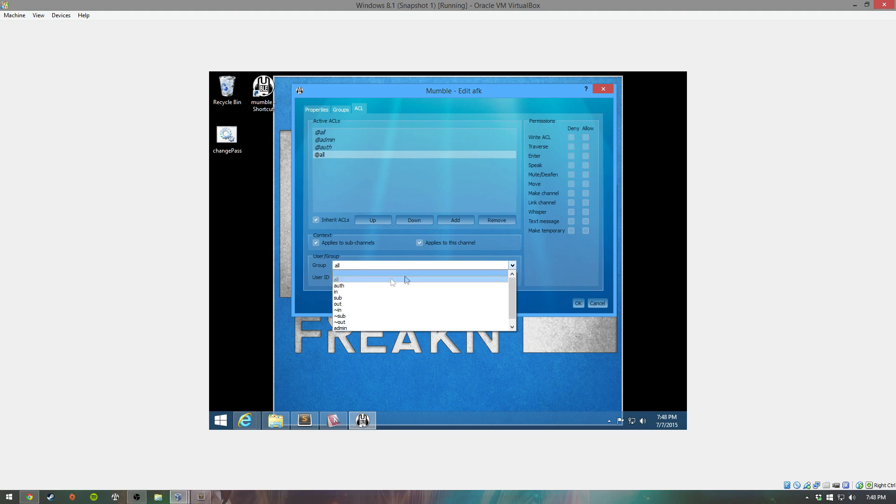
click(344, 292)
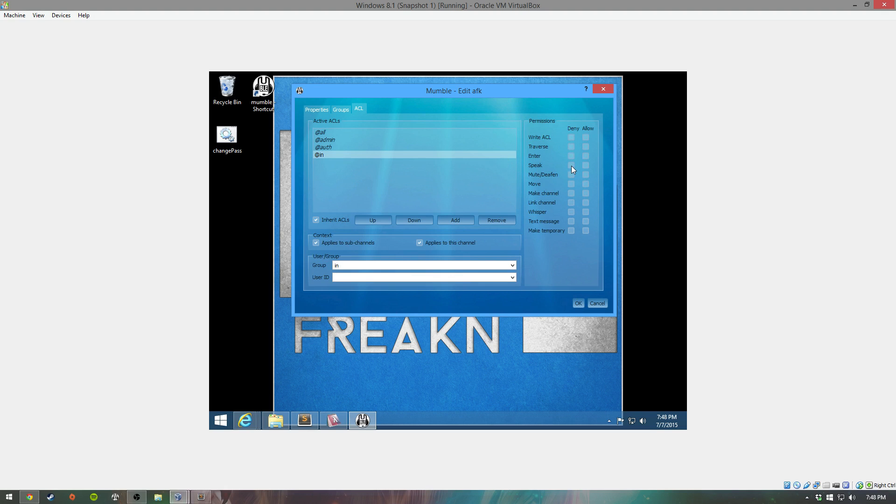
click(571, 203)
click(571, 221)
click(576, 302)
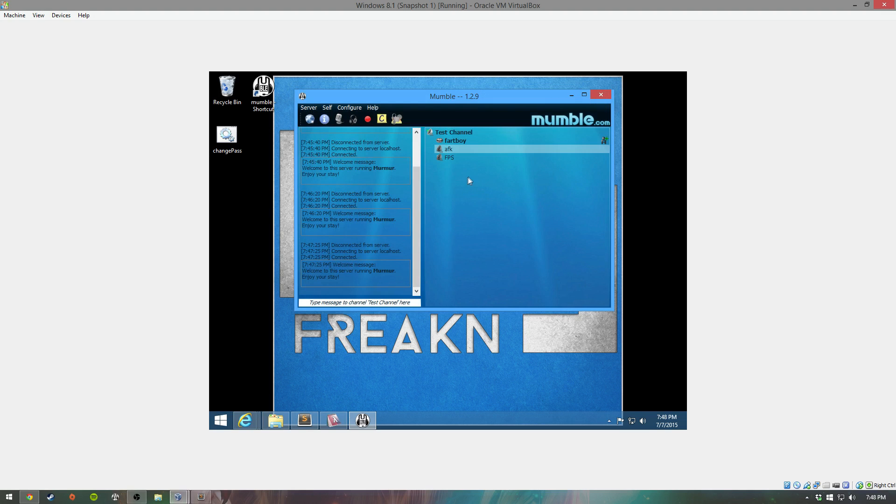
Step: Join afk, confirm the 'You were suppressed' log message, and shrink the VM window
double_click(449, 150)
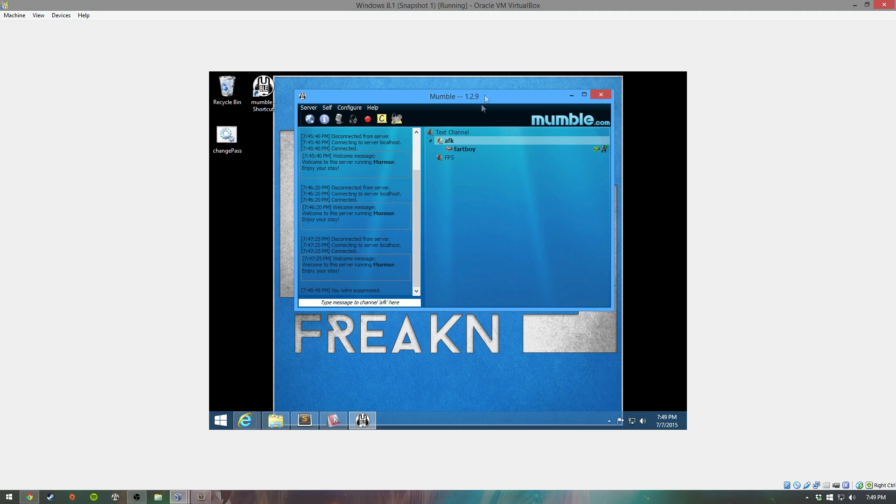
click(445, 133)
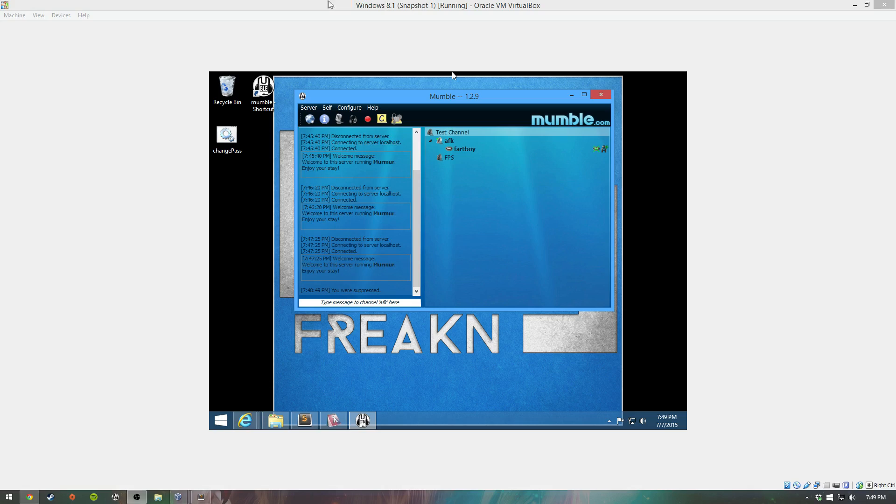
double_click(329, 5)
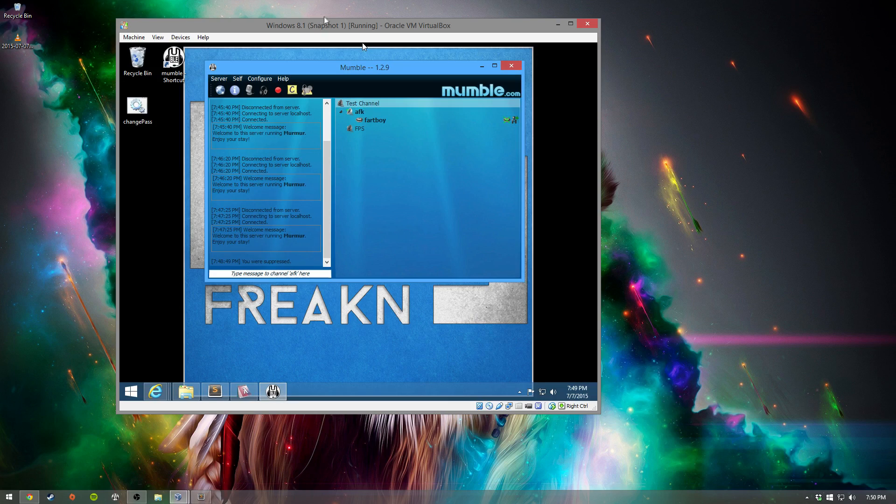
Step: Move the VM window right and connect the host's Mumble to the Server de Freakn favourite
drag(305, 27, 588, 10)
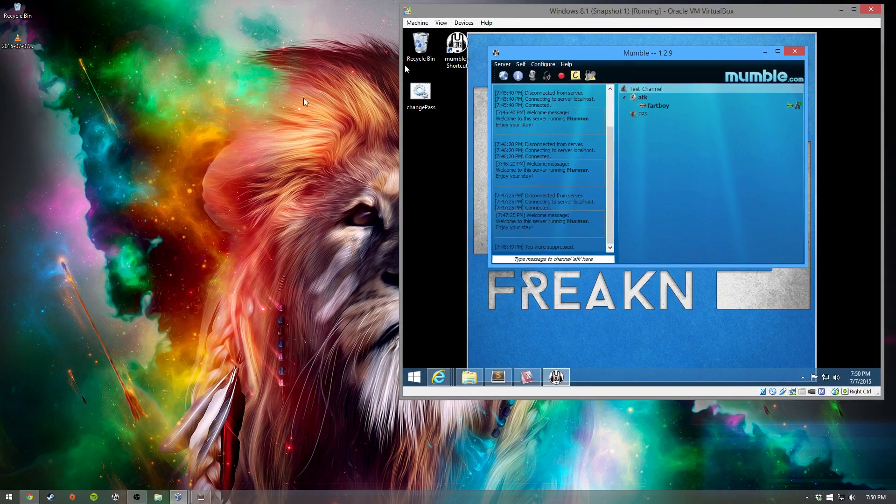
click(303, 100)
click(115, 497)
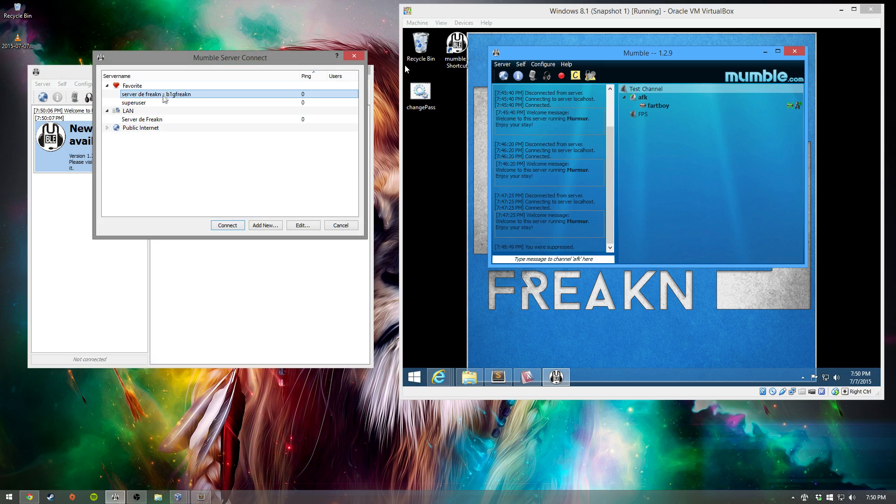
double_click(166, 95)
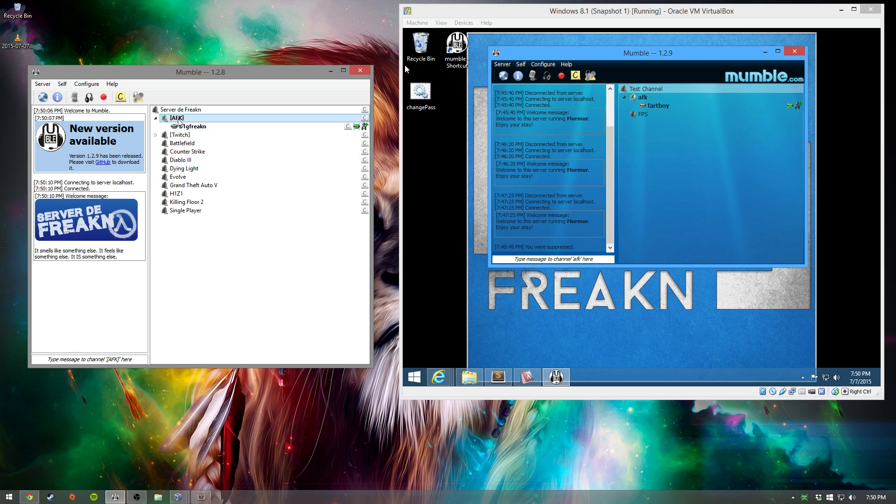
Step: Preview the Battlefield, Single Player, Killing Floor 2, H1Z1 and server FTP-setup comments
mouse_move(177, 122)
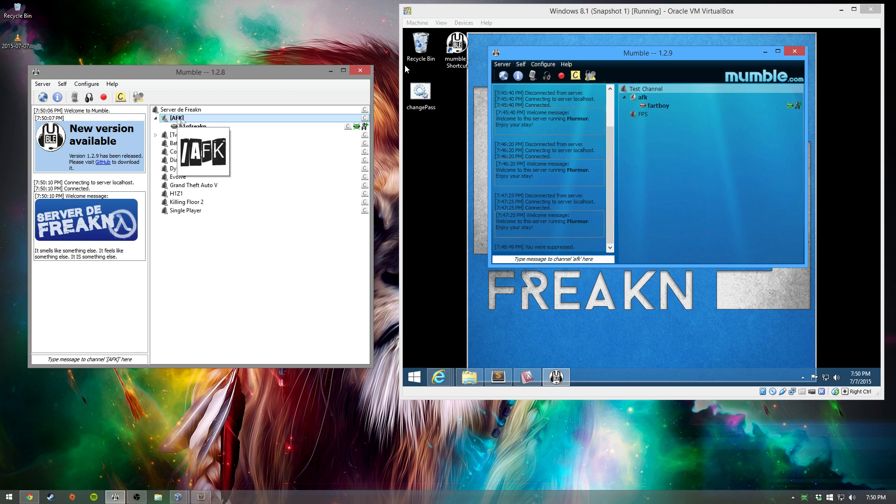
click(365, 145)
click(365, 210)
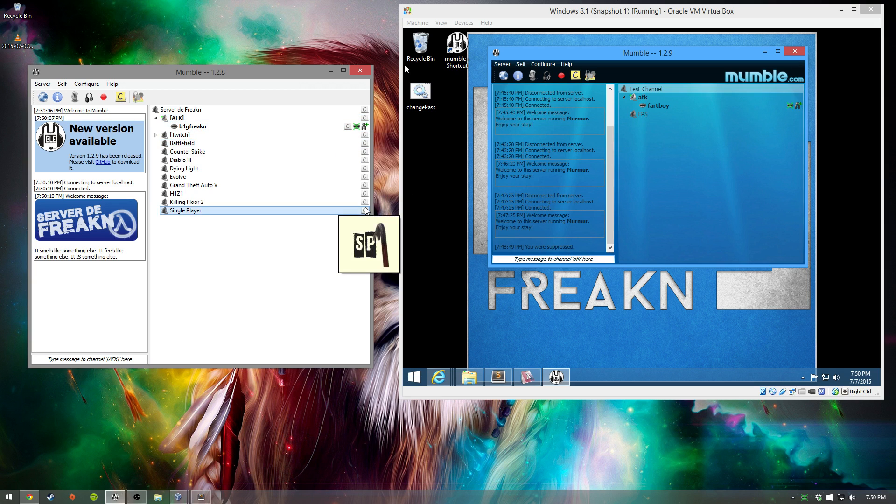
click(365, 202)
click(365, 193)
key(Up)
key(Up)
key(Up)
key(Up)
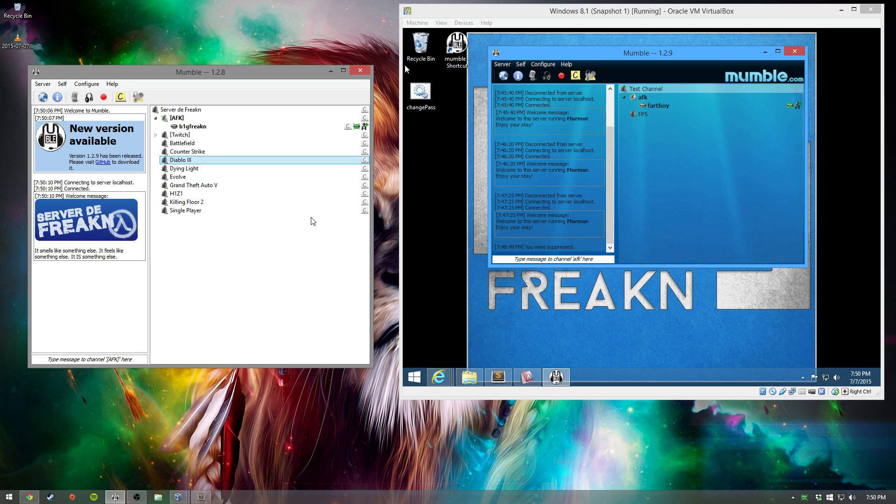
click(363, 112)
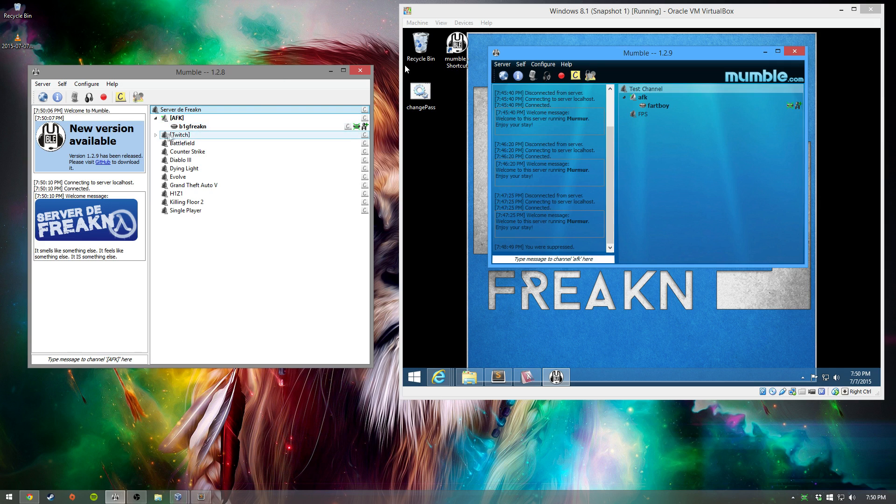
Step: Expand [Twitch] to reveal Streamin' and Watchin', then nudge the host and VM Mumble windows into place
click(156, 135)
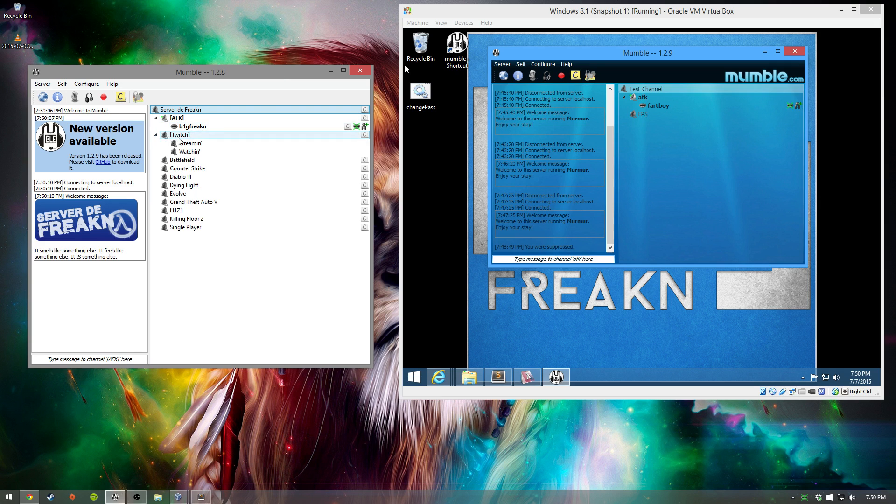
mouse_move(180, 136)
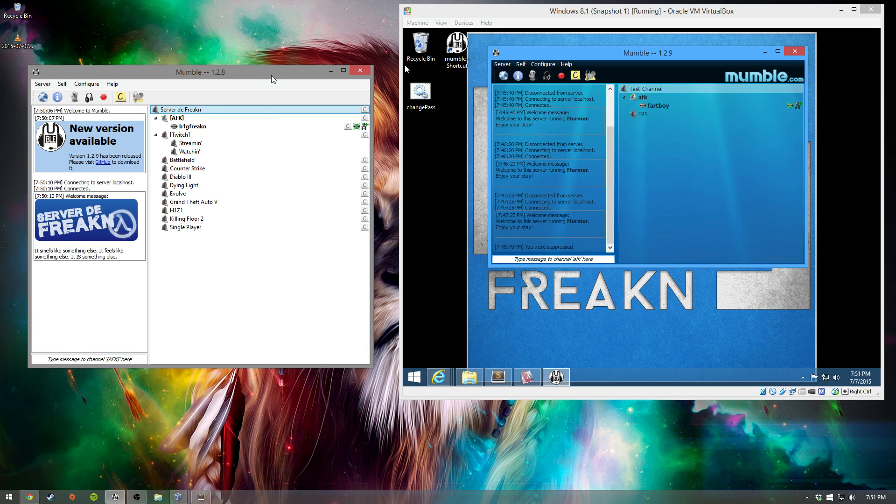
drag(271, 80, 265, 79)
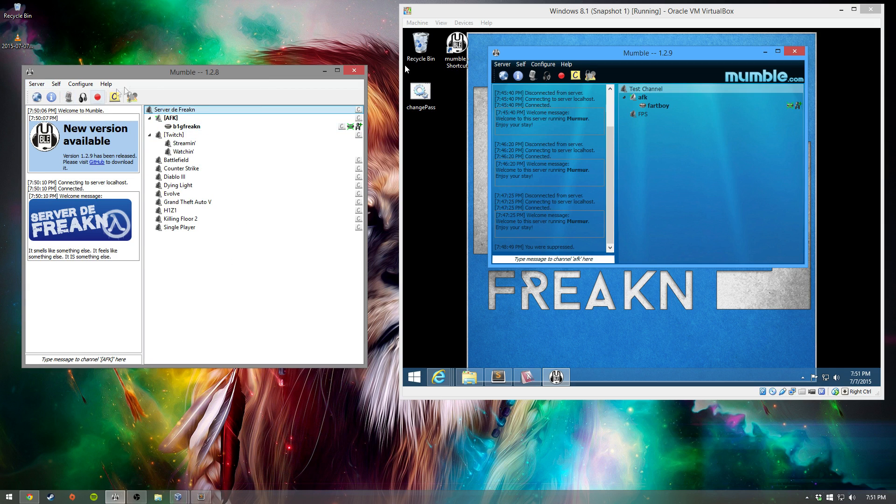
drag(156, 80, 158, 79)
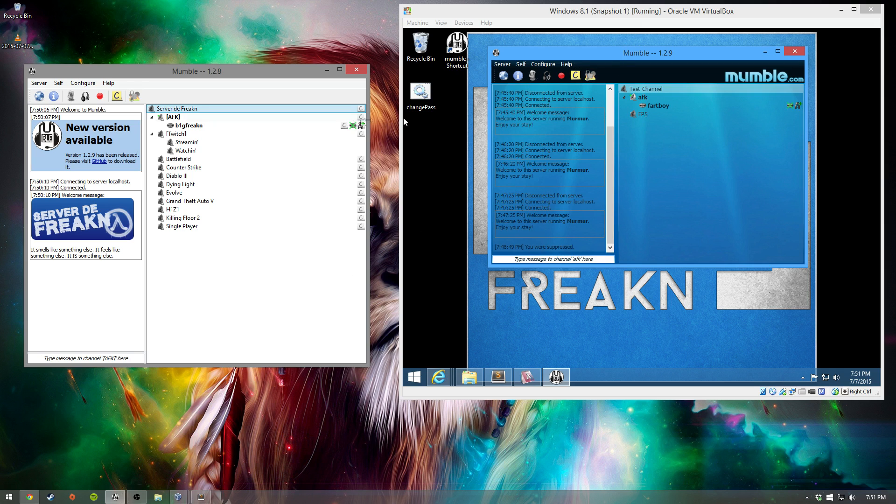
click(602, 57)
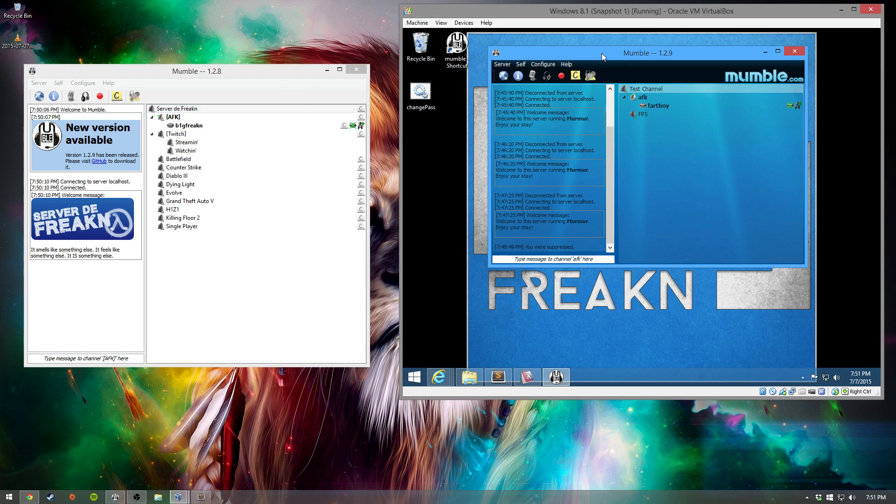
drag(592, 52, 602, 50)
drag(207, 72, 206, 78)
drag(581, 53, 579, 56)
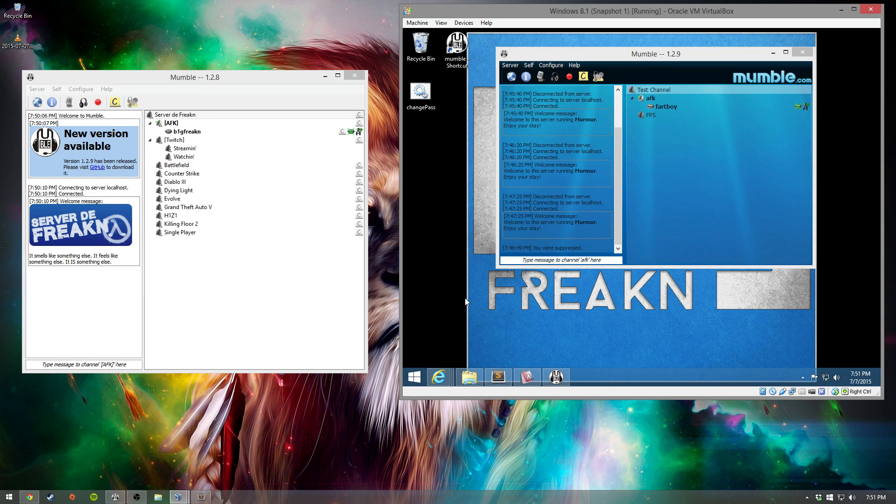
Step: Run ipconfig in a VM command prompt to find the guest's IP address
key(super+r)
text(cmd)
key(Return)
text(ipconfig)
key(Return)
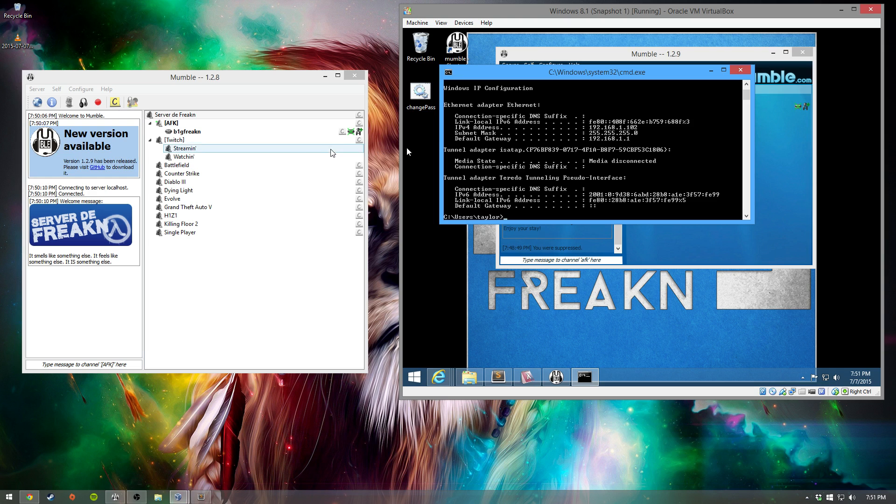
Step: In host Mumble, save favourite 'test' at 192.168.1.102, port 64738, with the password cleared
click(164, 78)
click(36, 104)
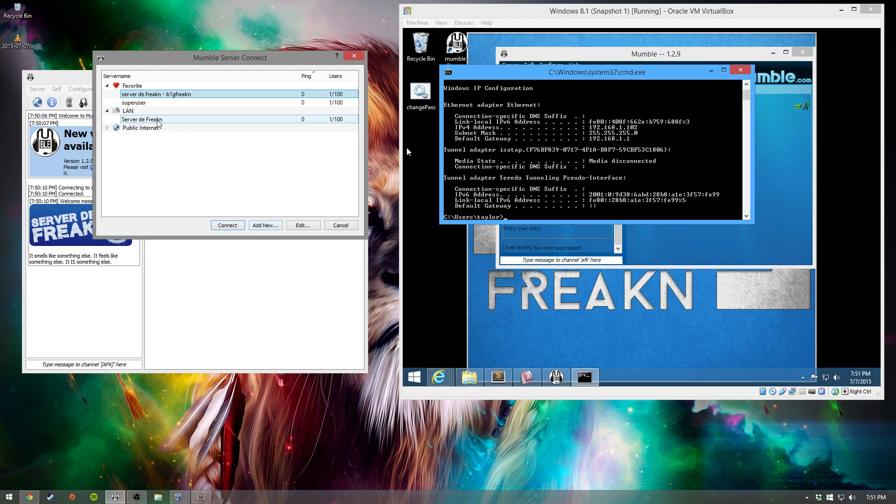
click(257, 225)
drag(246, 114, 175, 111)
text(test)
key(Tab)
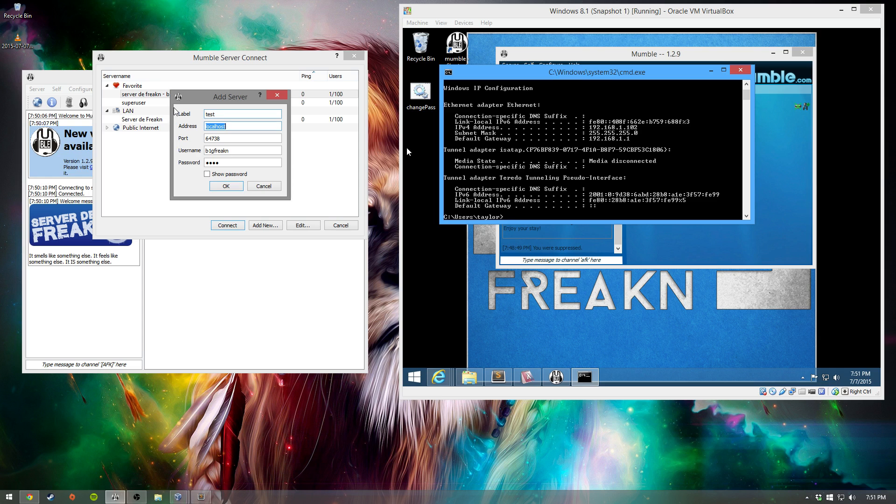
text(1)
key(BackSpace)
key(Tab)
key(Tab)
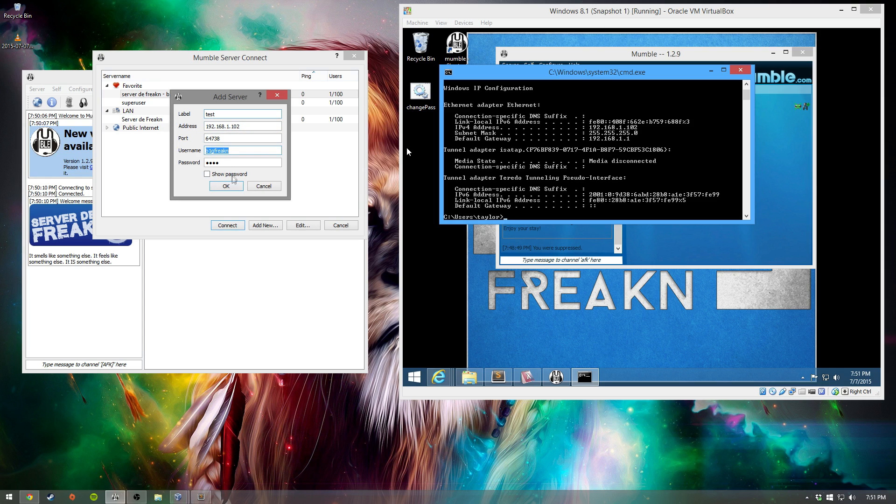
drag(222, 163, 182, 162)
key(BackSpace)
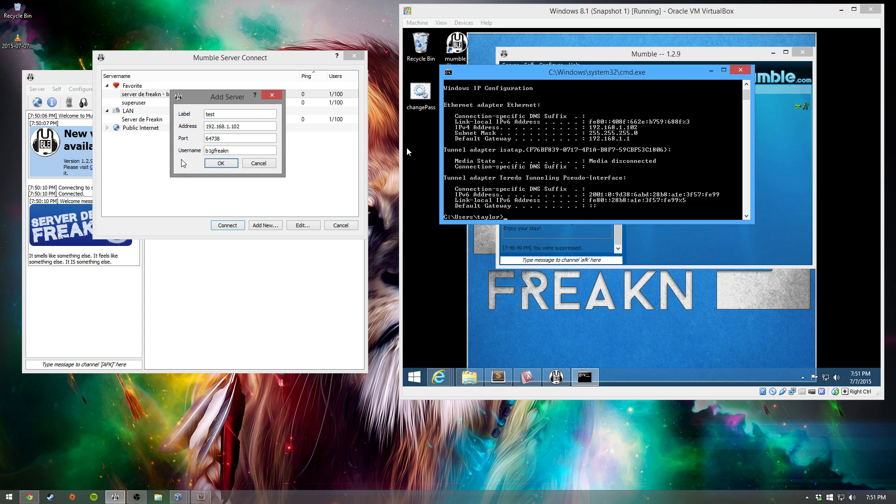
click(214, 163)
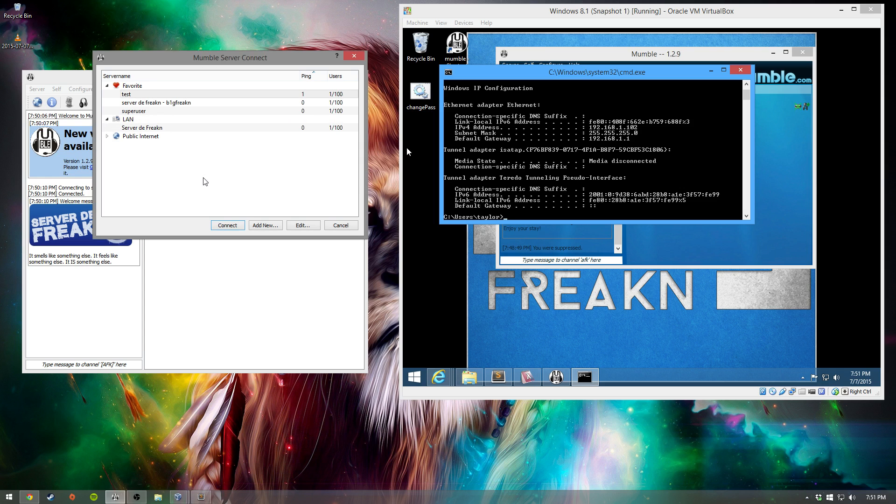
Step: Connect to the test server, accepting its certificate and entering the server password
double_click(144, 94)
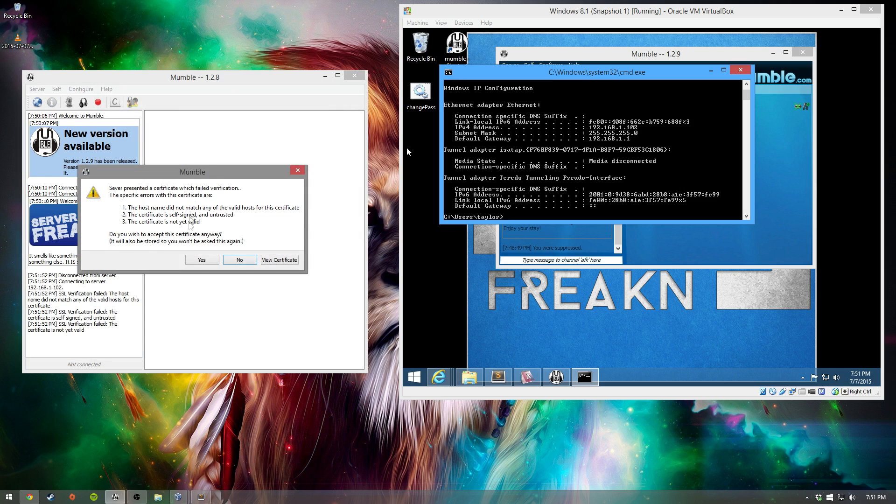
click(202, 260)
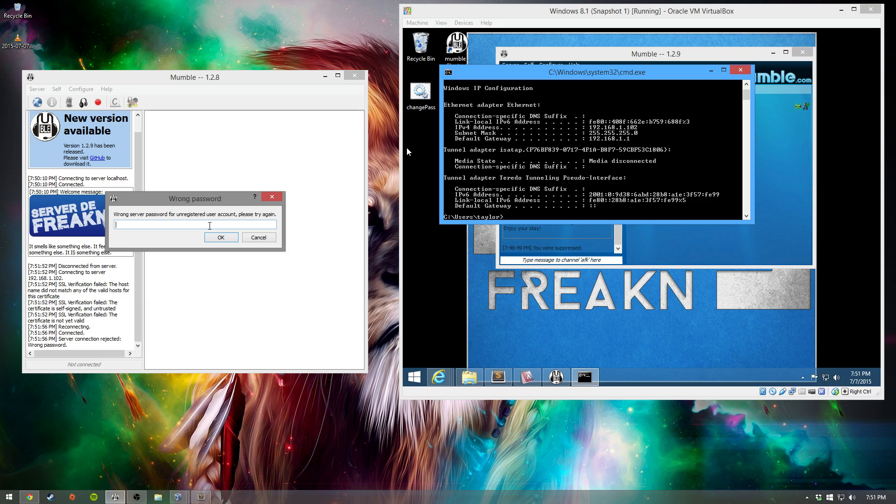
key(Return)
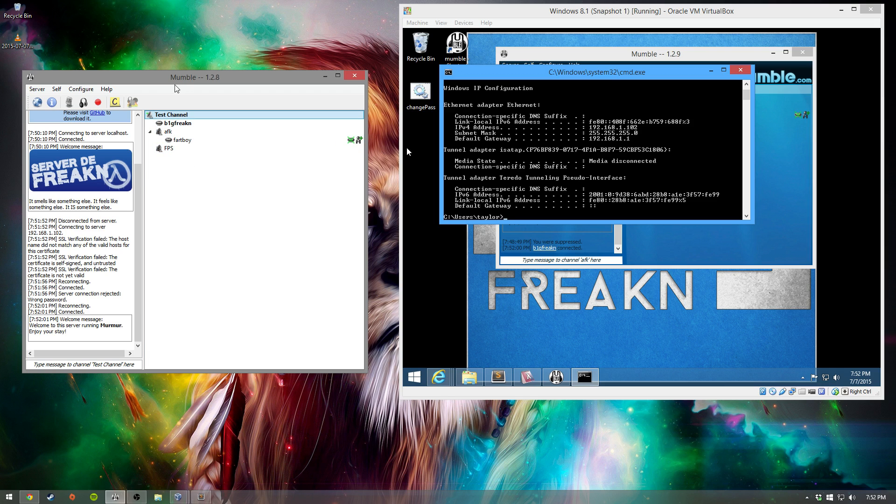
Step: Reconnect host Mumble to Server de Freakn and minimize the VM's command prompt
click(39, 104)
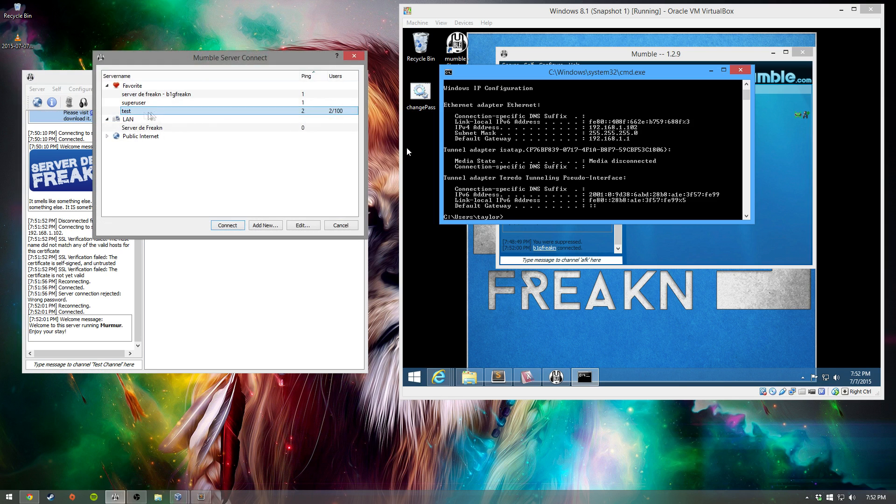
double_click(159, 95)
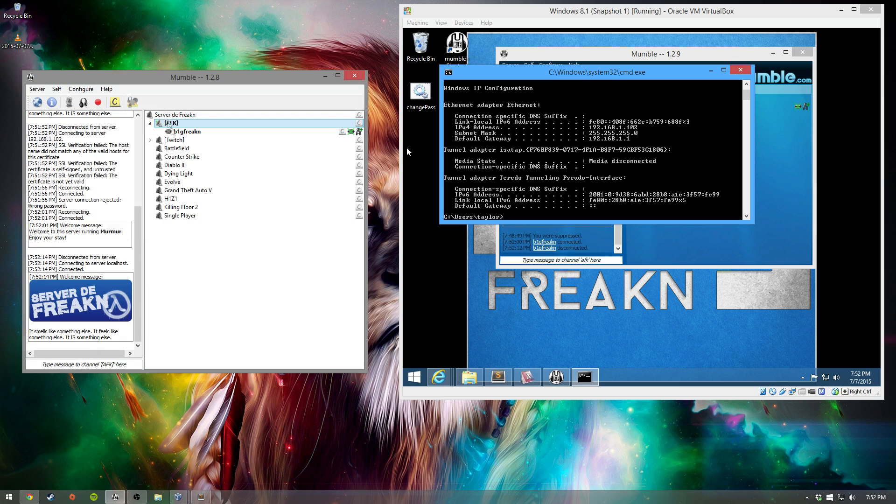
click(578, 71)
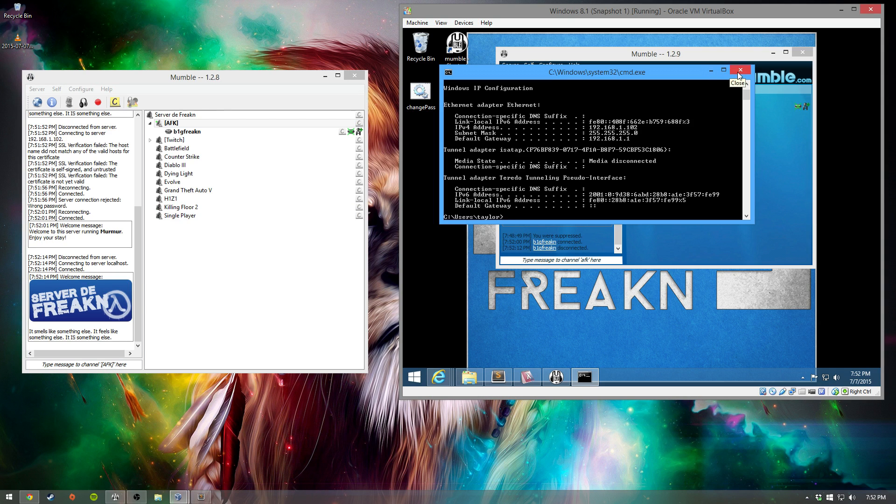
click(707, 72)
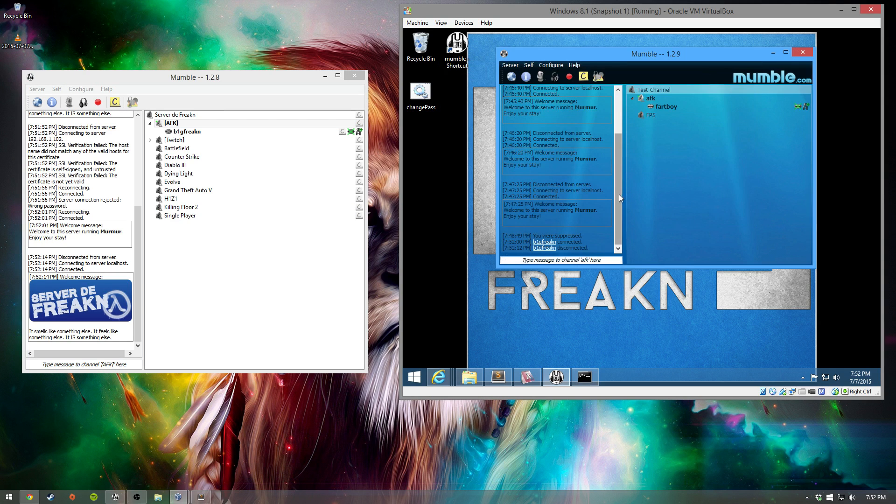
drag(605, 60, 598, 63)
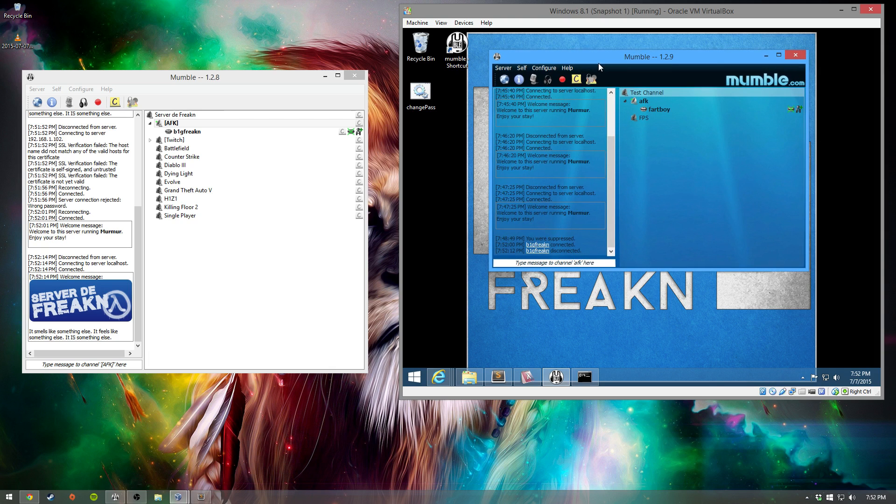
Step: In the VM's Mumble, save favourite 'test' at testx3.ddns.net with username 'other'
click(504, 79)
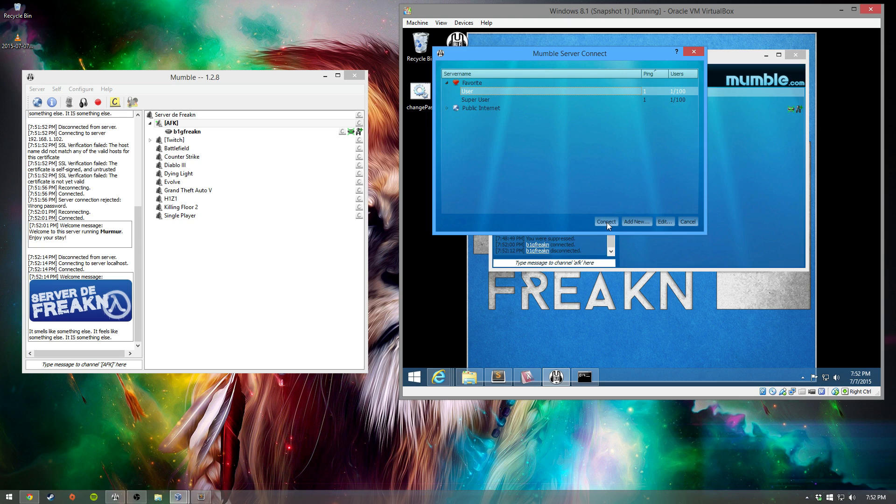
click(626, 223)
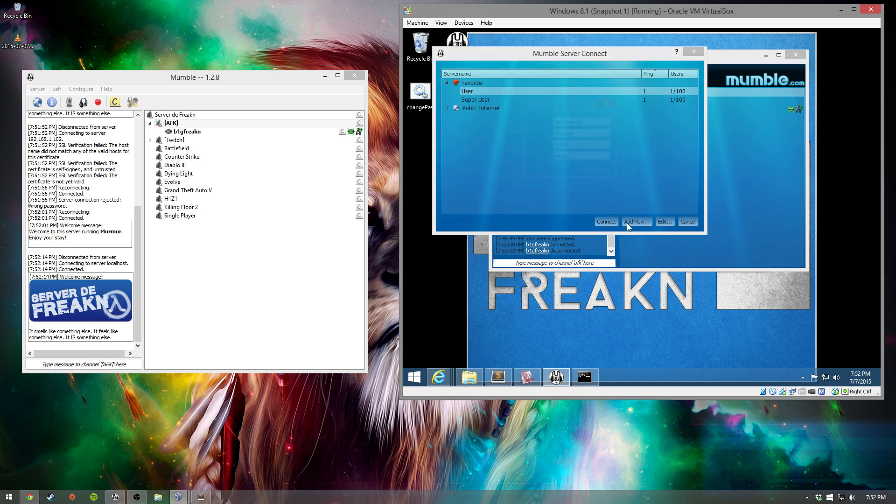
drag(591, 121, 540, 120)
text(test)
key(Tab)
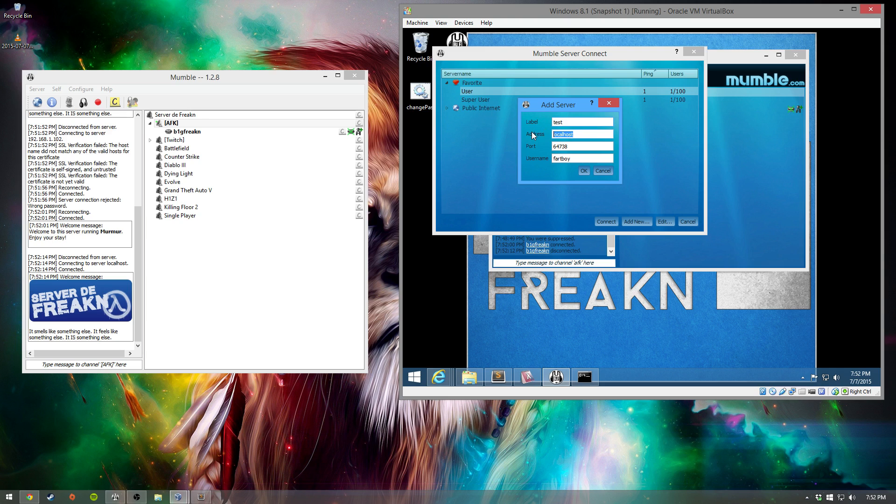
text(testx3.ddns.net)
click(555, 157)
text(other)
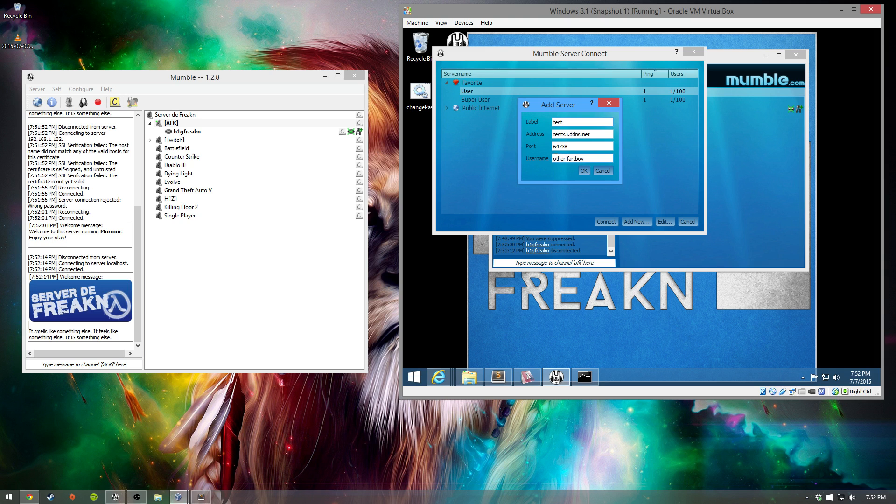
click(583, 171)
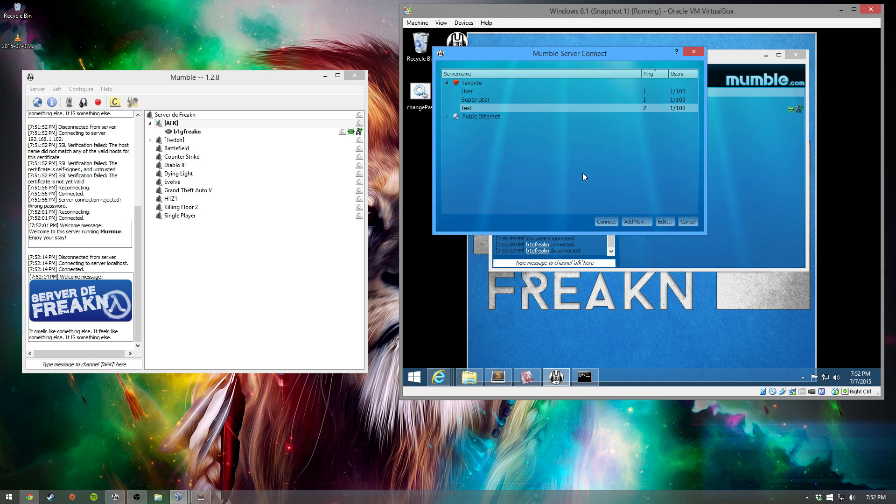
Step: Connect the VM's Mumble to test, accepting its unverified certificate
double_click(556, 105)
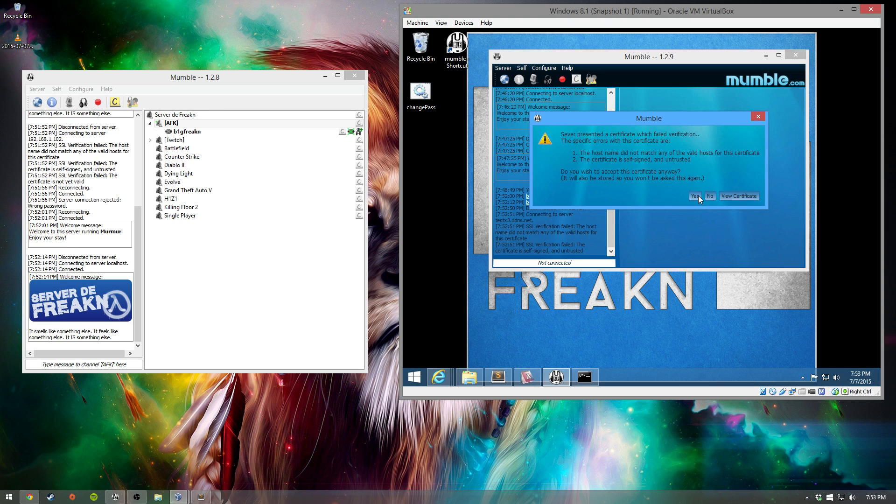
click(695, 196)
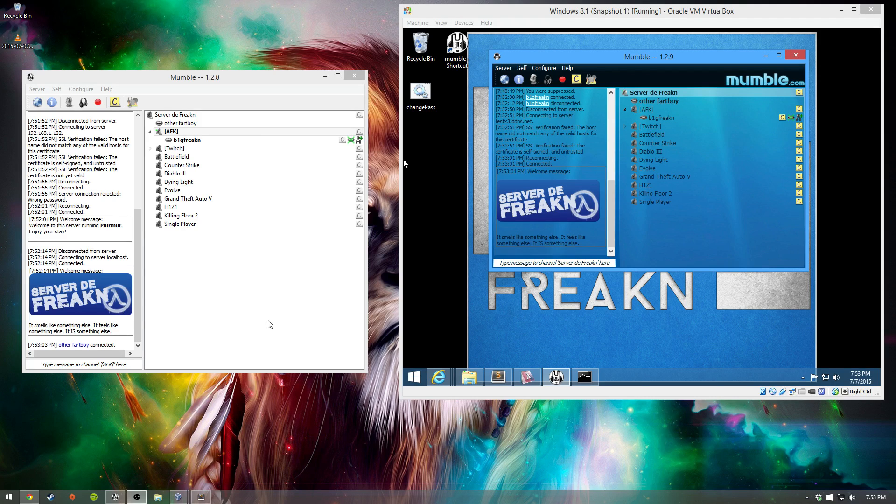
click(307, 83)
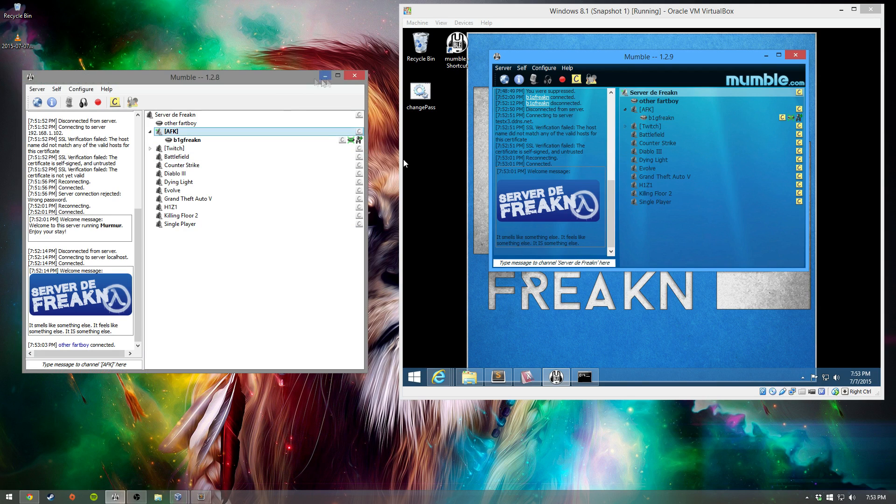
Step: Quit host Mumble, maximize the VM, and disconnect and close the guest's Mumble
click(348, 80)
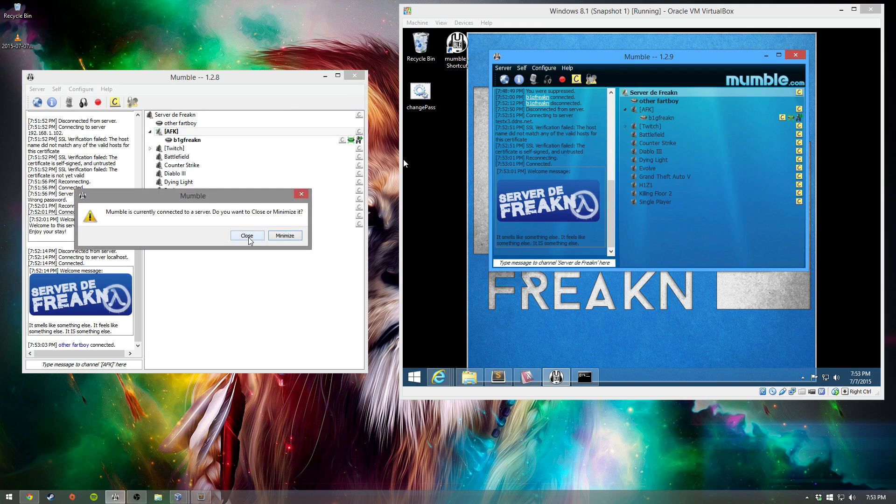
click(252, 240)
double_click(617, 11)
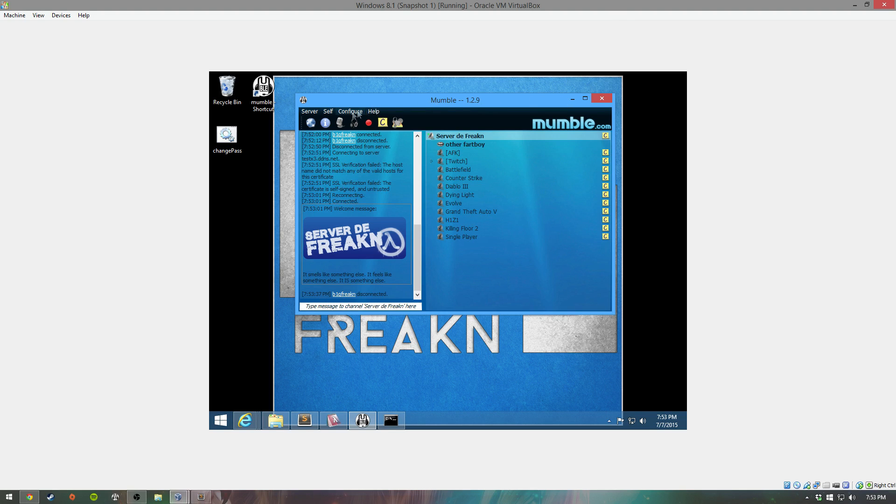
click(309, 111)
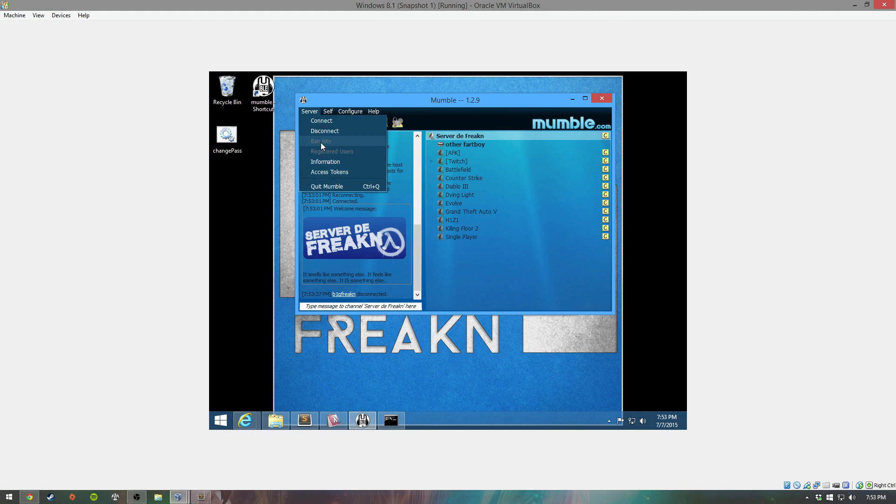
click(326, 132)
click(600, 99)
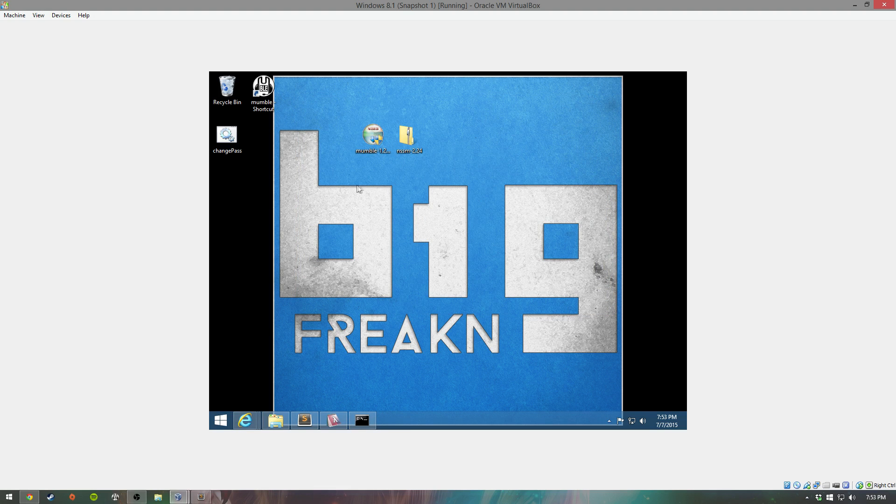
Step: Extract the nssm zip onto the guest desktop with 7-Zip Extract Here
drag(238, 144, 312, 96)
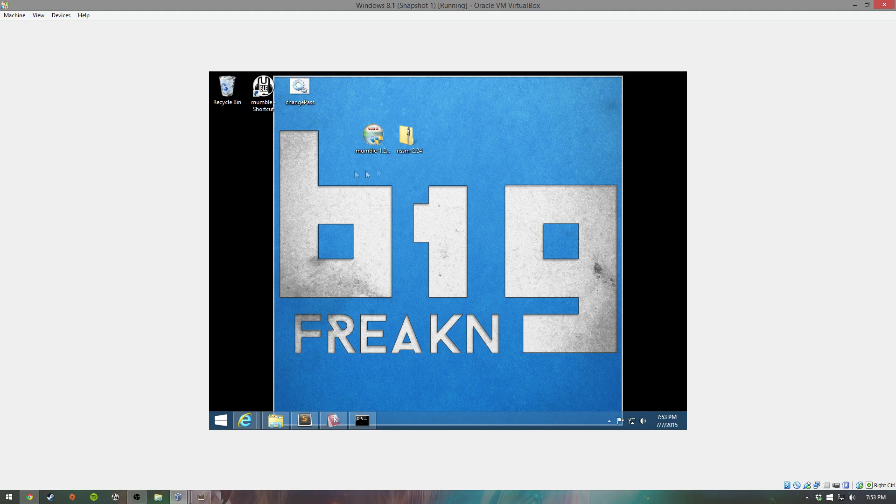
right_click(413, 141)
mouse_move(441, 181)
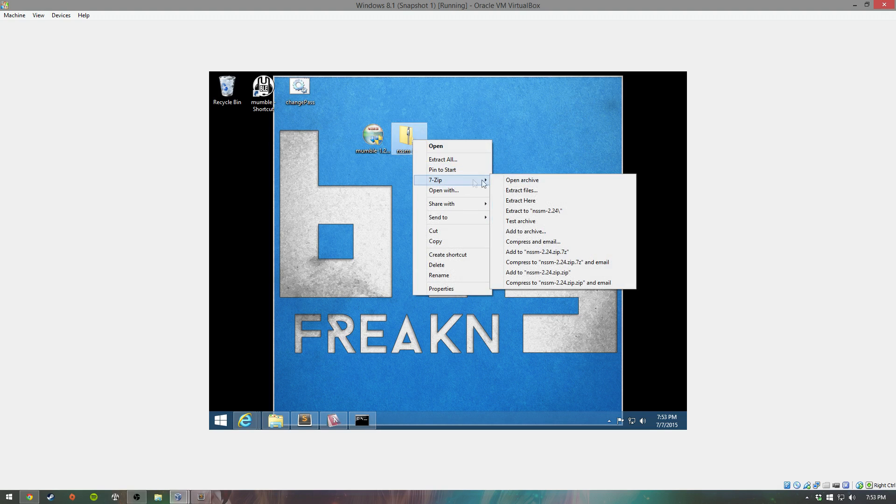
click(520, 201)
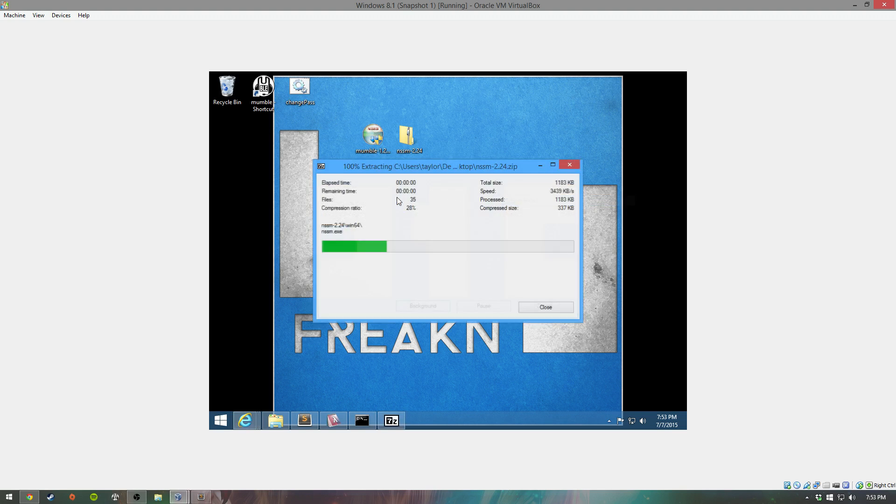
click(349, 196)
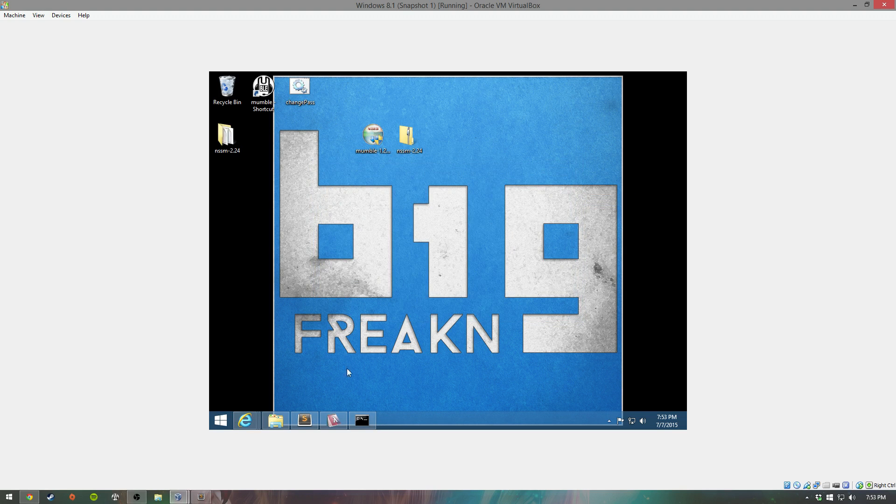
Step: Close the command prompt and LINQPad, discarding LINQPad's unsaved queries
right_click(362, 419)
click(365, 396)
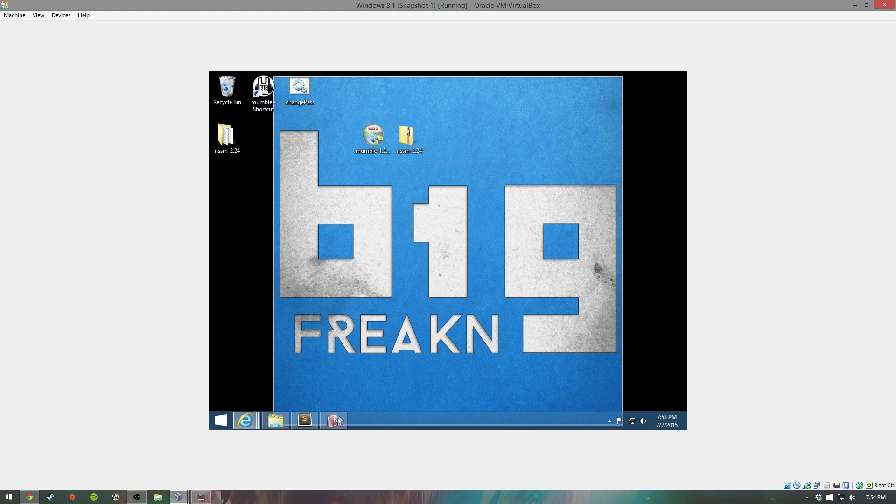
right_click(338, 418)
click(330, 395)
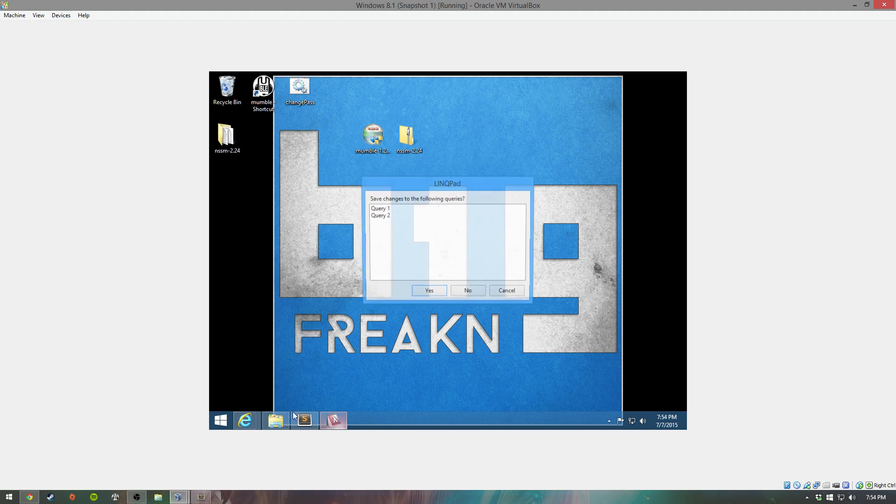
click(468, 292)
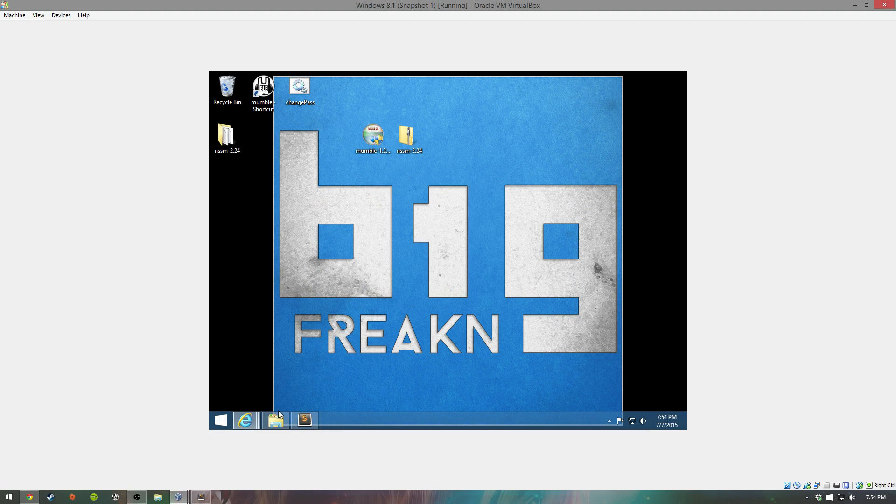
Step: Quit the running Murmur server from the tray and reposition the Mumble folder window
click(275, 420)
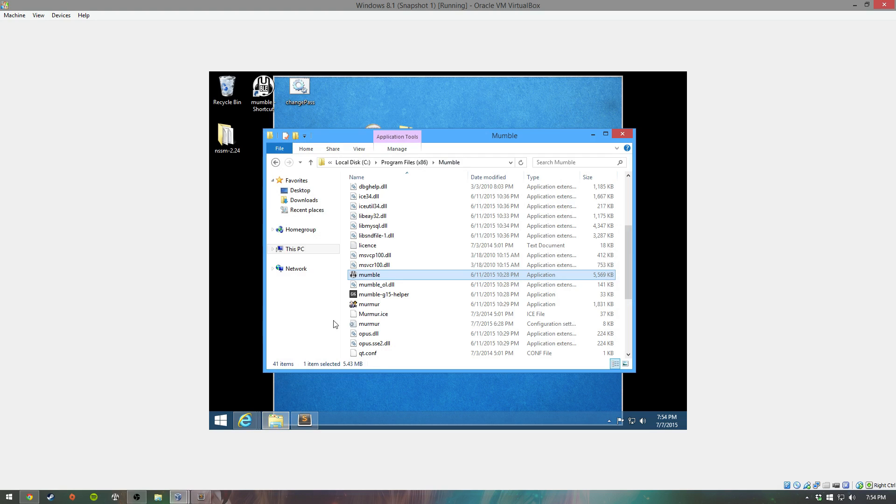
click(373, 308)
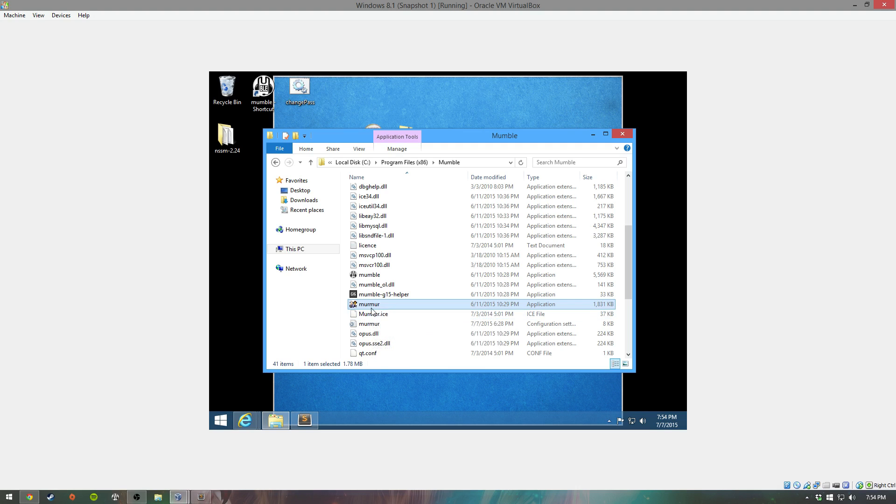
click(609, 421)
right_click(615, 373)
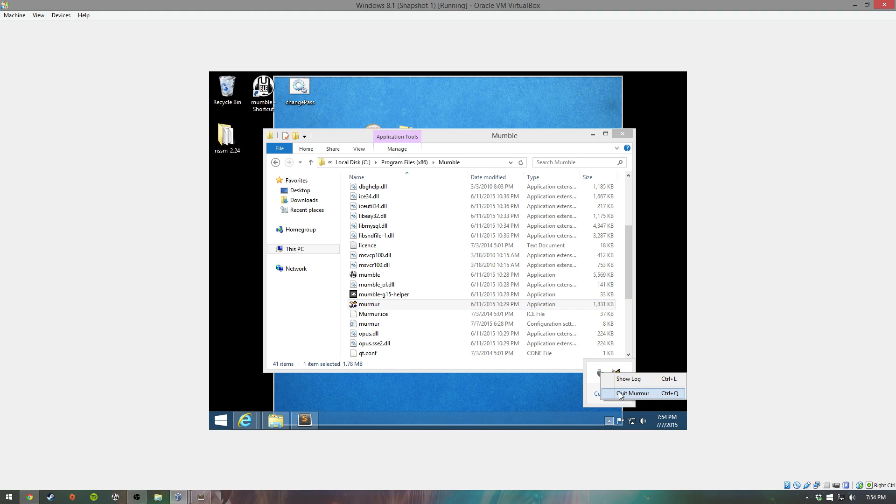
click(621, 393)
click(467, 254)
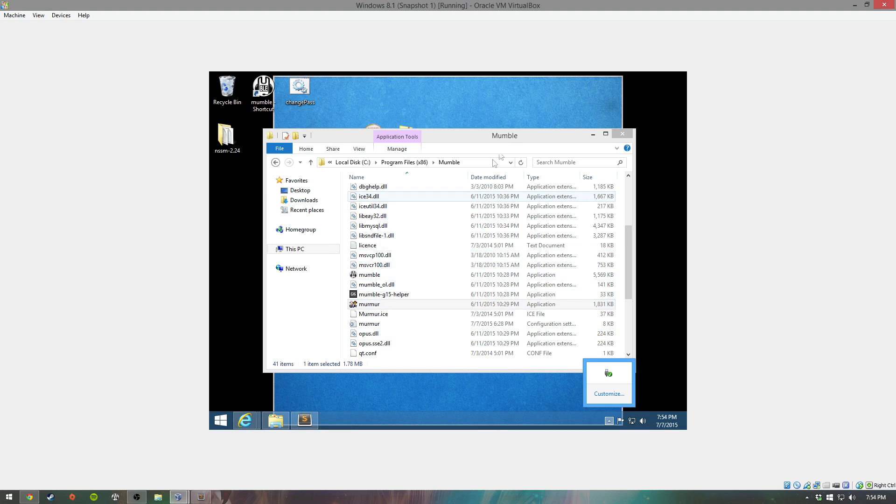
drag(510, 137, 514, 147)
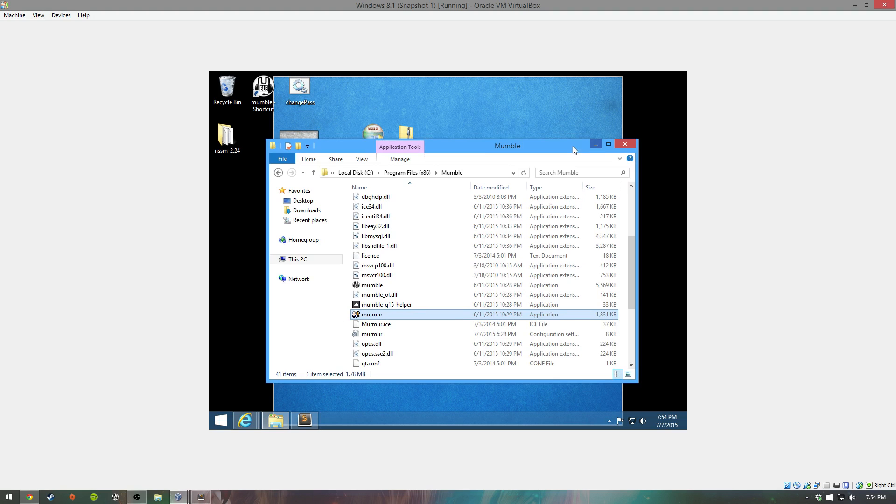
drag(572, 147, 575, 177)
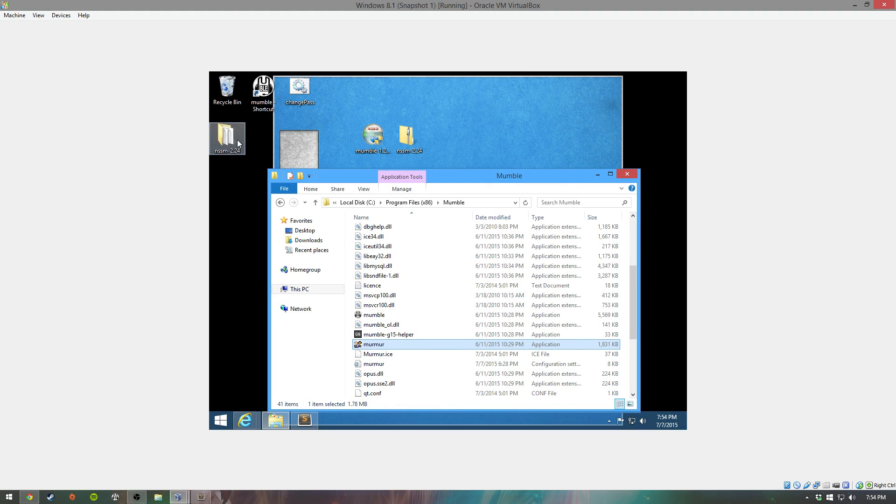
scroll(466, 266, up, 4)
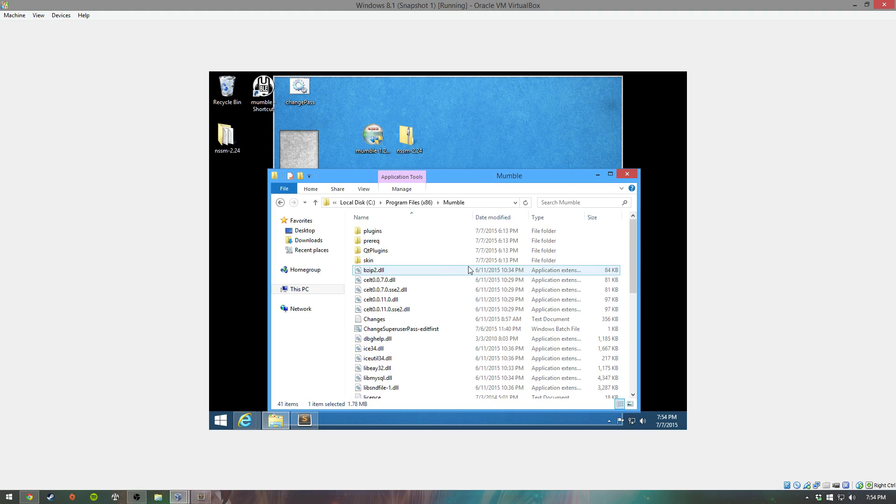
Step: Move nssm-2.24 into Program Files (x86)\Mumble with admin approval and open its win64 folder
drag(226, 138, 506, 300)
click(423, 183)
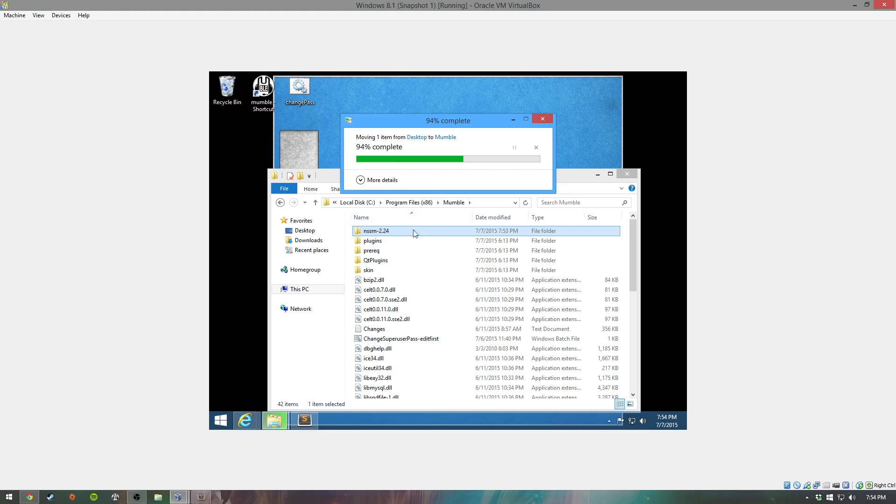
double_click(388, 232)
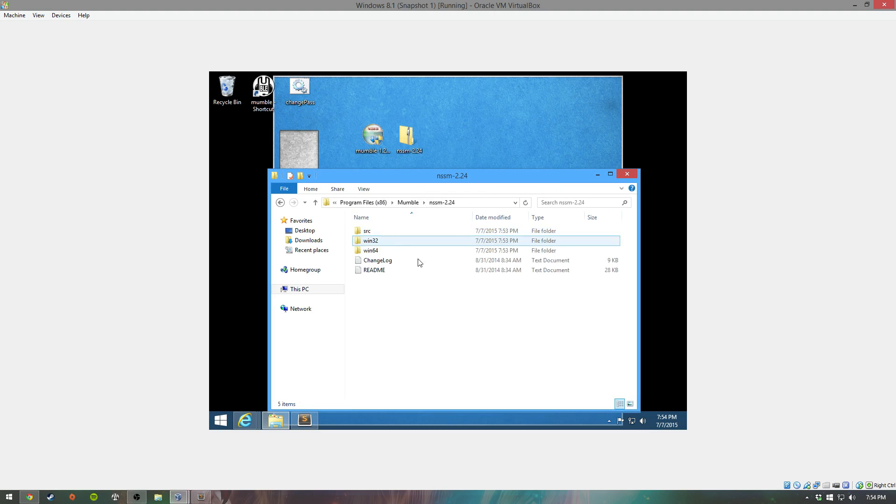
double_click(376, 251)
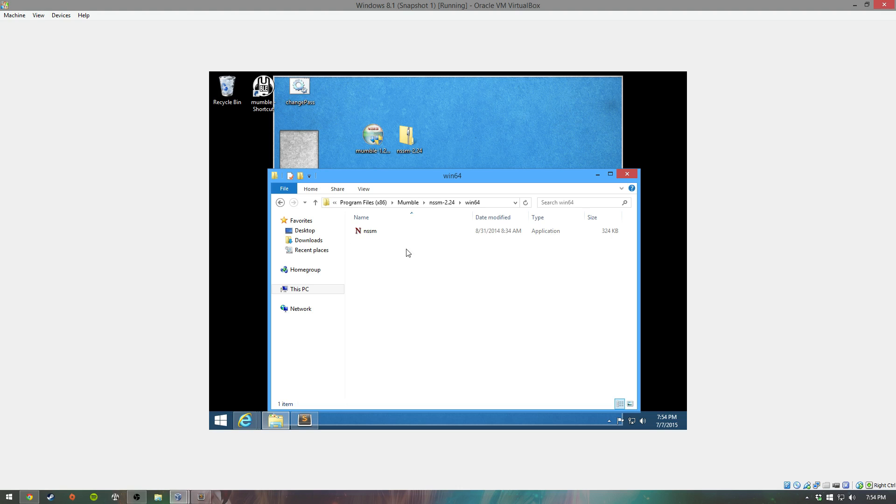
double_click(377, 229)
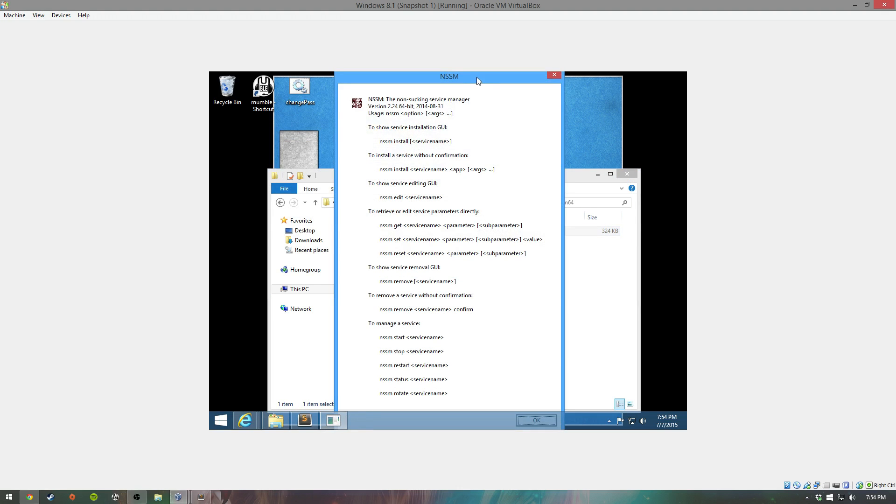
click(558, 76)
click(492, 204)
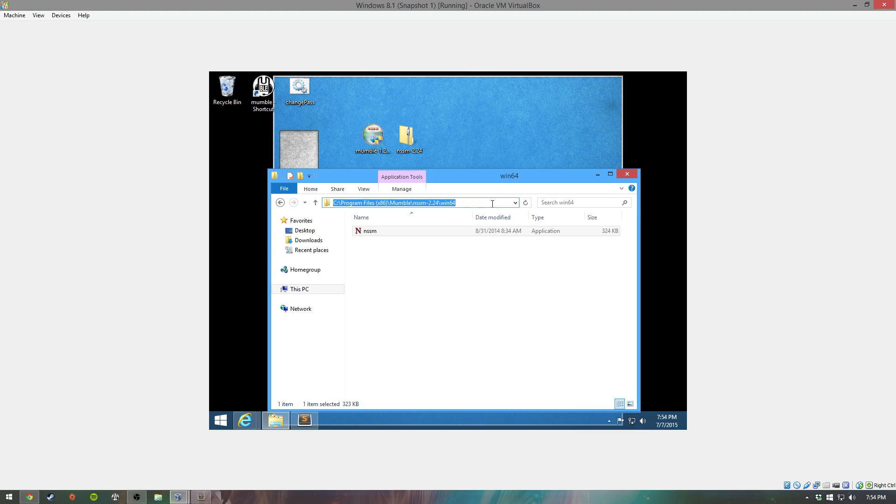
Step: Run 'nssm install' from a win64 command prompt, approve UAC, and position the installer dialog
text(cmd)
key(Return)
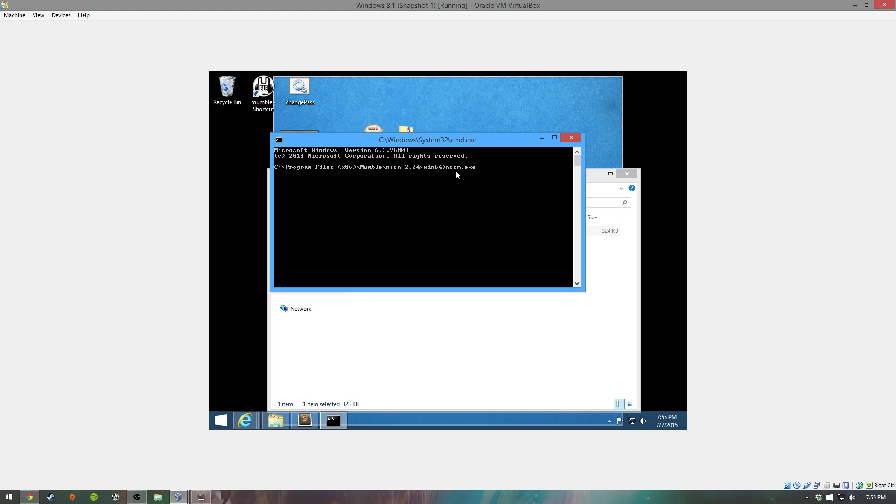
text(install)
key(Return)
key(Left)
key(Return)
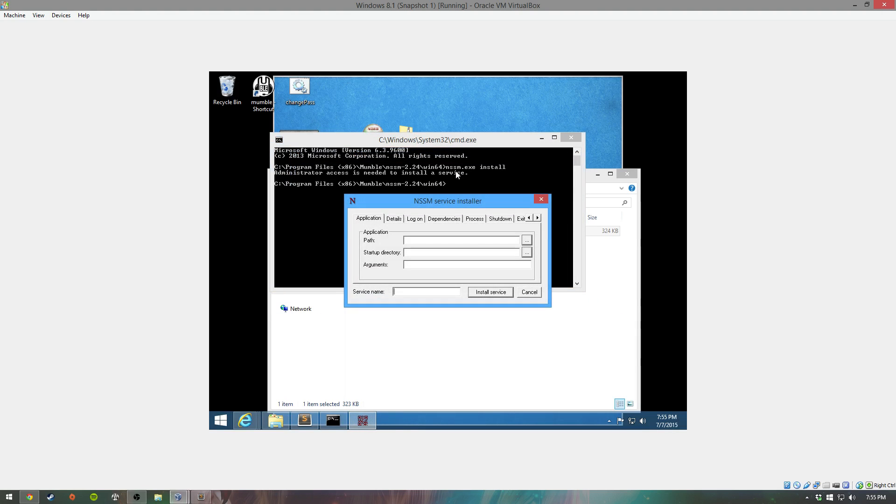
click(542, 138)
drag(465, 204, 423, 159)
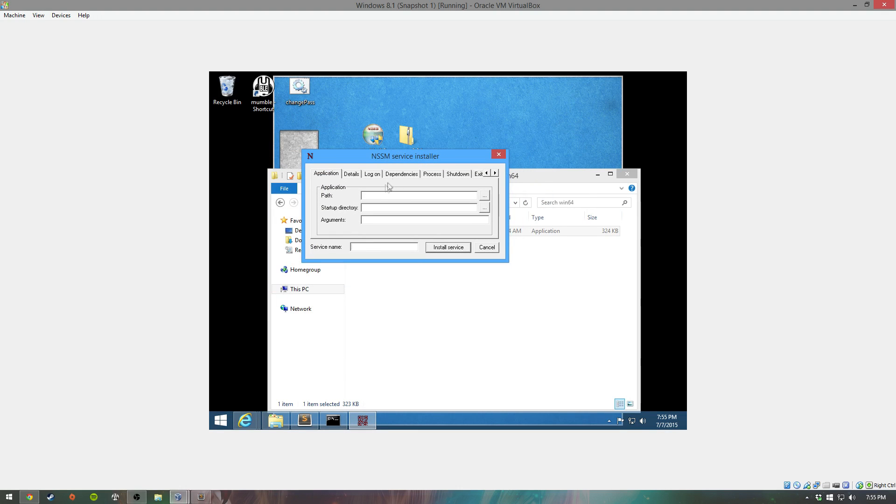
Step: Point the service path at Mumble\murmur.exe and name the service Mumble
click(483, 199)
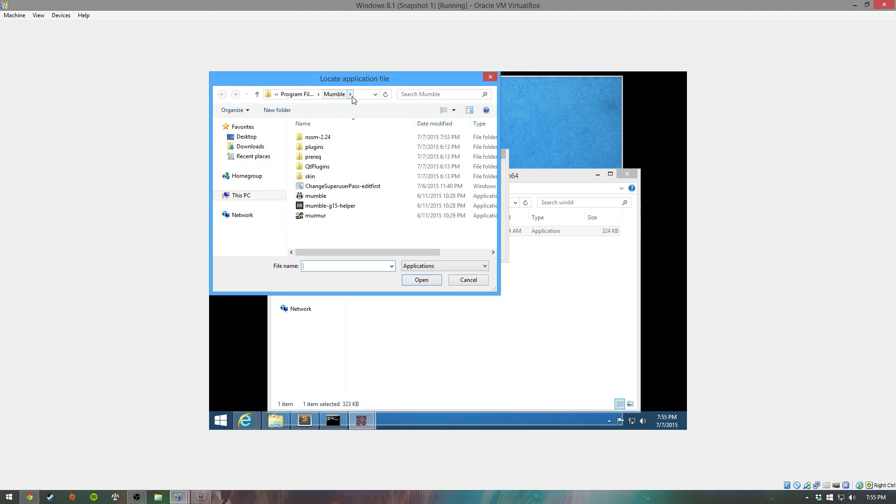
click(312, 215)
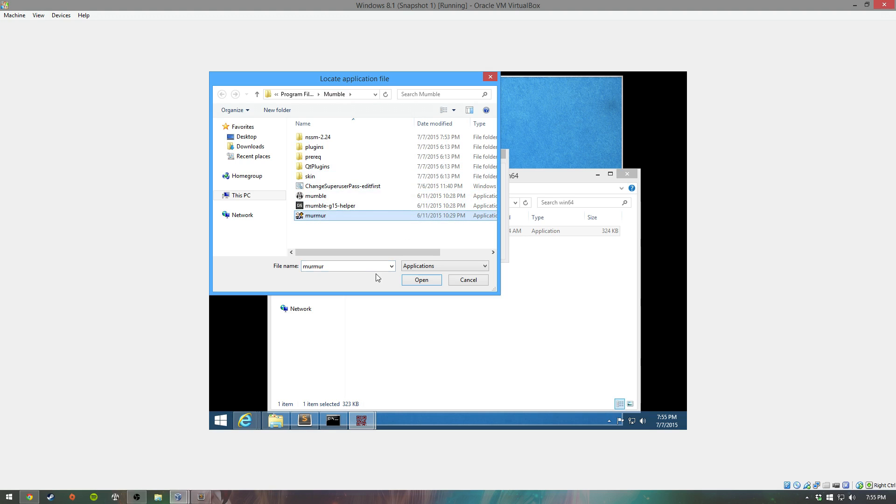
click(405, 280)
click(371, 247)
text(Mumble)
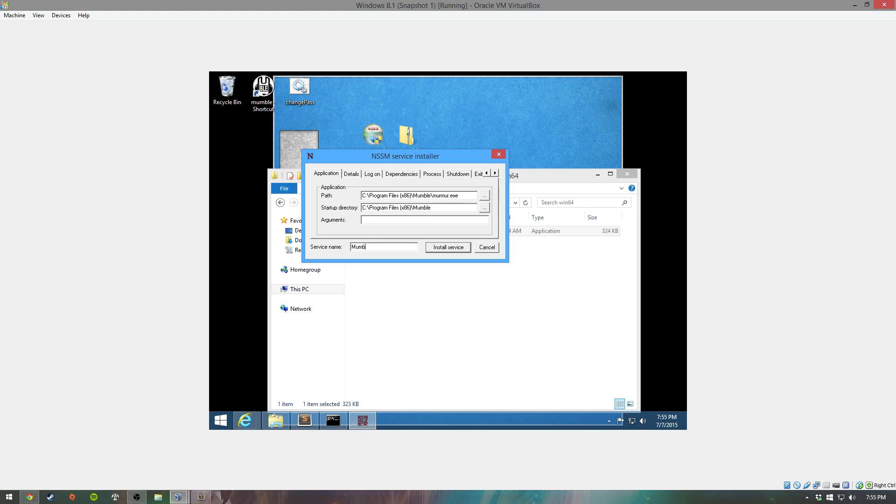
Step: Describe it as 'Auto-start Mumble server' and install the service
click(352, 174)
click(368, 208)
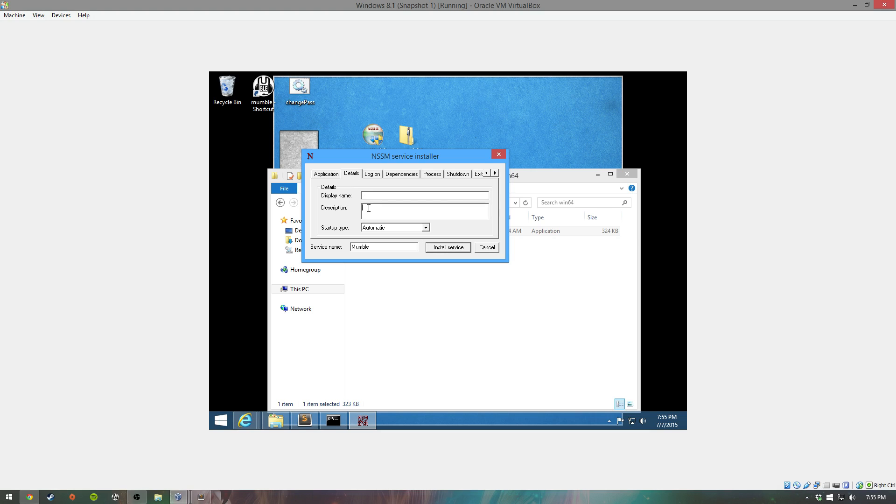
text(Auto-start Mumble server)
click(439, 249)
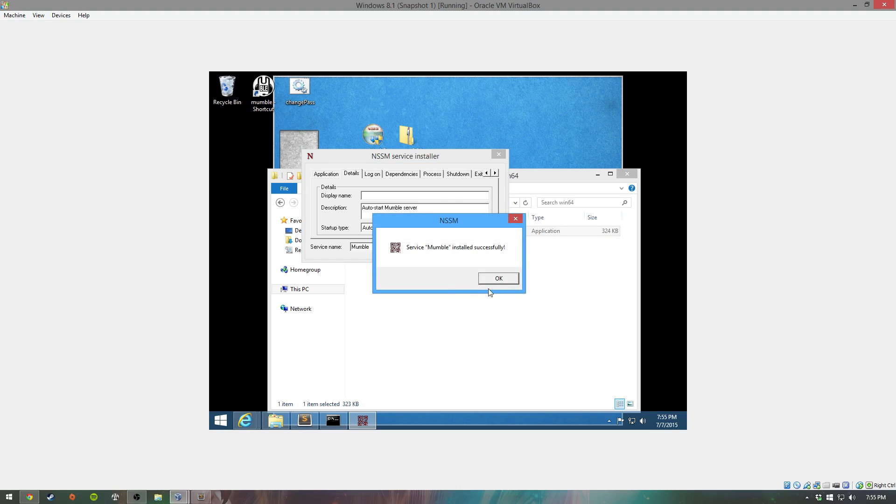
click(499, 278)
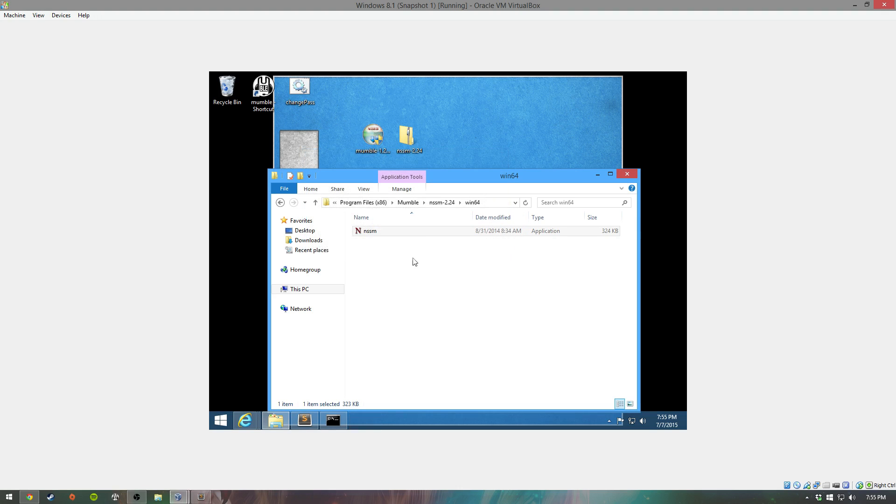
click(597, 175)
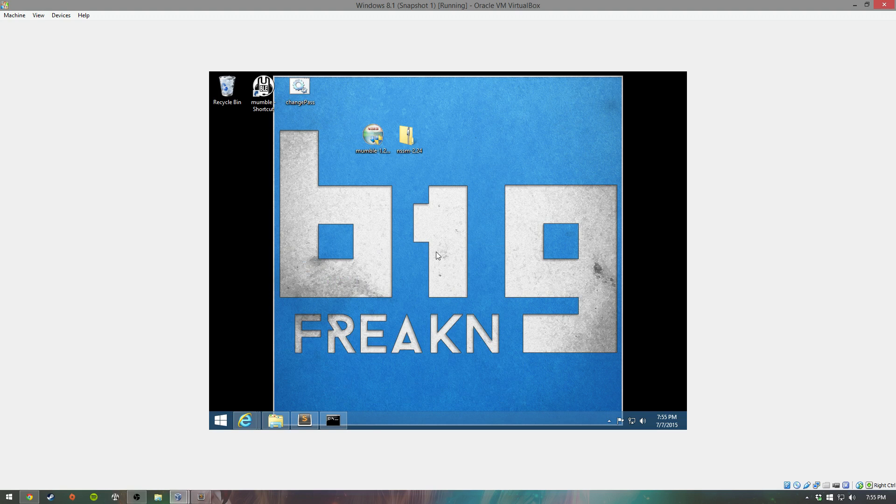
Step: Launch the Services console via services.msc from the Run box
key(super+r)
text(services)
key(Down)
key(Return)
click(439, 198)
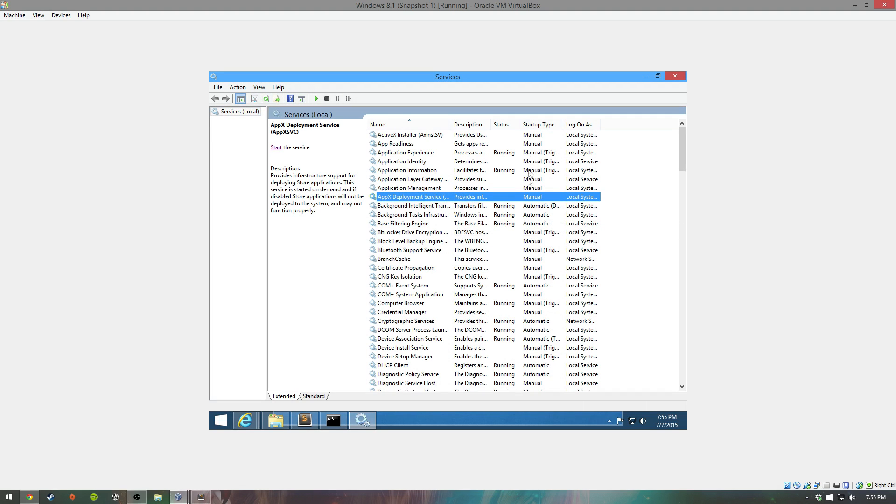
click(538, 206)
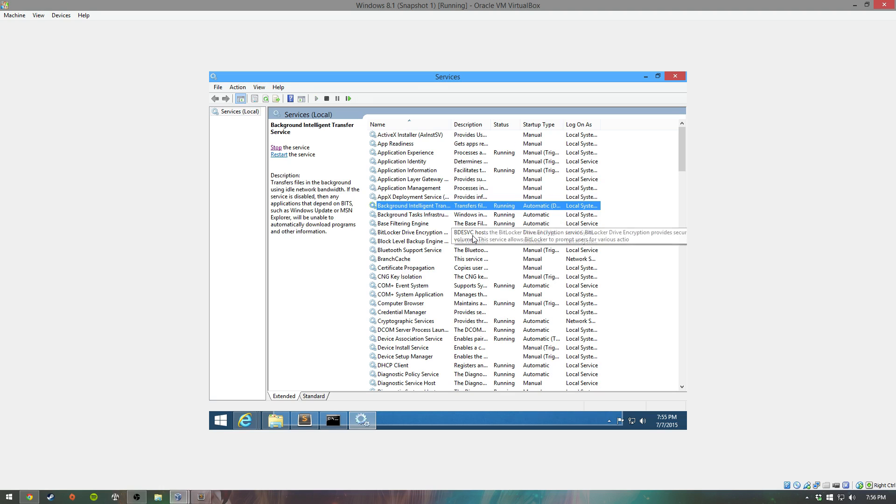
scroll(473, 239, down, 7)
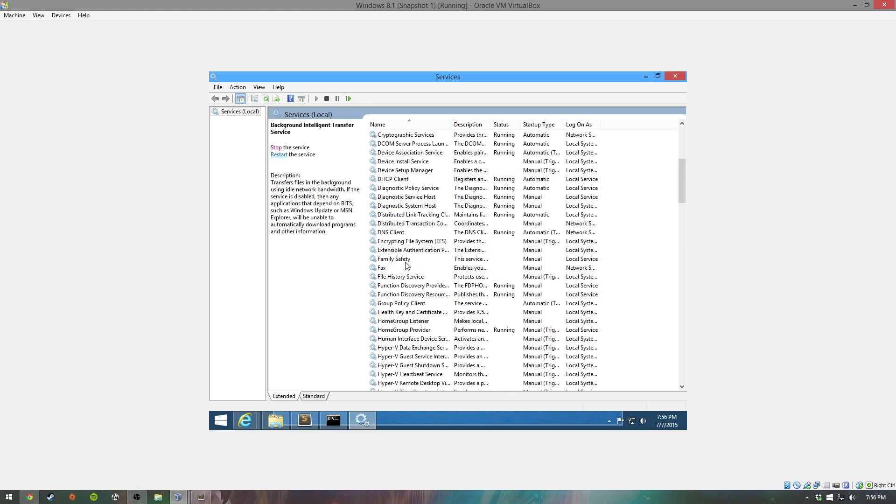
Step: Start the Mumble service and minimize Services
key(m)
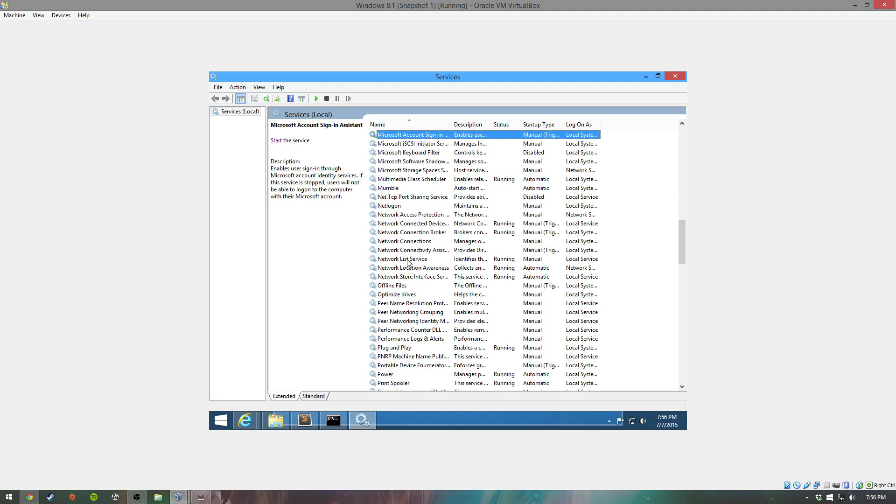
click(401, 188)
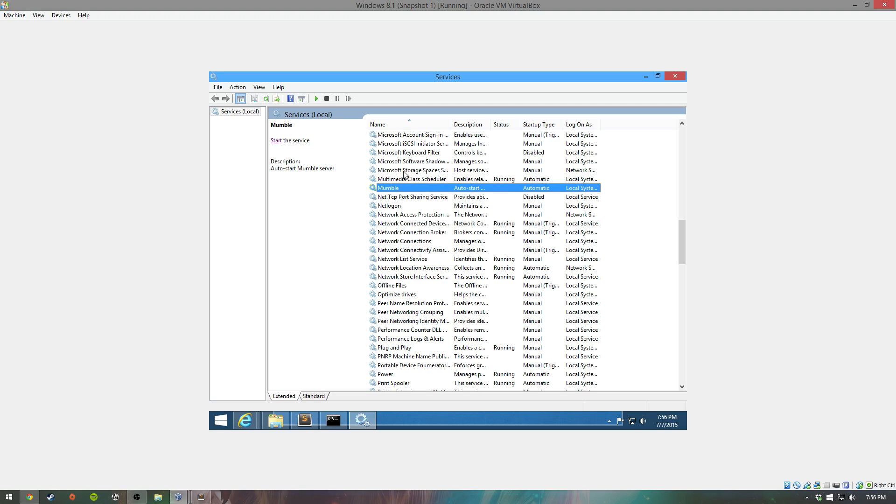
click(276, 142)
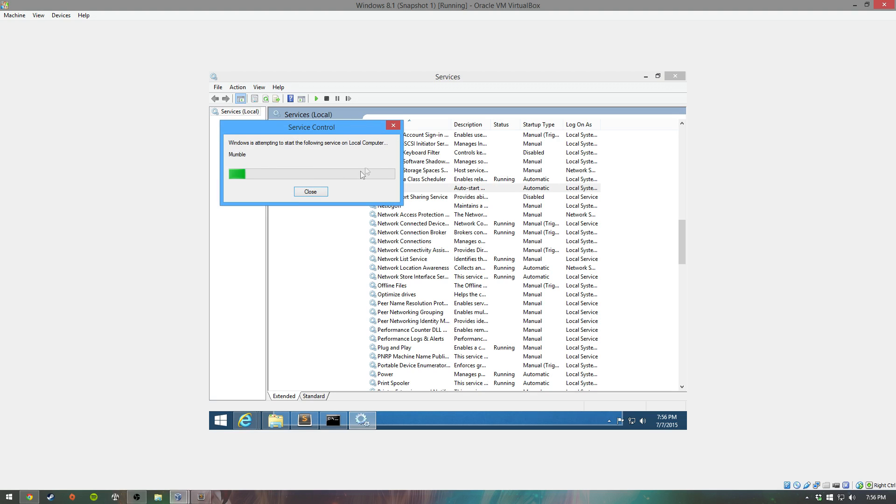
click(645, 76)
click(608, 420)
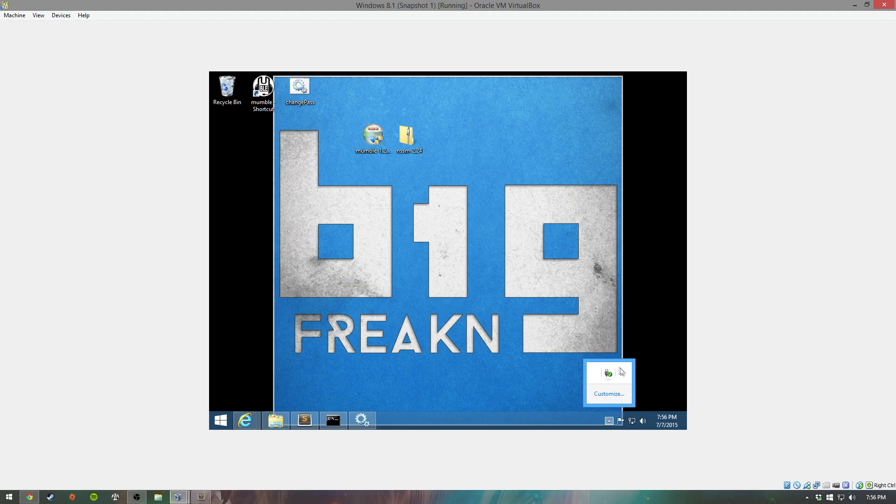
click(527, 292)
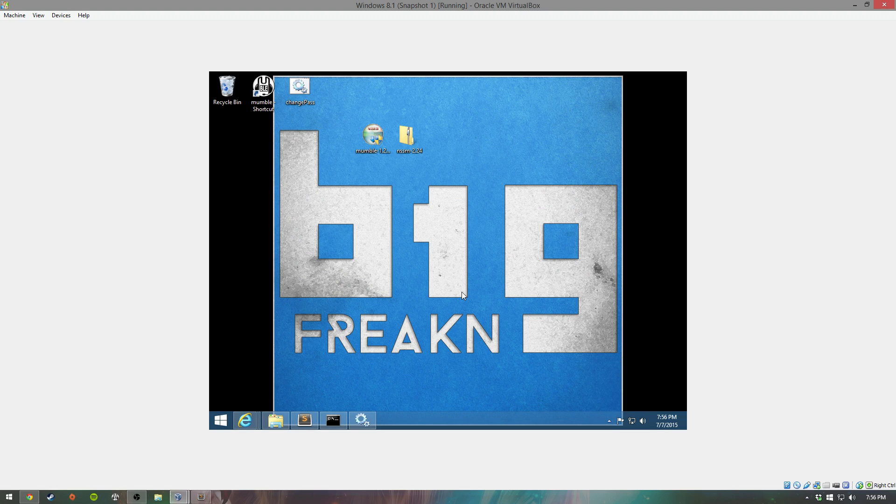
Step: Check in Task Manager's Details that murmur.exe runs as SYSTEM, then minimize it
key(ctrl+shift+Escape)
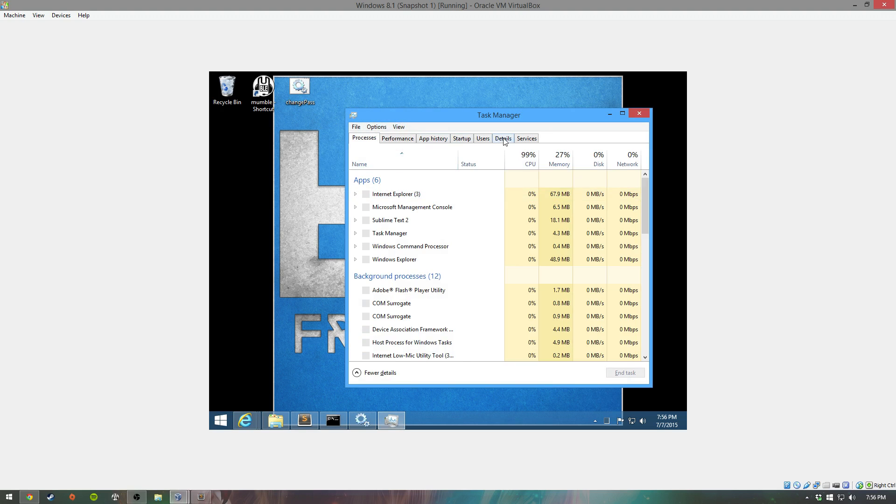
click(503, 138)
click(382, 334)
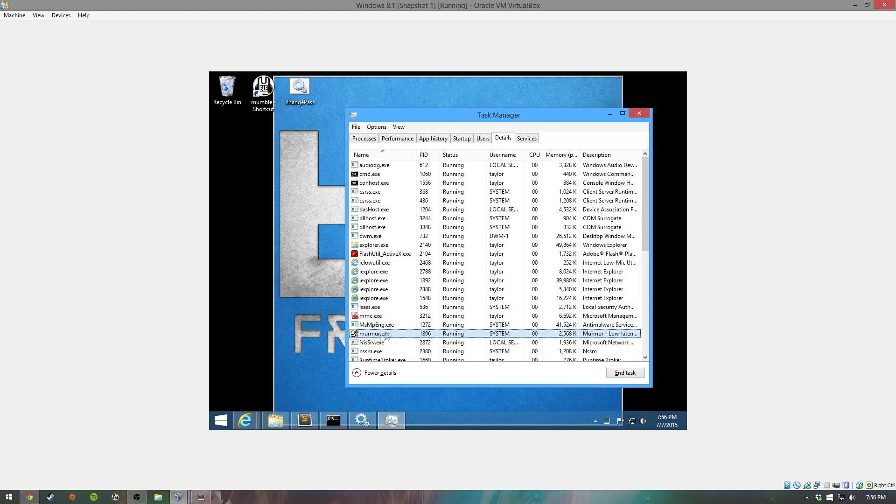
click(609, 115)
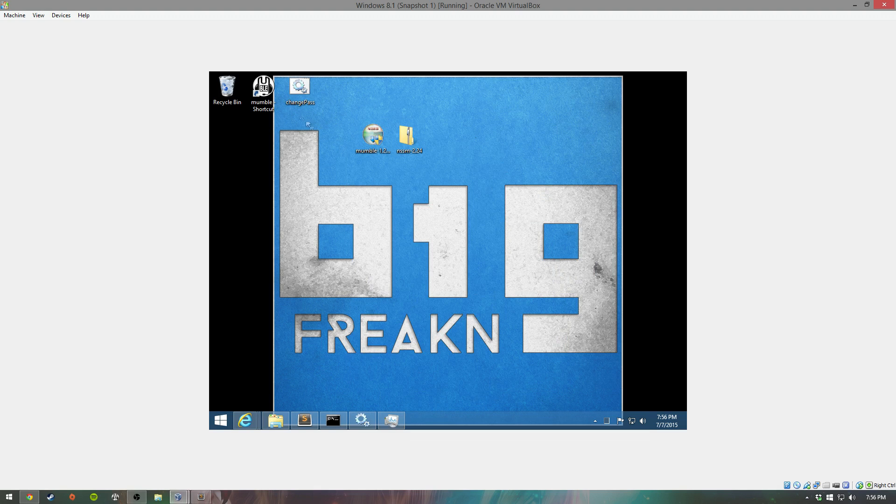
Step: Launch Mumble, connect to the User favourite on localhost, and enter the server password
double_click(271, 93)
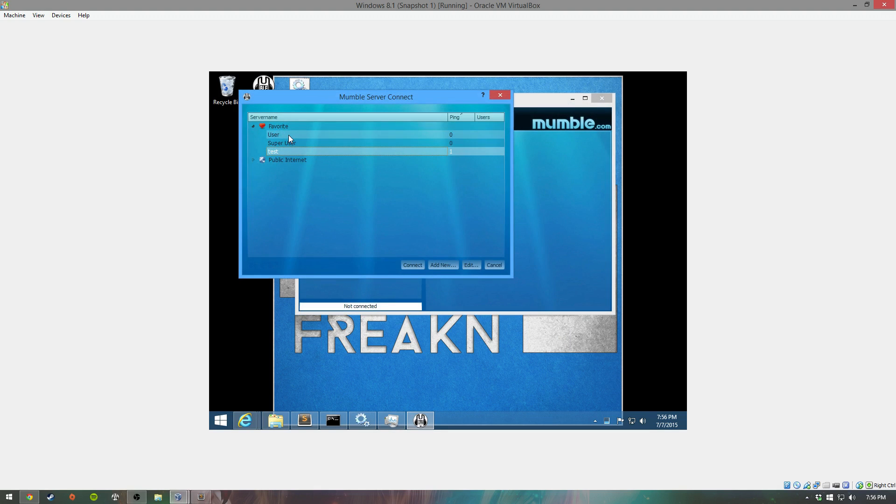
click(289, 135)
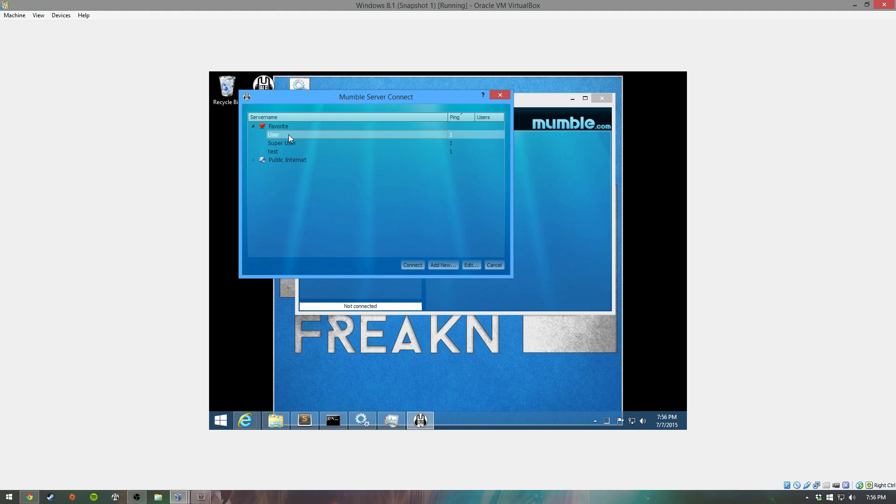
double_click(289, 134)
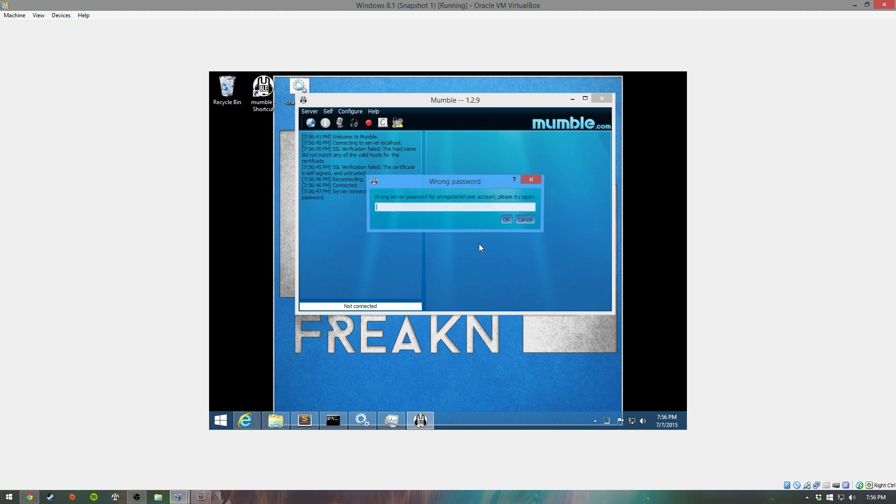
text(password)
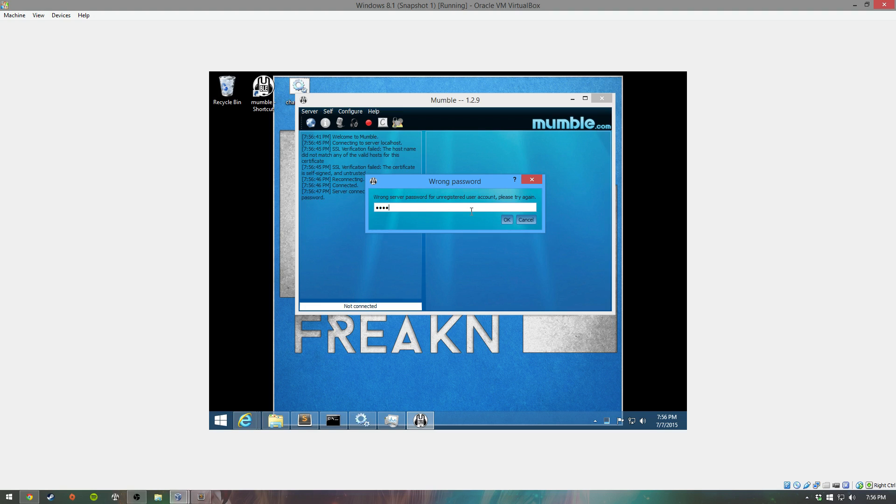
key(Return)
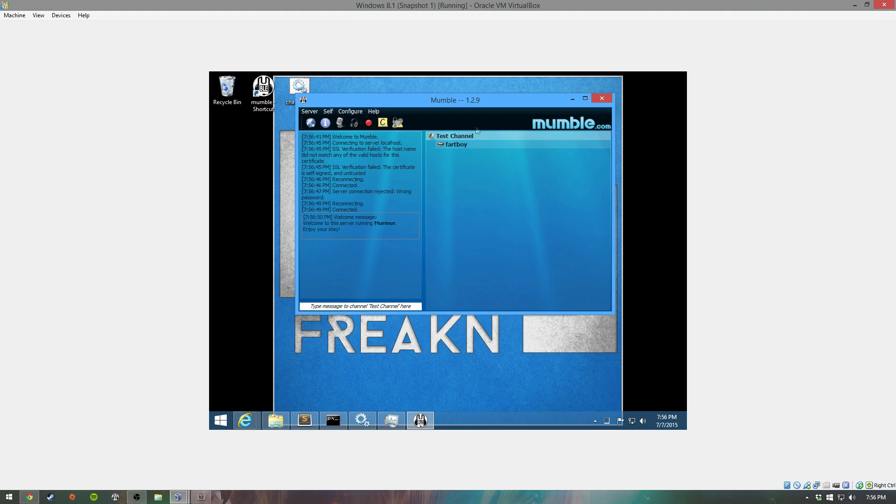
drag(485, 102, 481, 120)
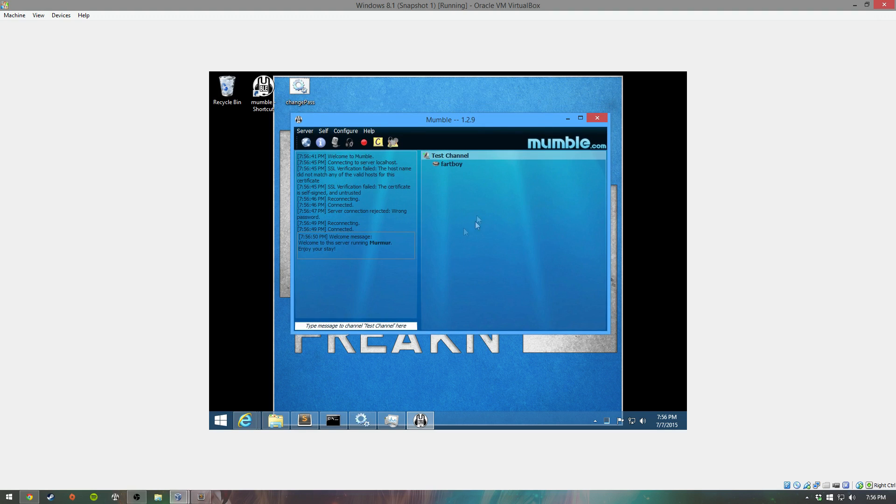